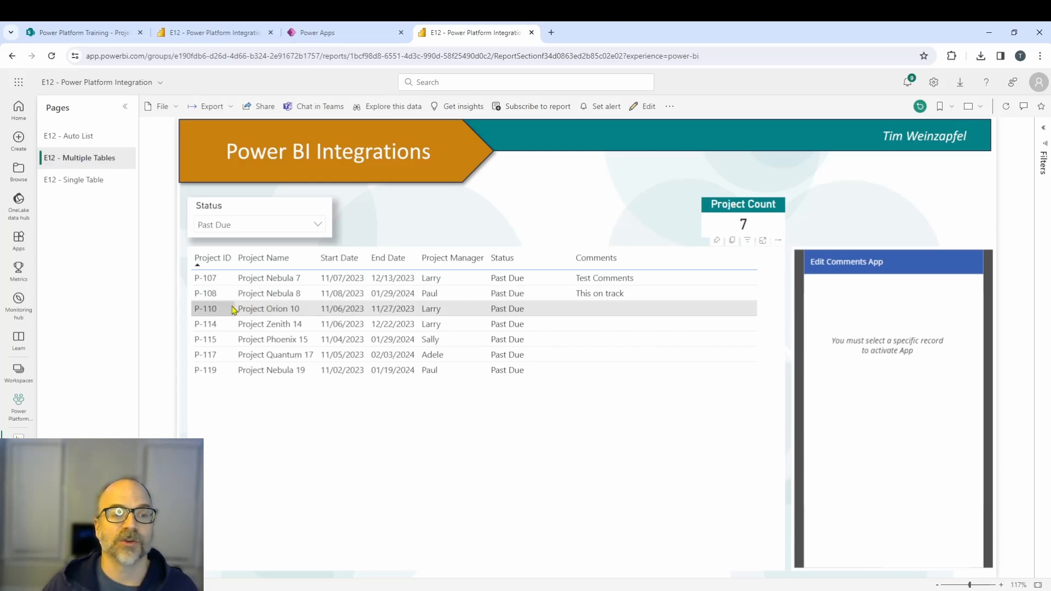
Select project P-110 in the report table and add the comment "This project is getting back on track." as a new record.
click(469, 315)
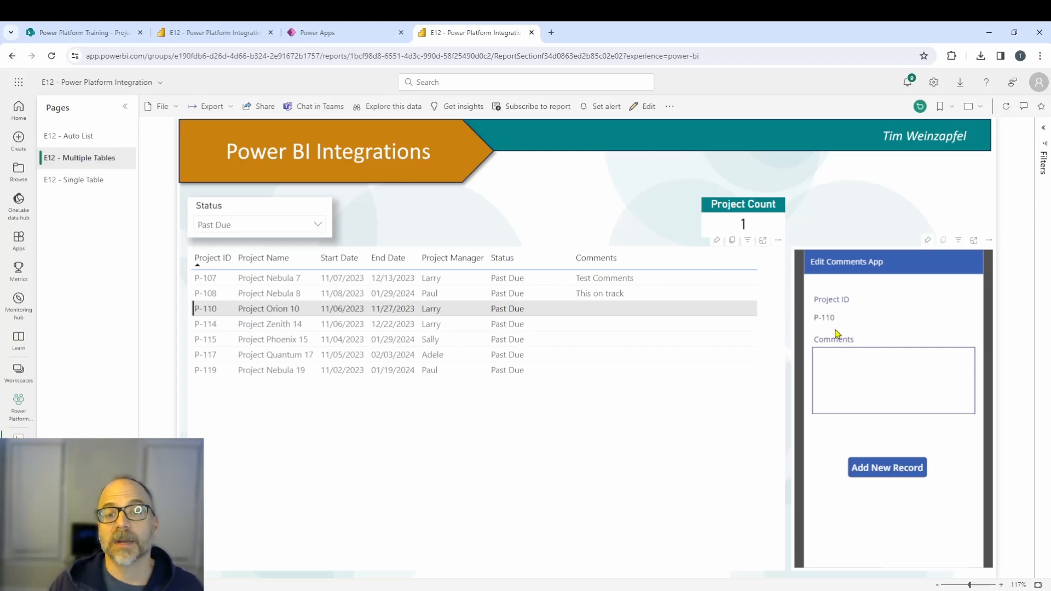
click(844, 374)
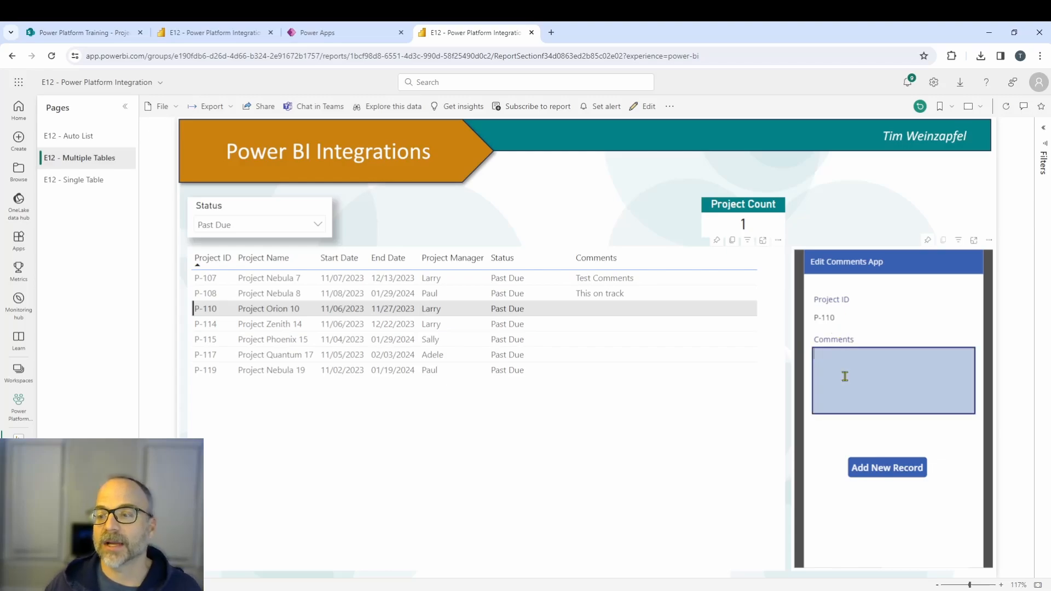
text(This)
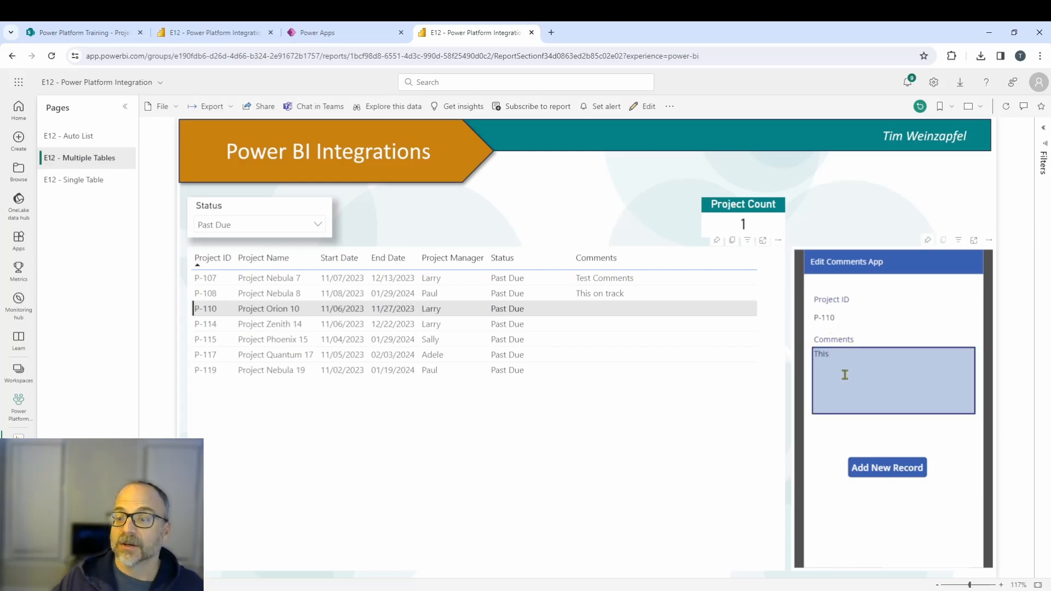
text( project is )
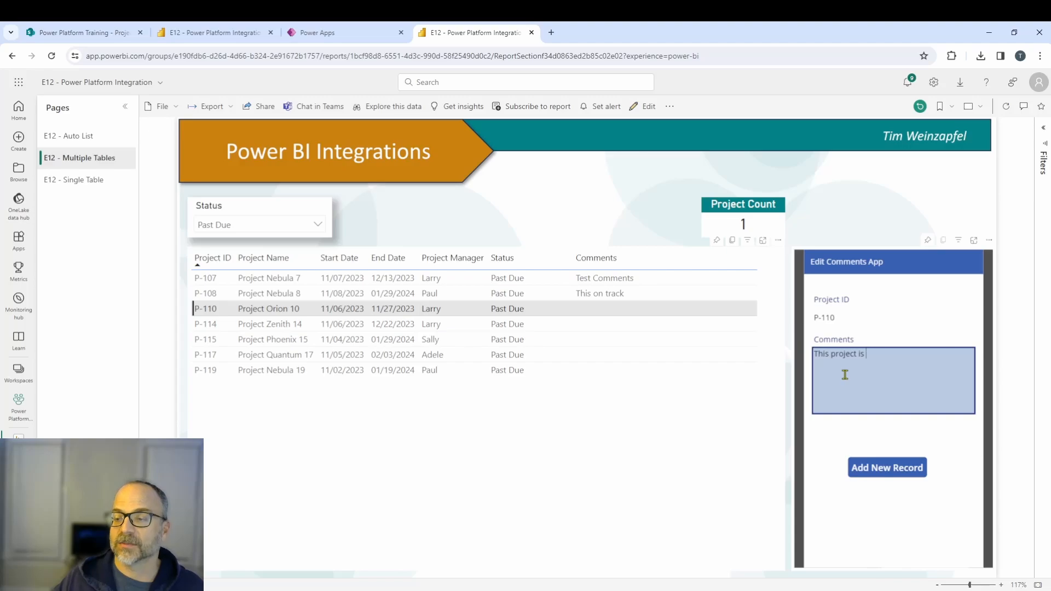
text(getting back on trqack)
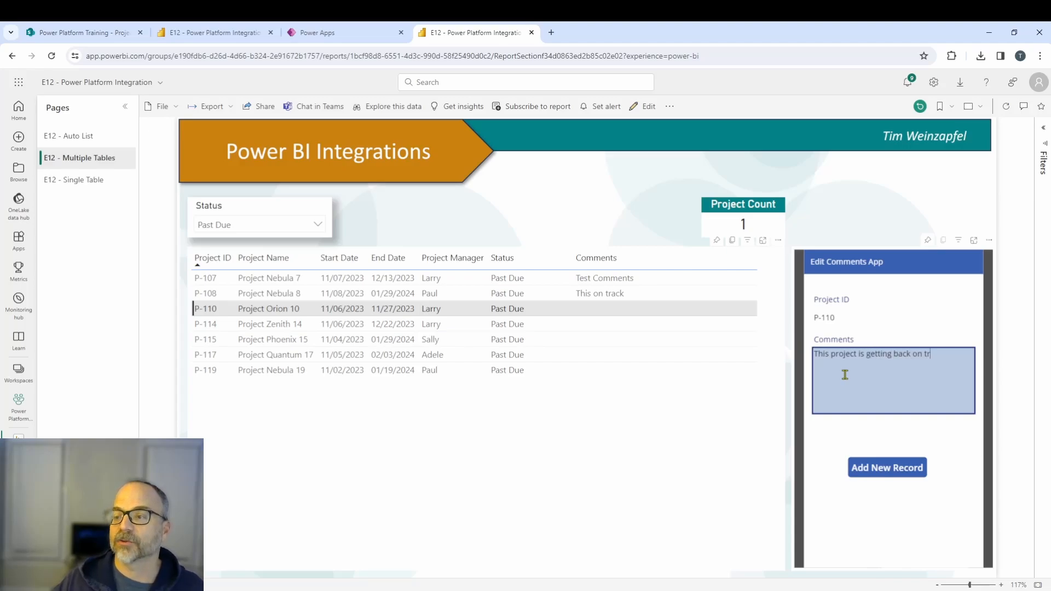
key(BackSpace)
key(BackSpace)
key(BackSpace)
key(BackSpace)
text(ack.)
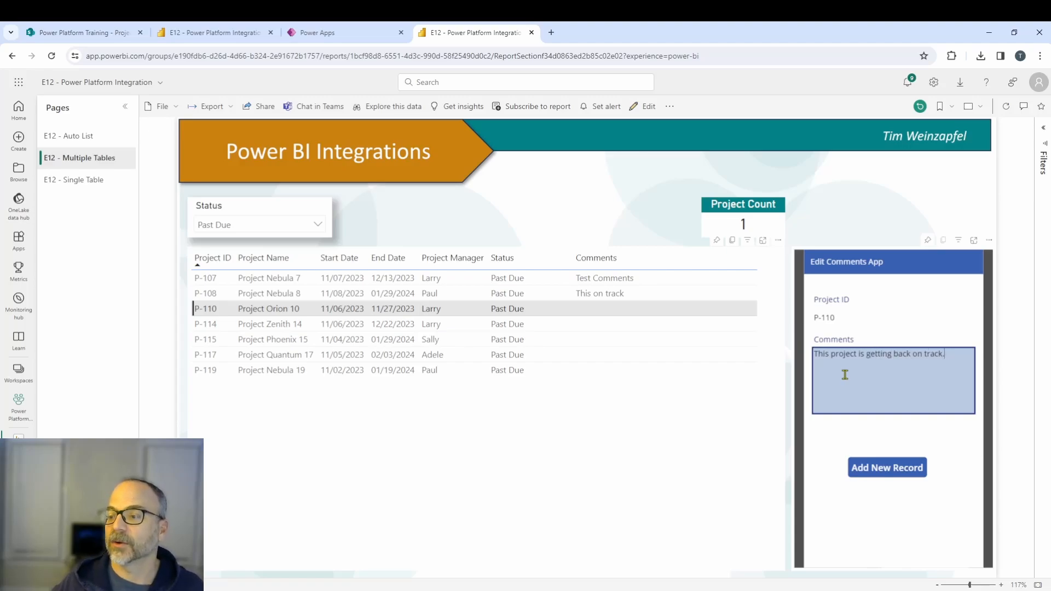
click(861, 470)
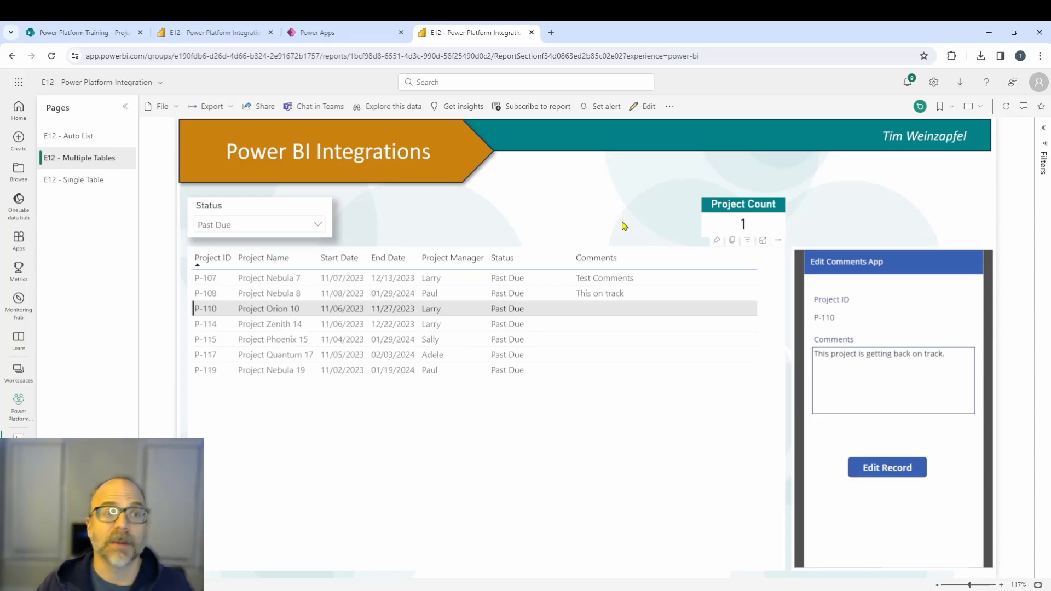
Open the Project Comments list in SharePoint and refresh it to check for the new P-110 comment.
click(98, 36)
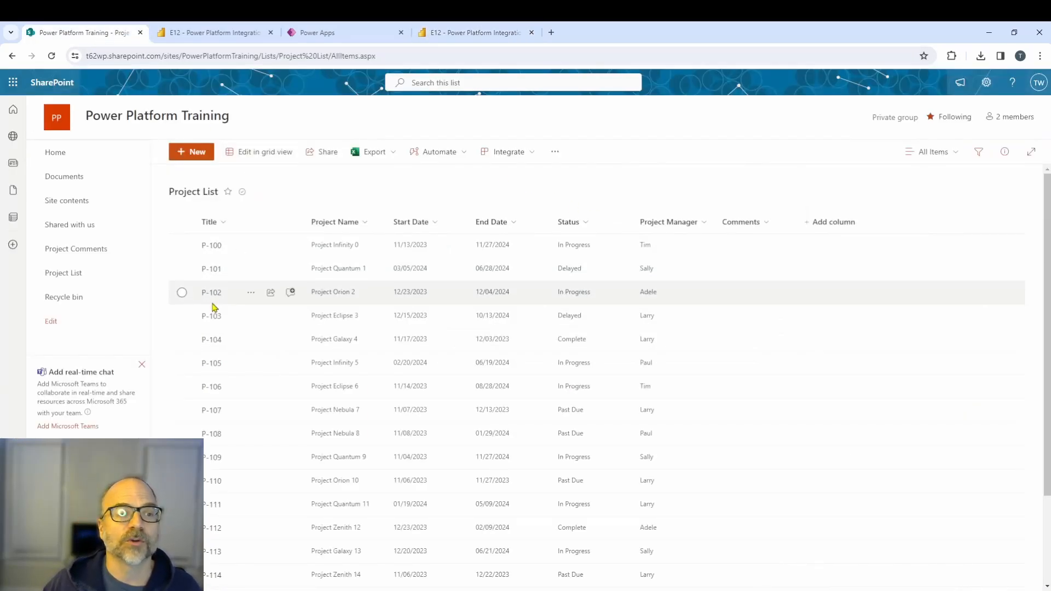
click(67, 253)
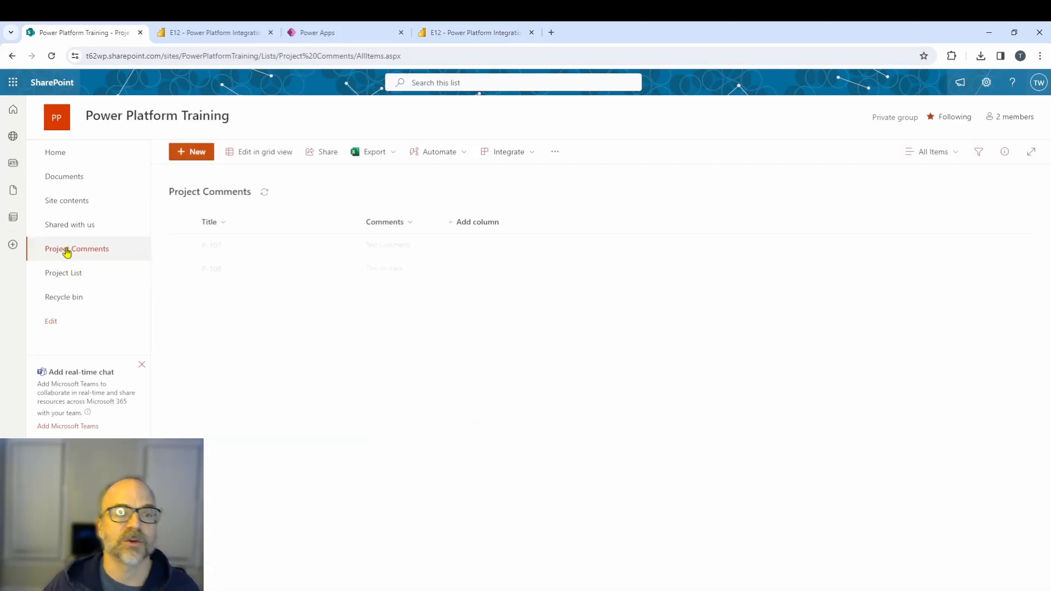
click(52, 56)
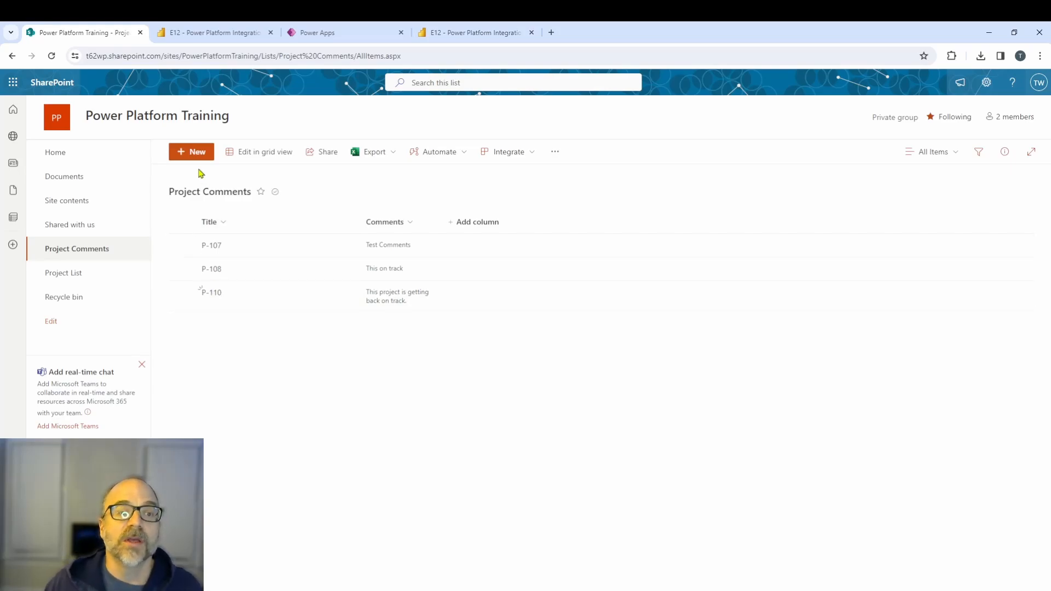
Sort the report table by Project ID and select several projects to review their comments in the embedded app.
click(230, 33)
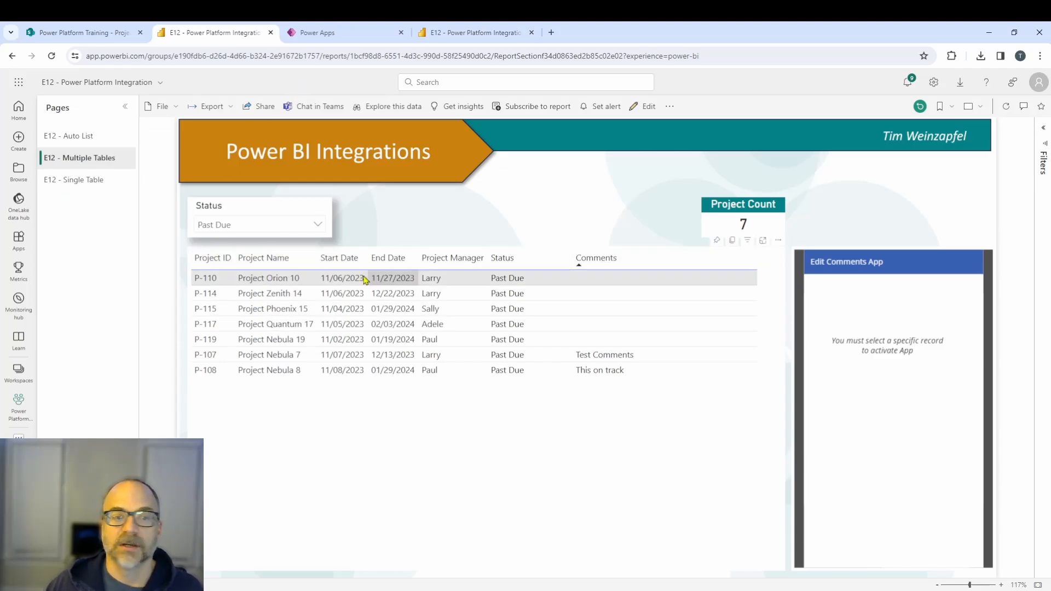
click(208, 262)
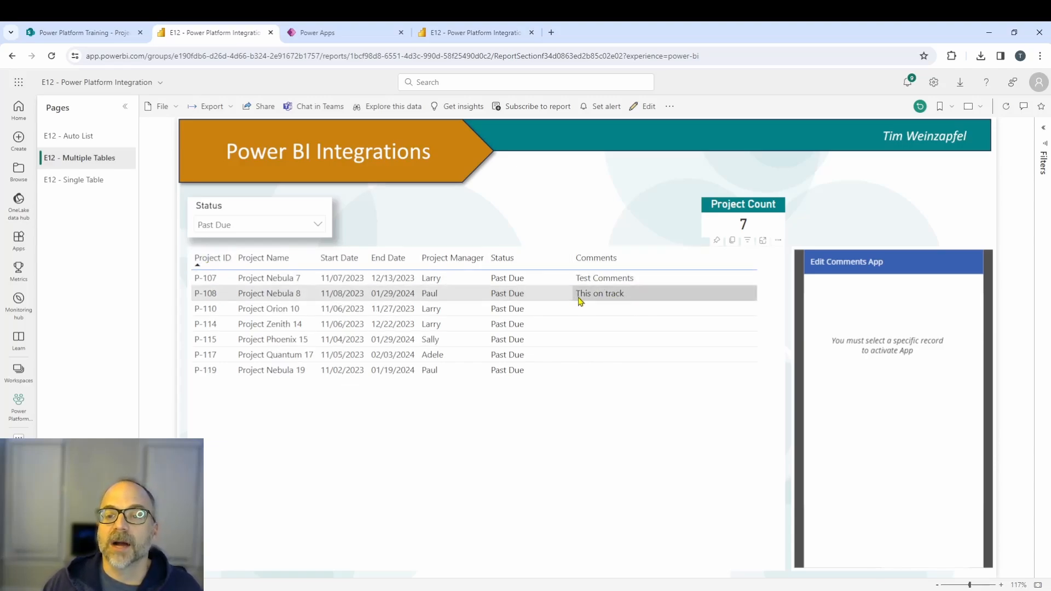
click(591, 284)
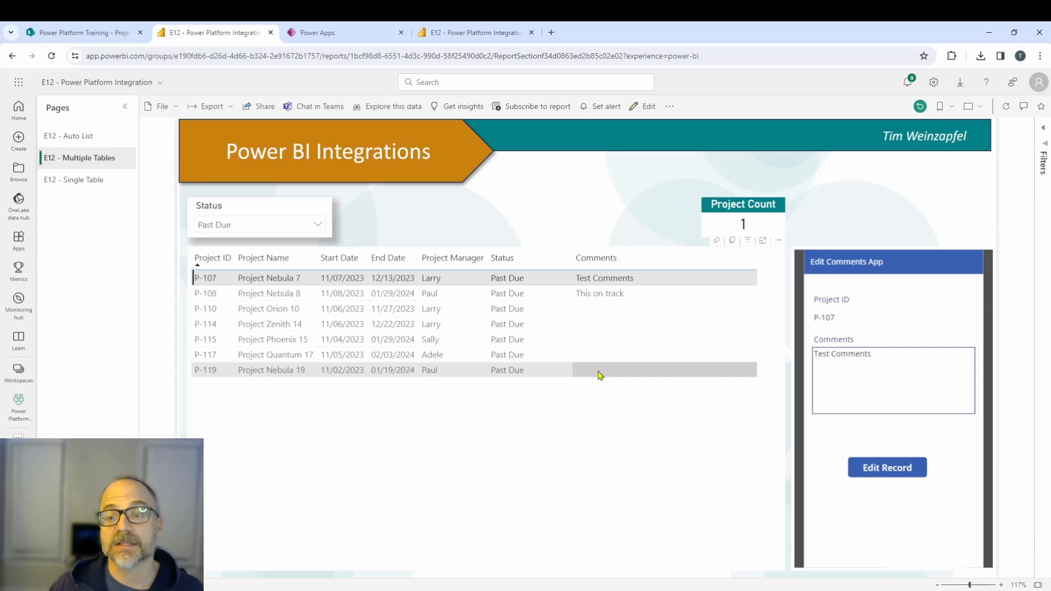
click(600, 374)
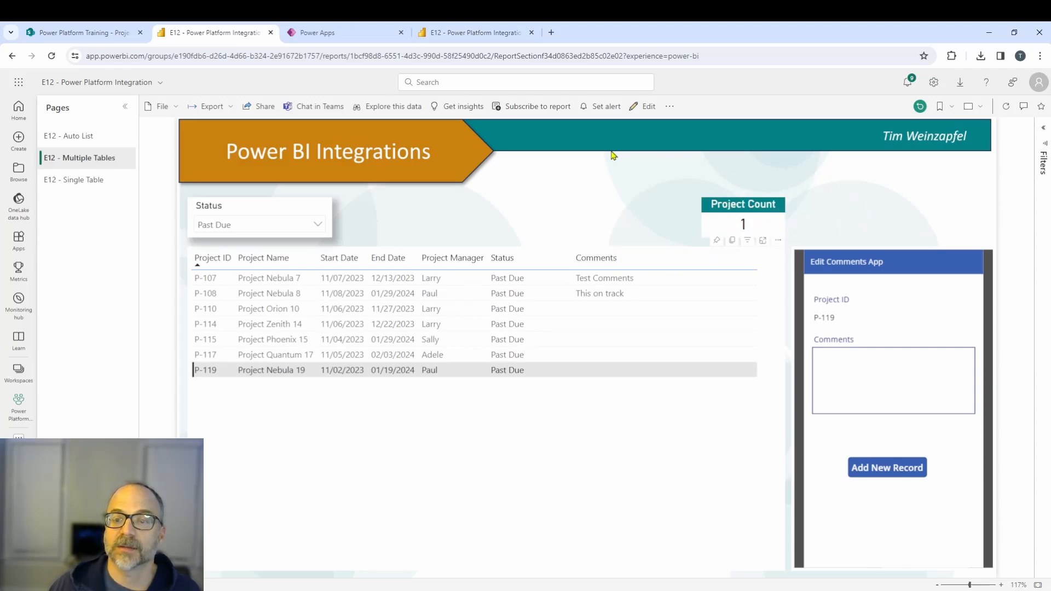
click(462, 372)
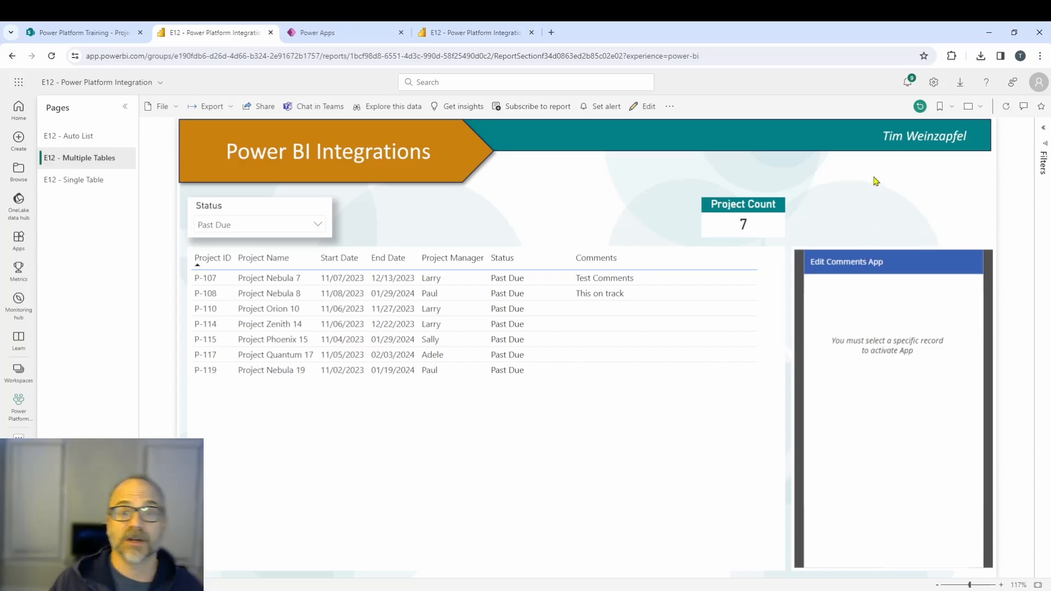
Open the report for editing and duplicate the E12 - Multiple Tables page.
click(645, 107)
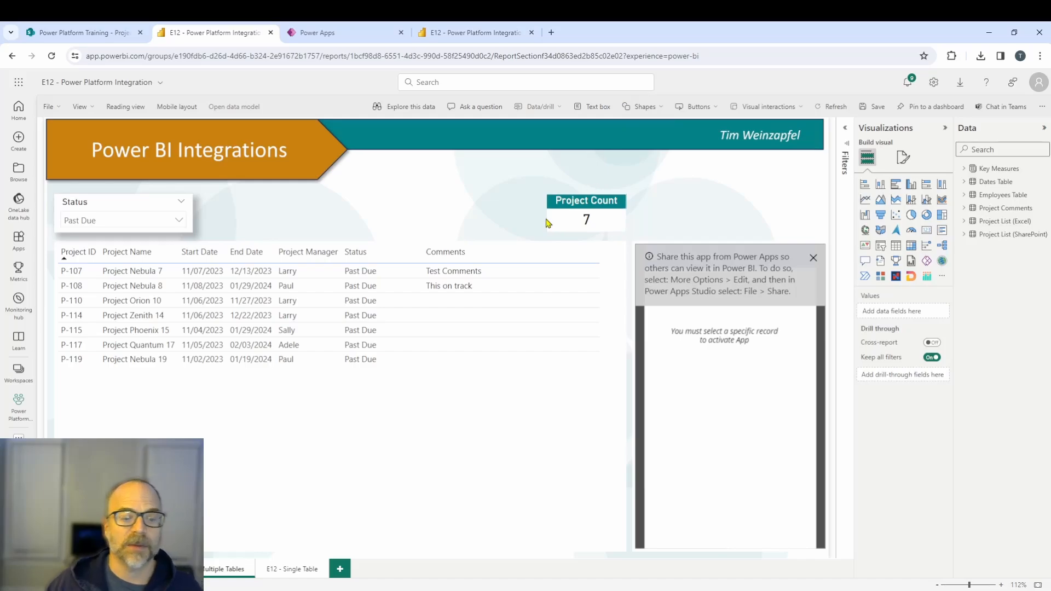
right_click(211, 578)
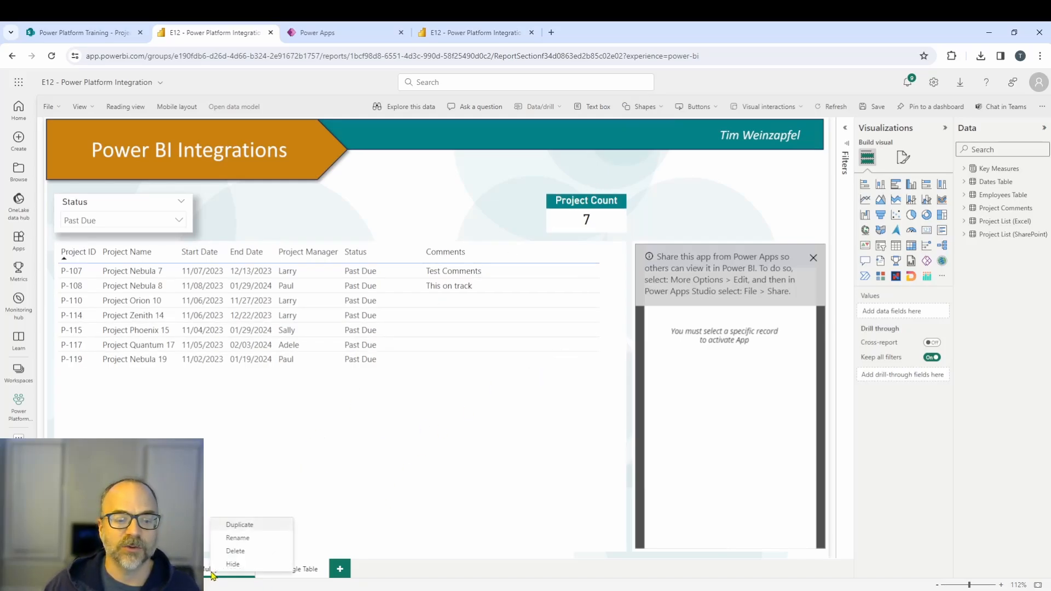
click(237, 528)
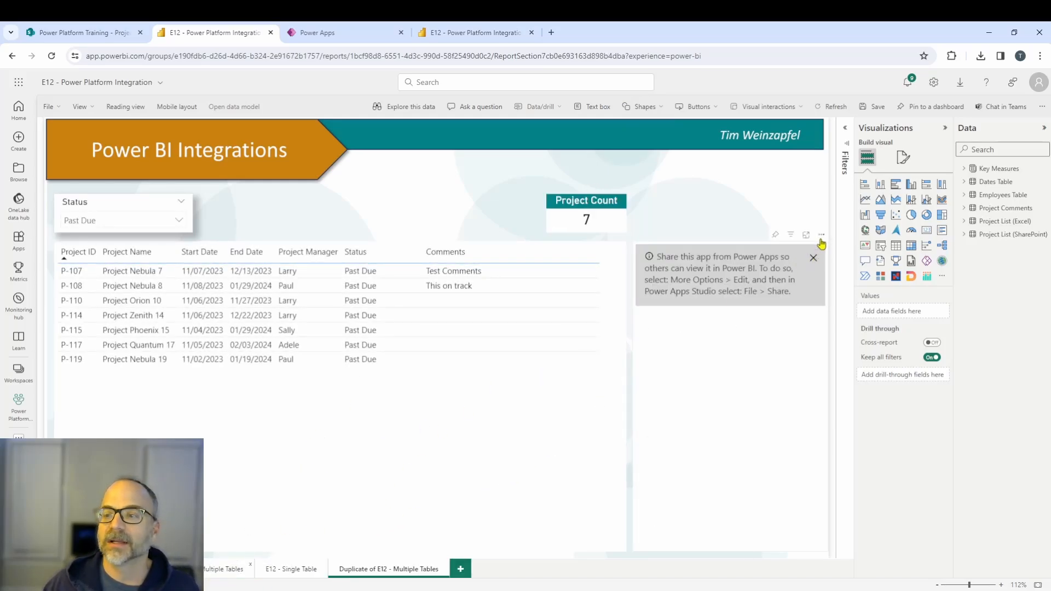
Remove the existing Power Apps visual from the duplicated page.
click(819, 238)
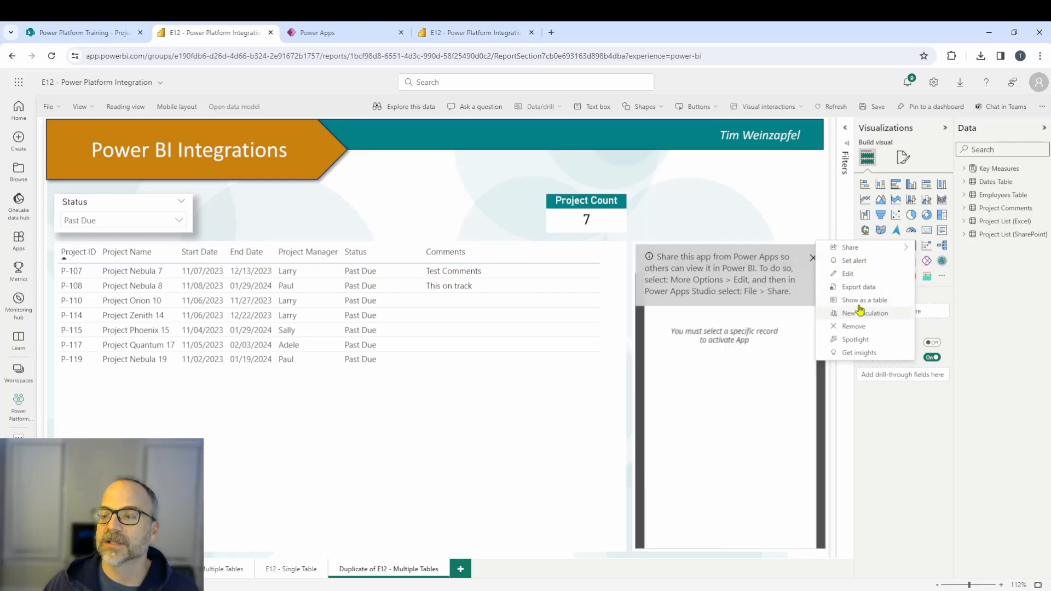
click(854, 328)
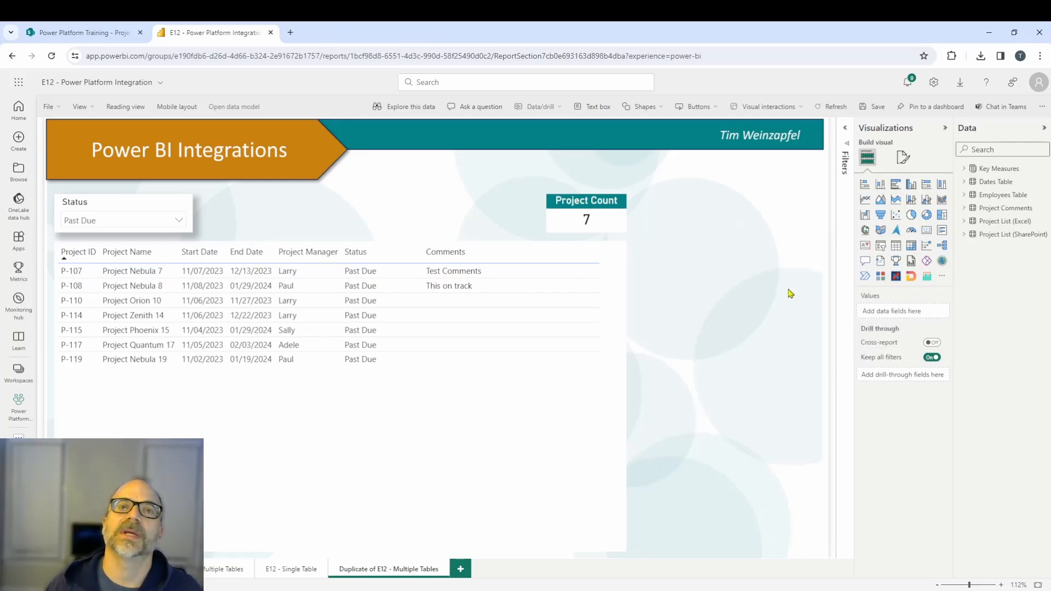
Insert a Power Apps for Power BI visual and add Project ID from Project List (Excel) to its data.
click(925, 262)
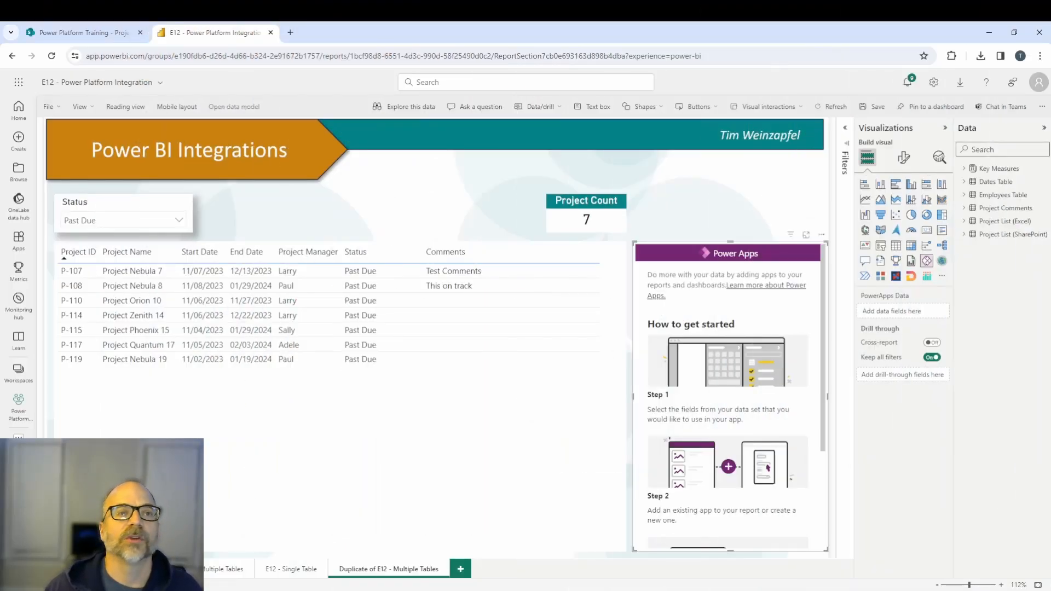
click(82, 33)
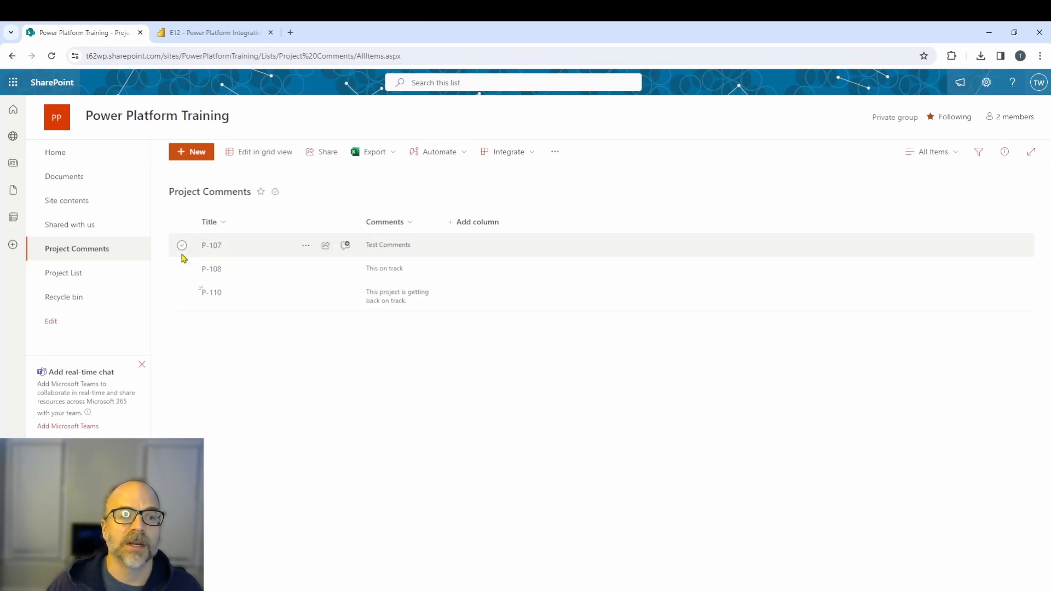
click(199, 36)
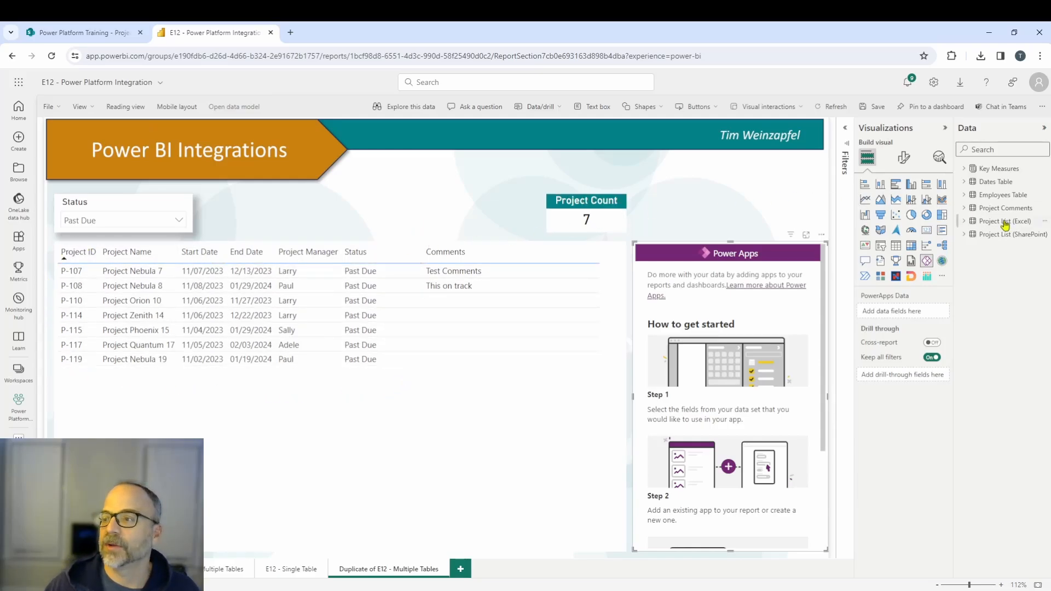
click(965, 222)
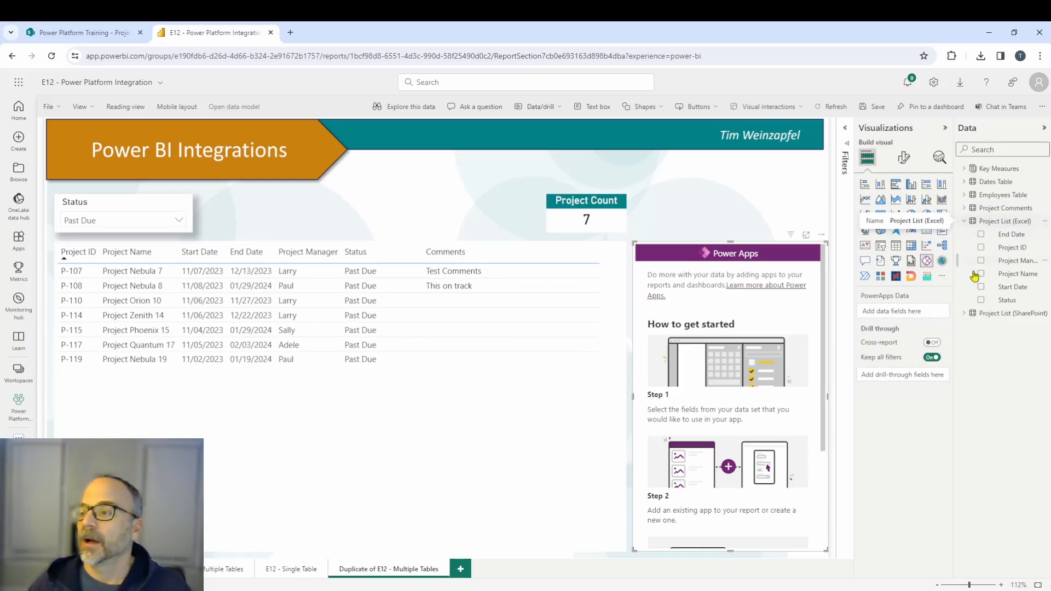
click(966, 209)
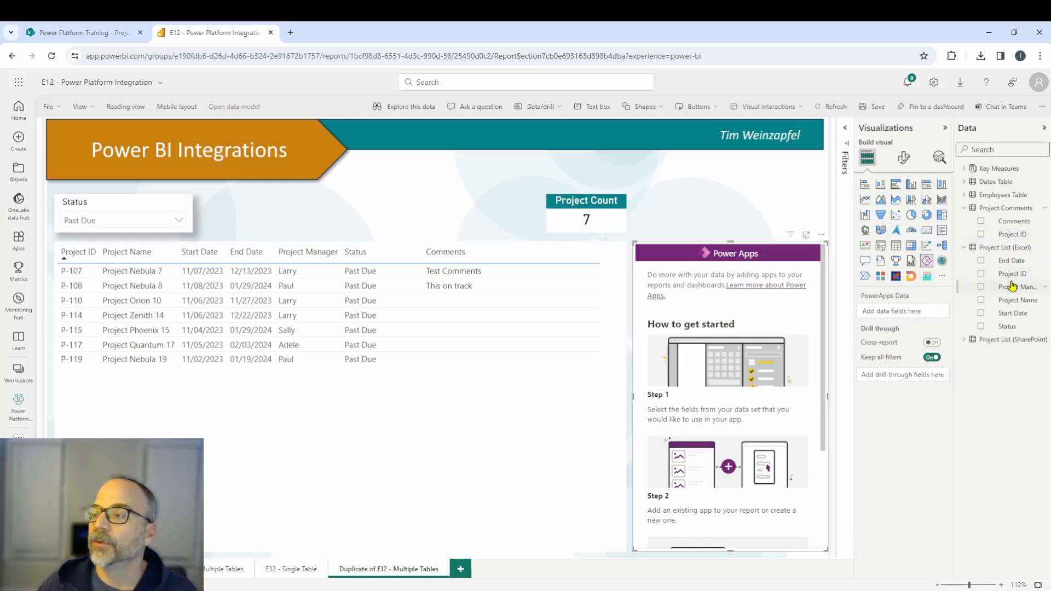
click(981, 275)
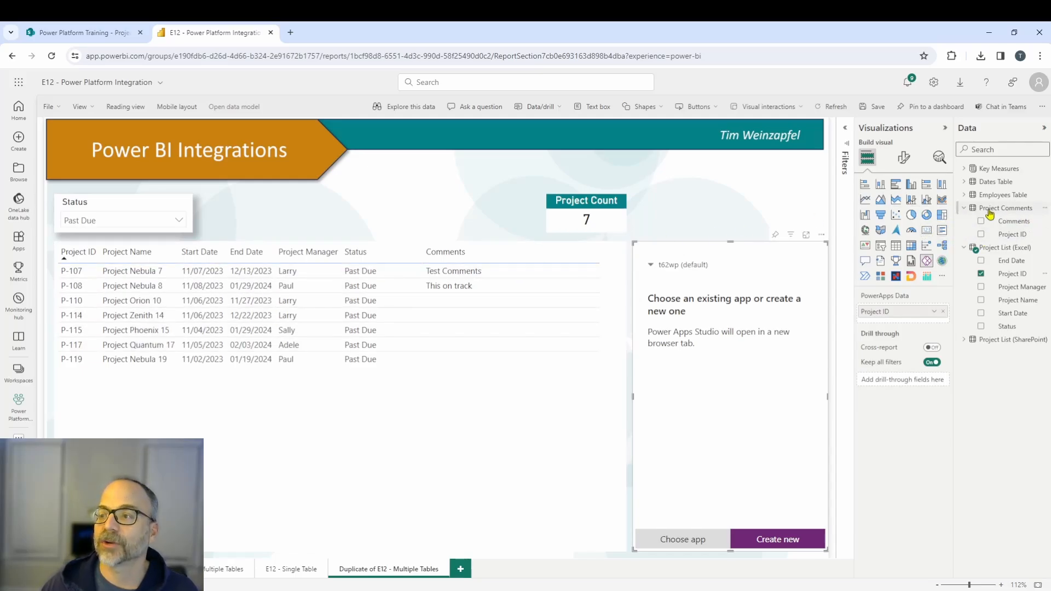
Switch the visual's environment to Training and create a new app from it.
click(104, 35)
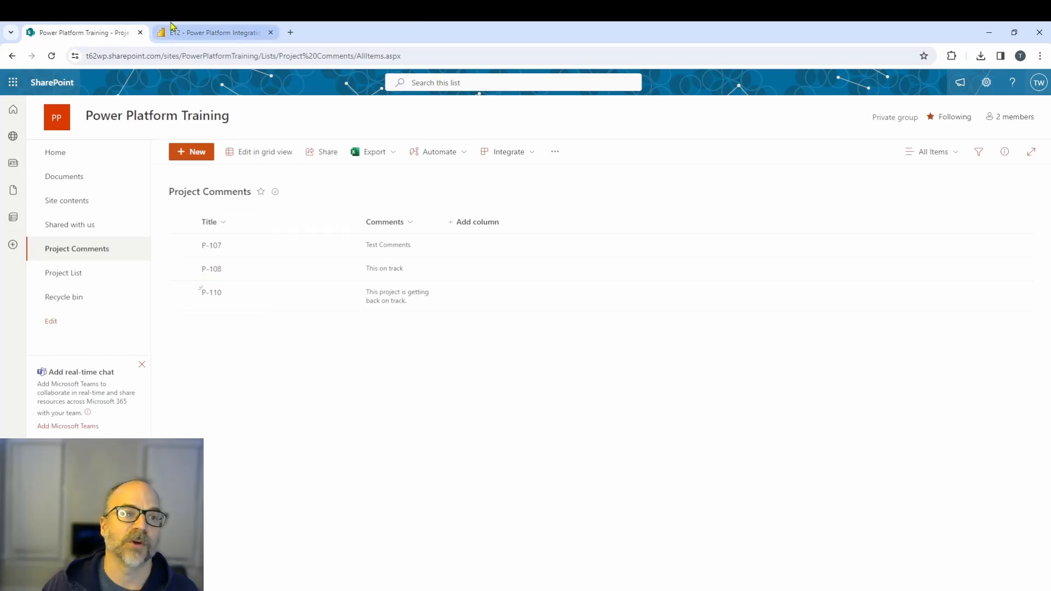
click(178, 33)
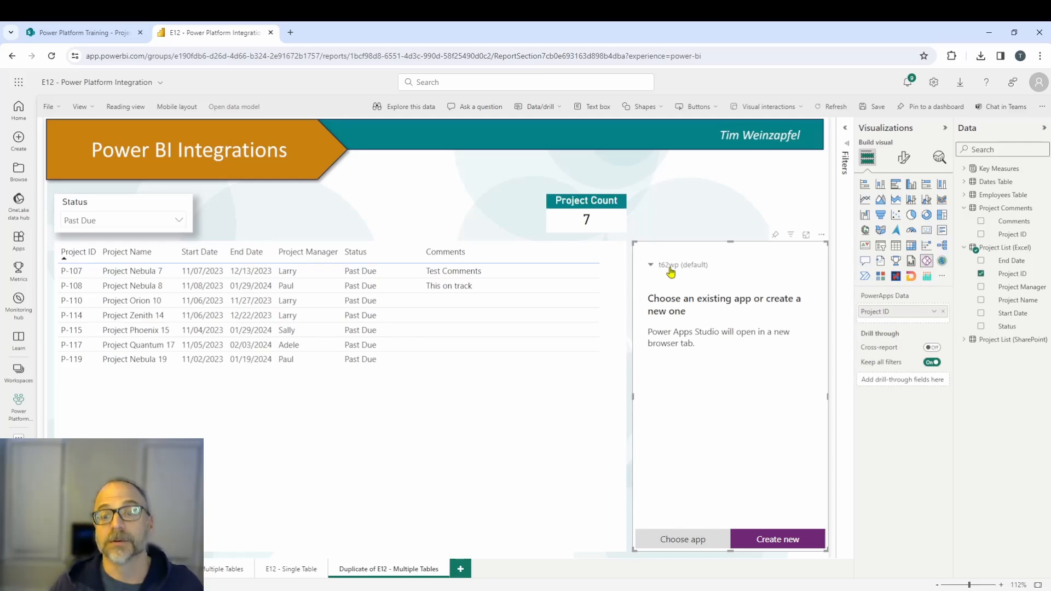
click(671, 268)
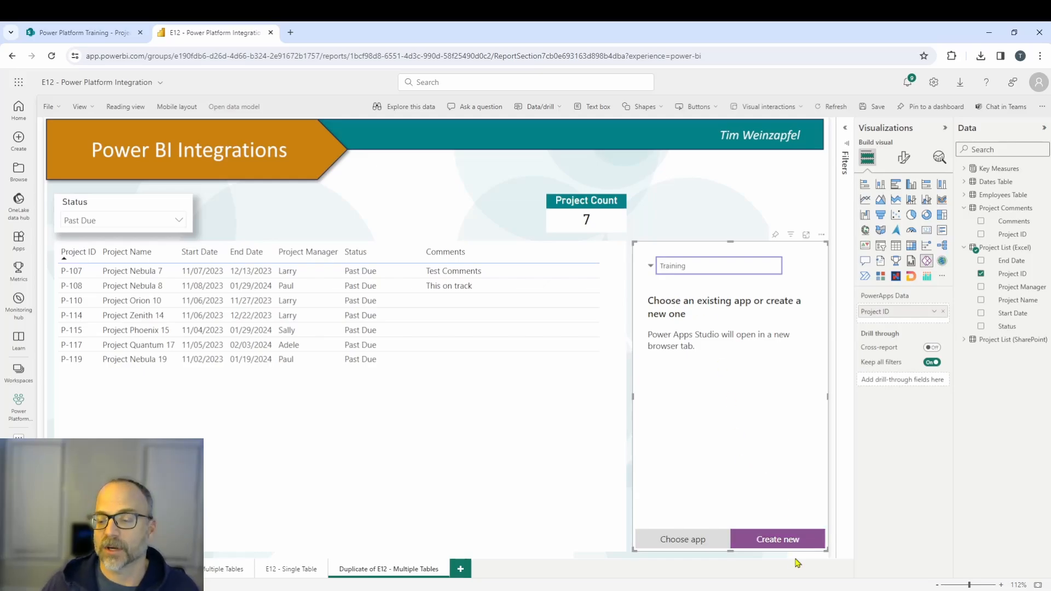
click(785, 542)
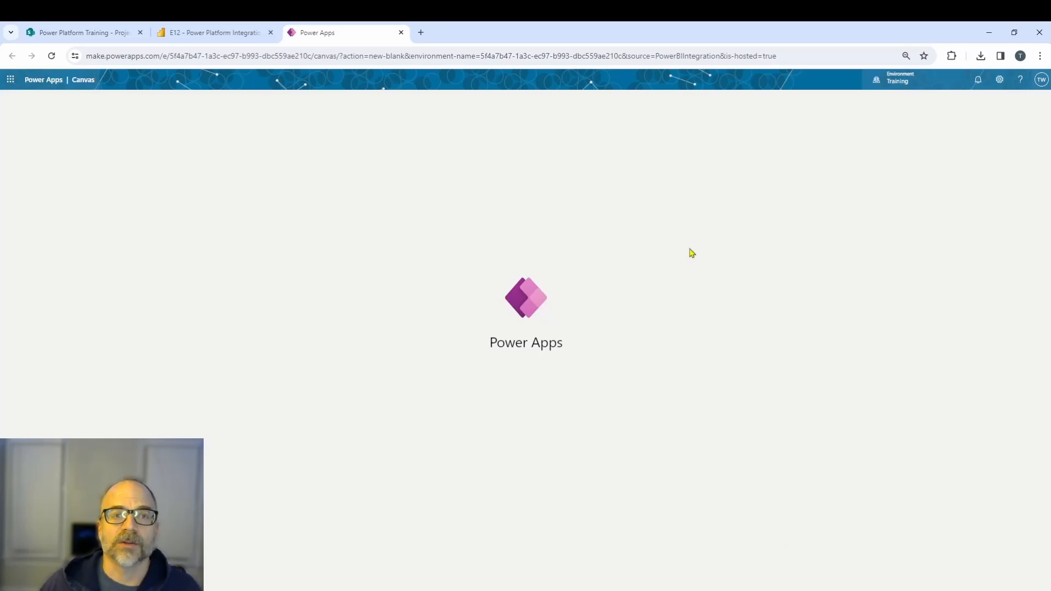
In the new Power Apps app, delete the auto-generated Gallery1 from Screen1.
click(200, 36)
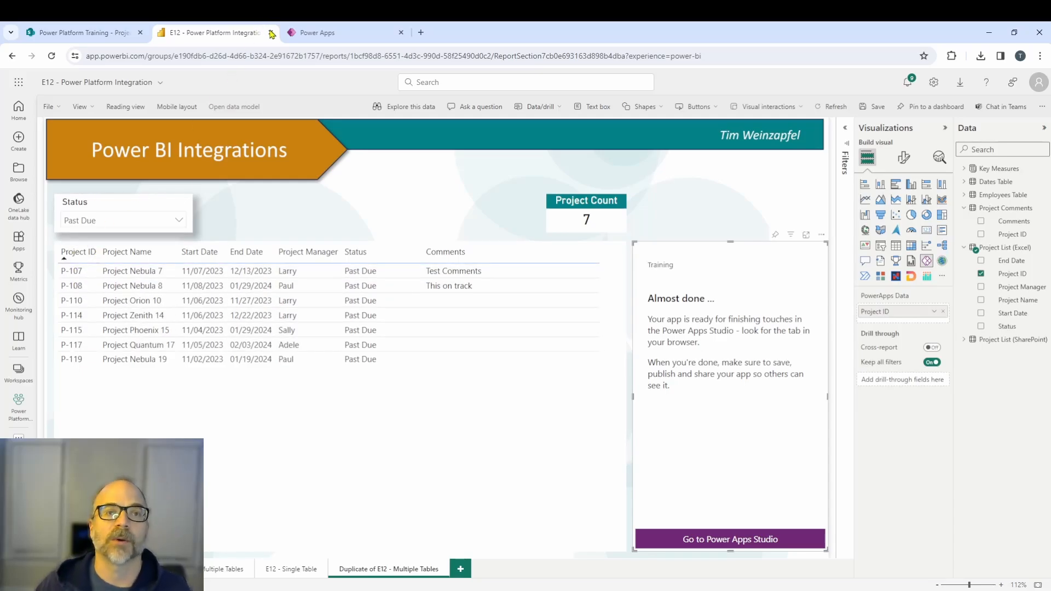
click(316, 34)
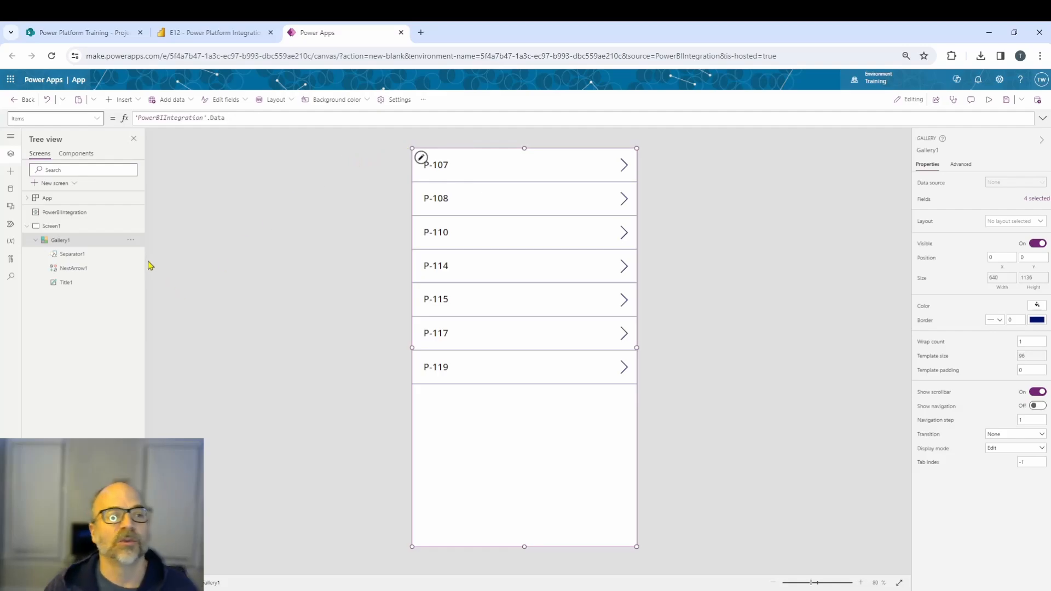
click(132, 245)
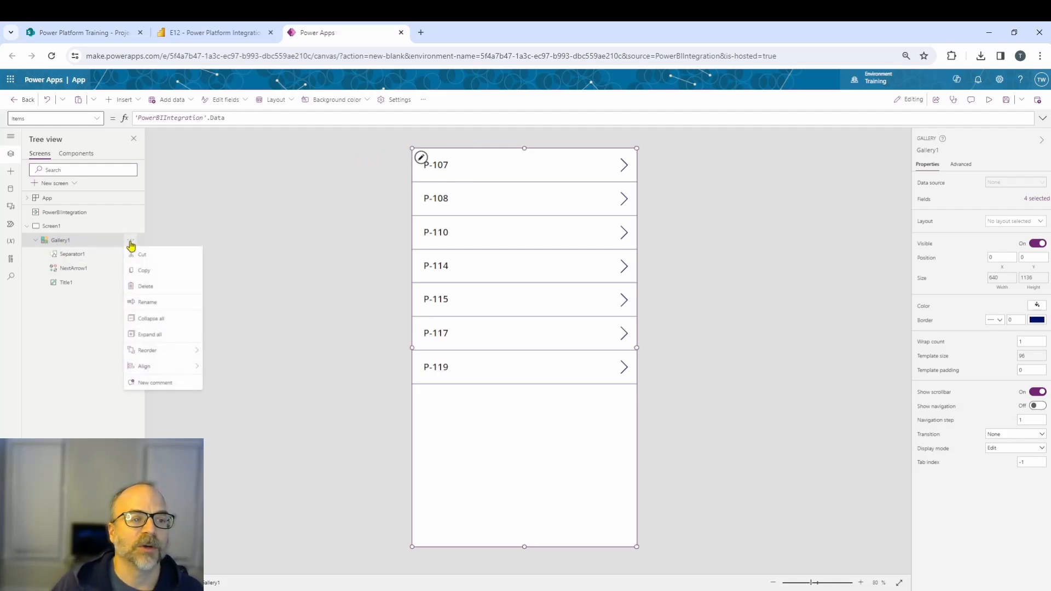
click(149, 287)
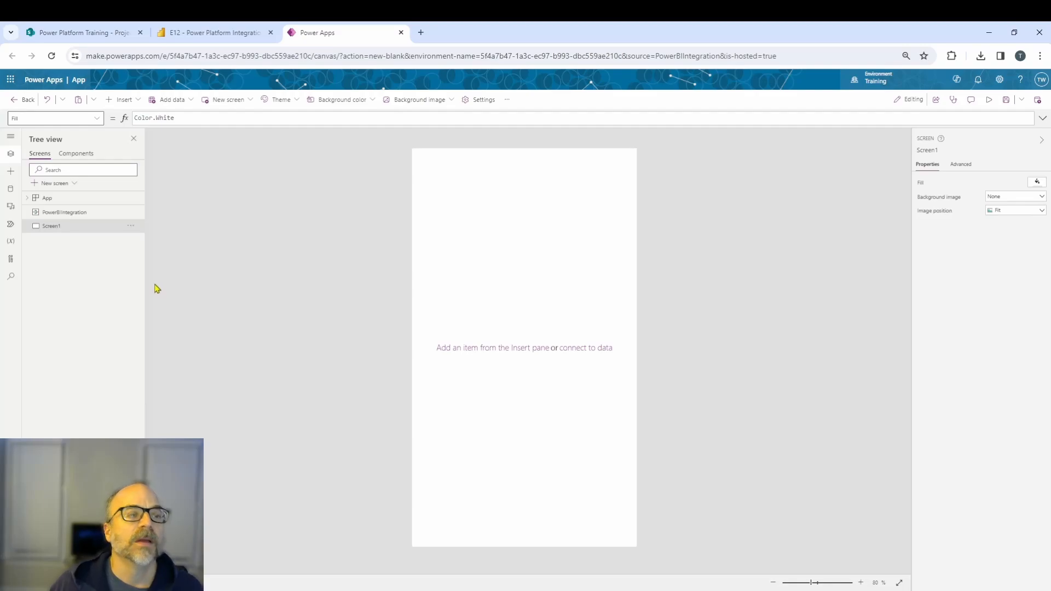
Insert a rectangle and stretch it into a header bar across the top of the screen, about 640 by 73.
click(137, 101)
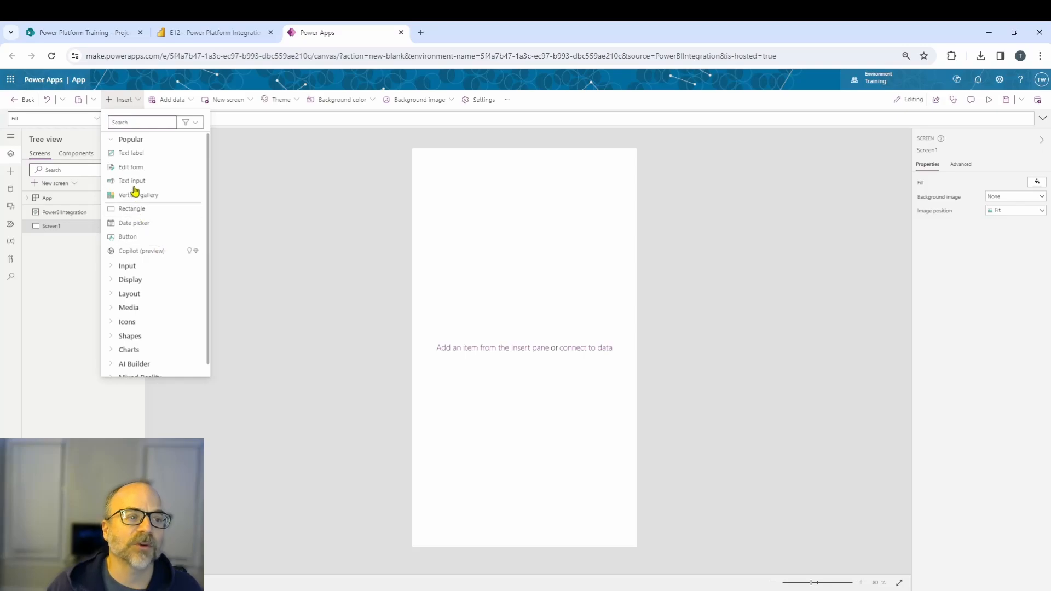
click(133, 210)
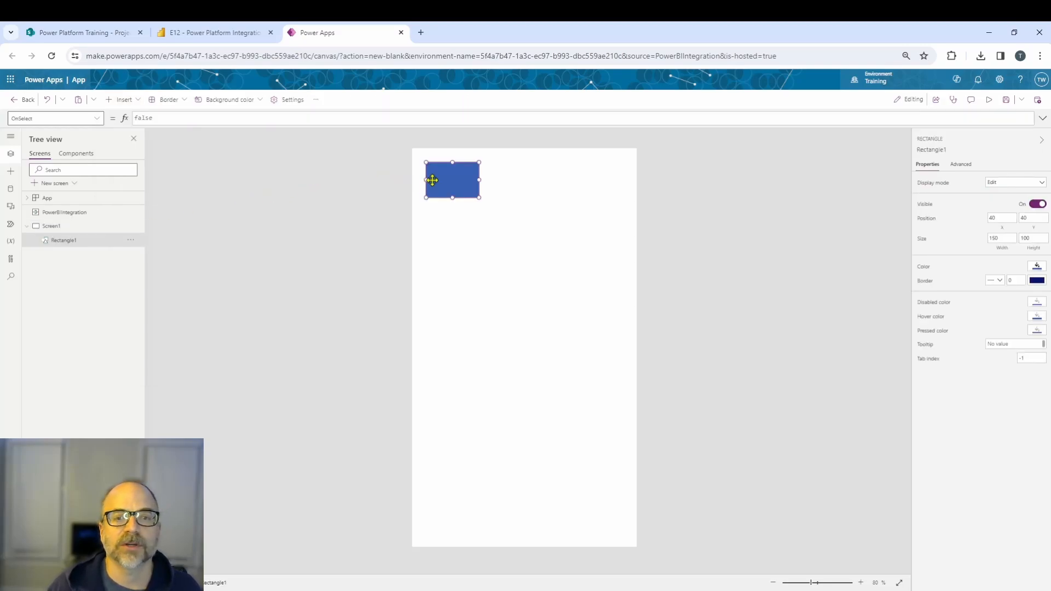
drag(431, 179, 415, 159)
drag(493, 165, 636, 165)
drag(525, 183, 525, 173)
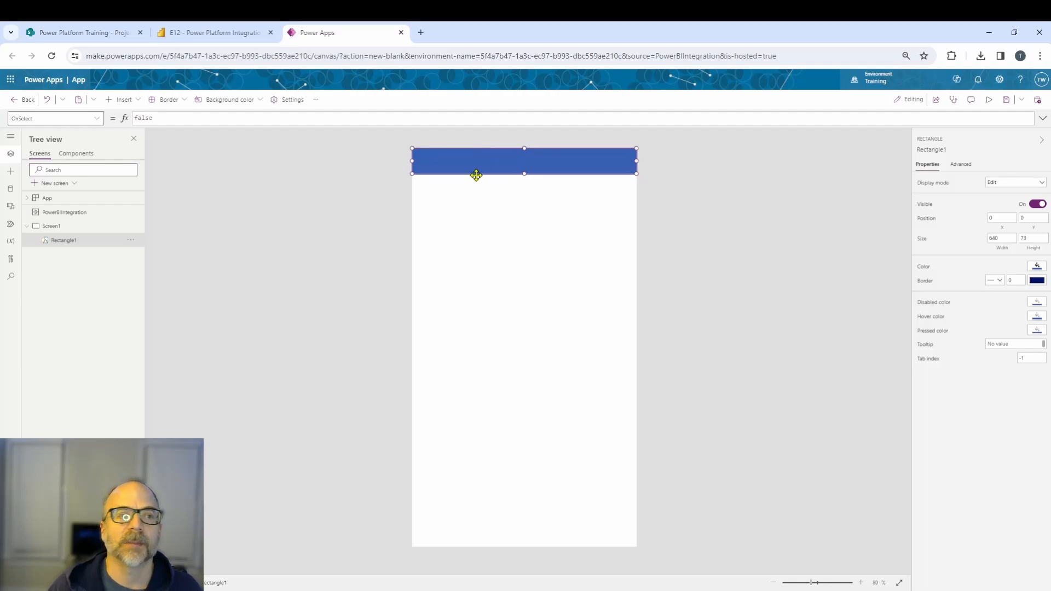
click(281, 165)
Insert a text label into the header bar and set its text to "Comment Editing App".
click(134, 100)
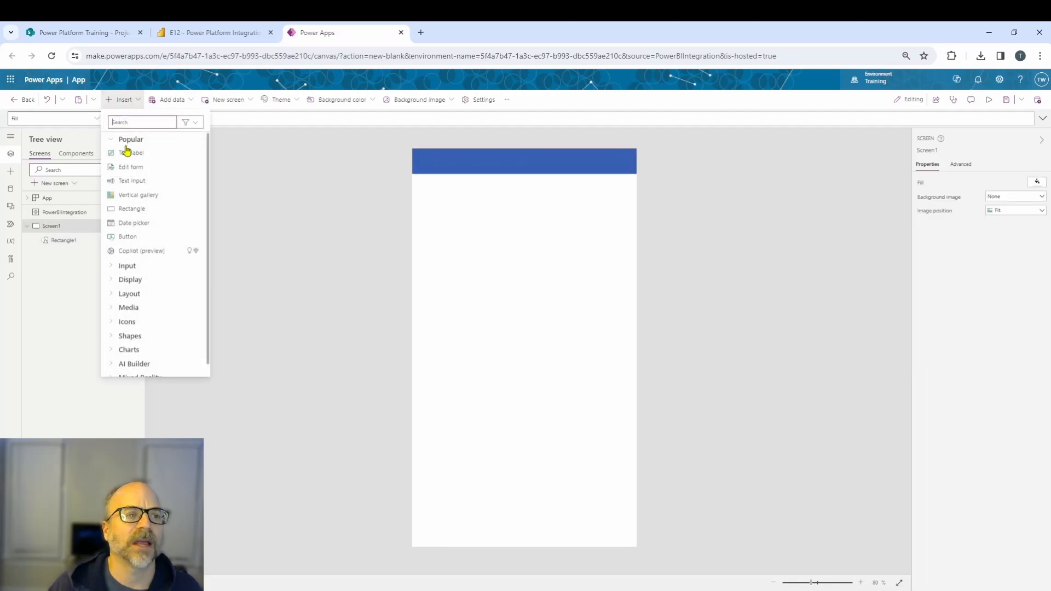
click(130, 155)
drag(457, 183, 445, 170)
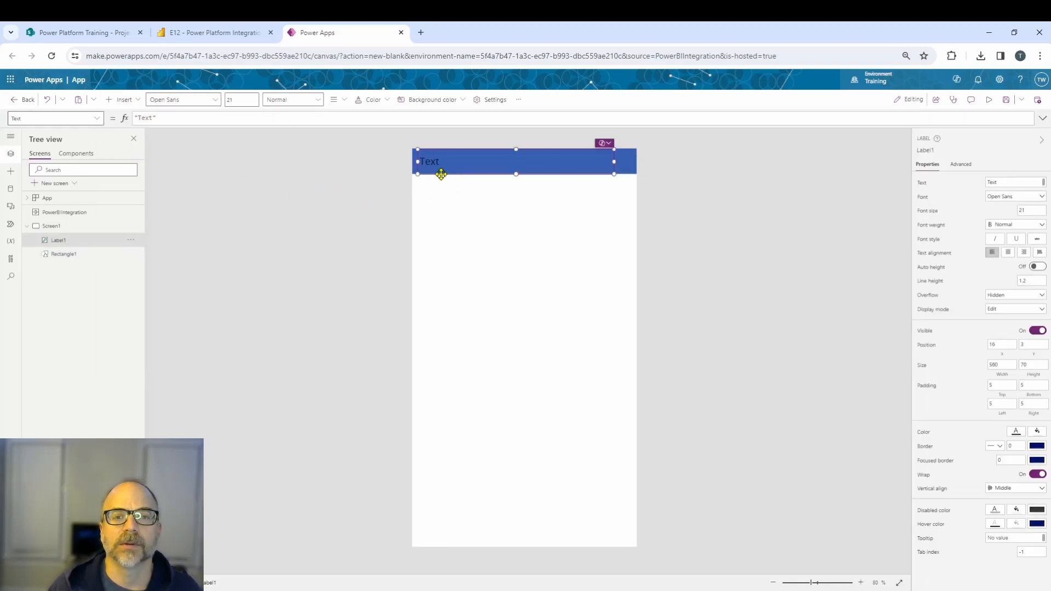
double_click(148, 118)
text(Comment Edit)
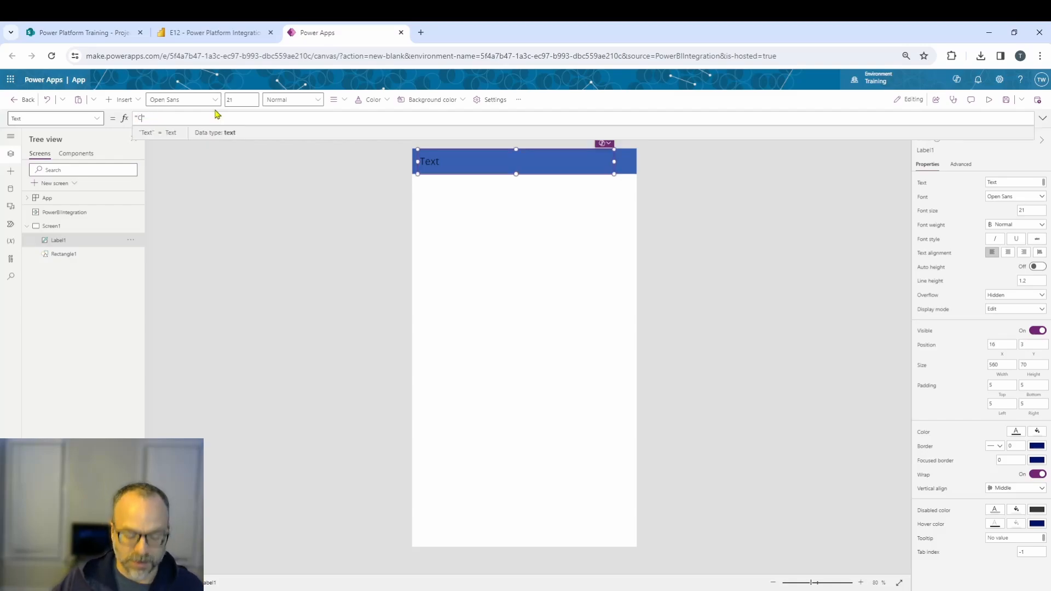
text(ing App)
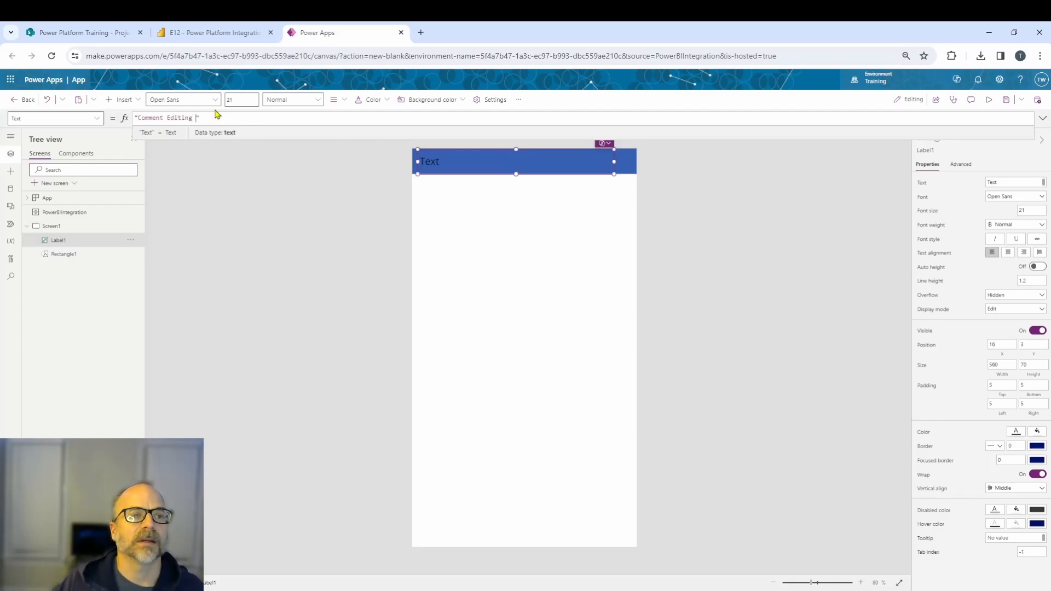
click(284, 182)
click(470, 161)
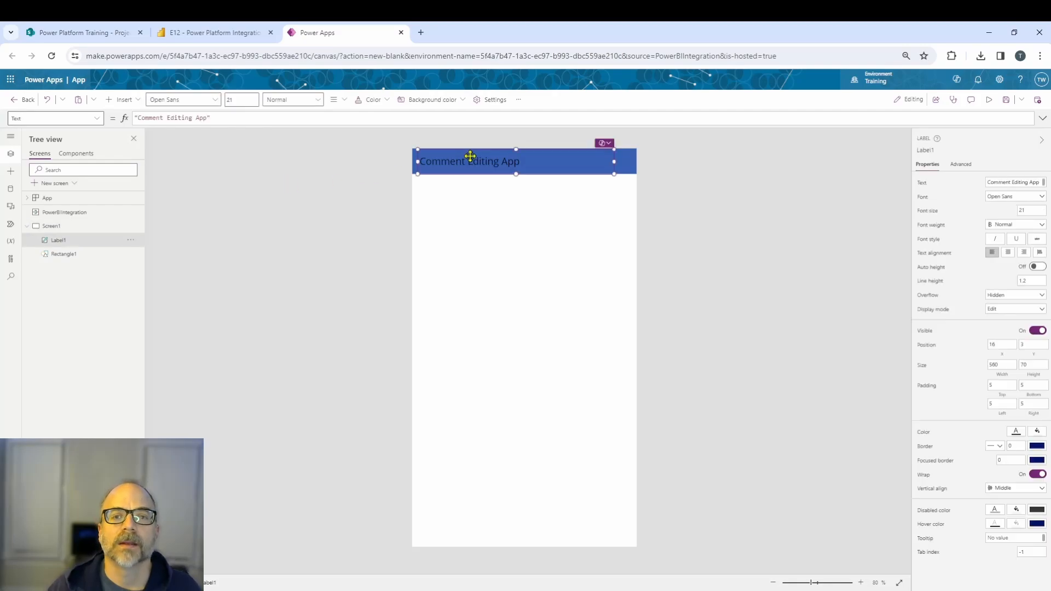
Set the header label's font color to white.
click(1016, 432)
click(850, 484)
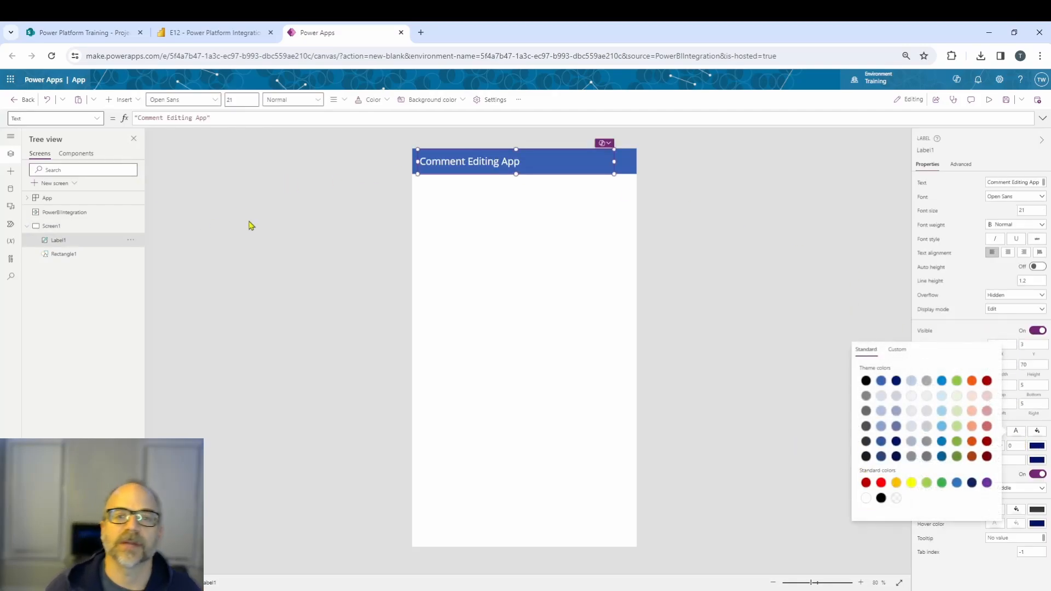
click(250, 221)
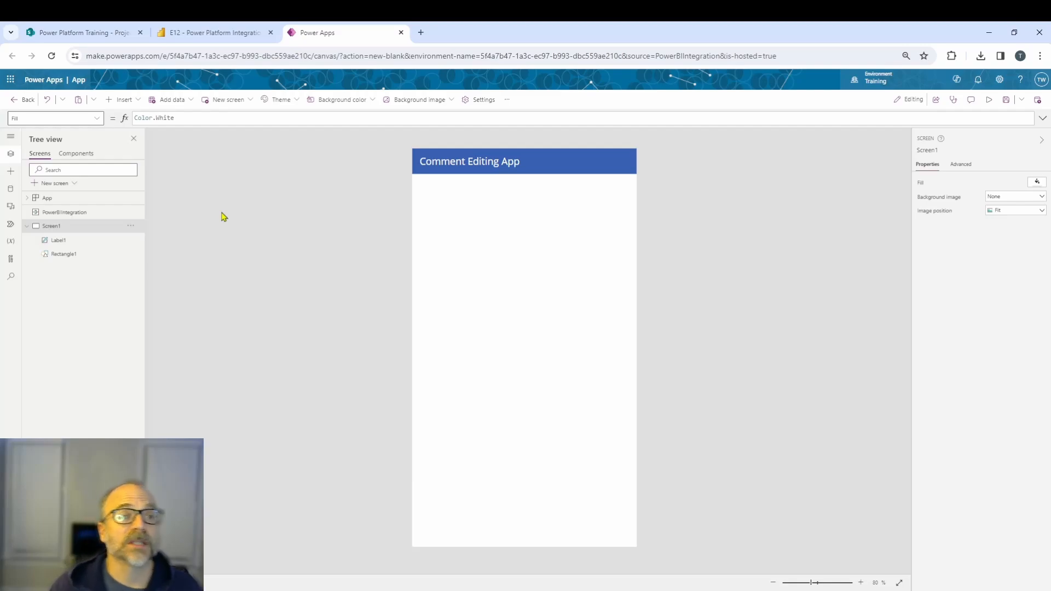
Insert an edit form onto the screen, glancing at the SharePoint Project Comments list for reference.
click(137, 100)
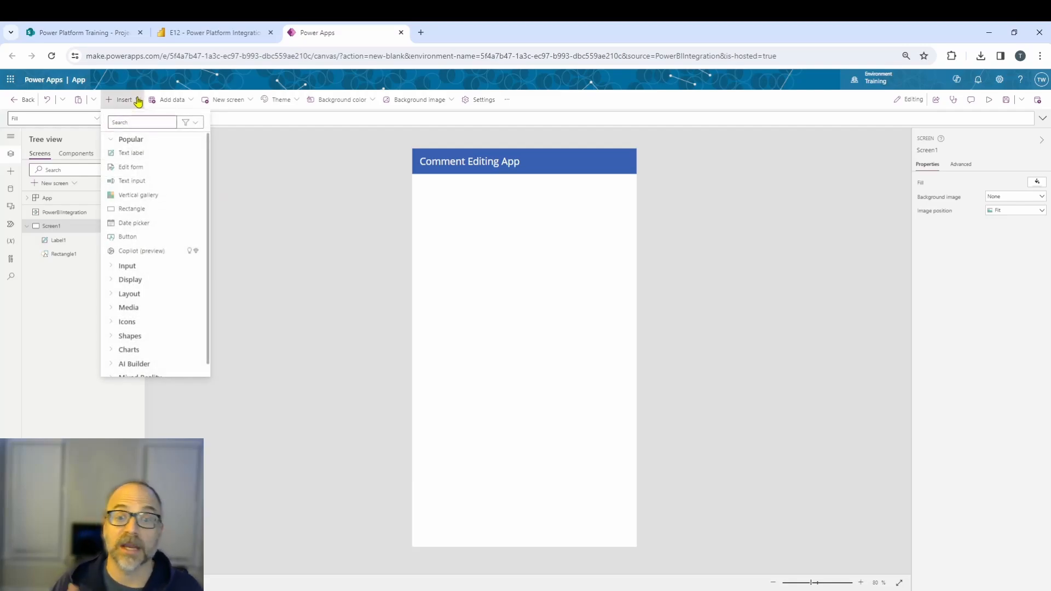
click(136, 168)
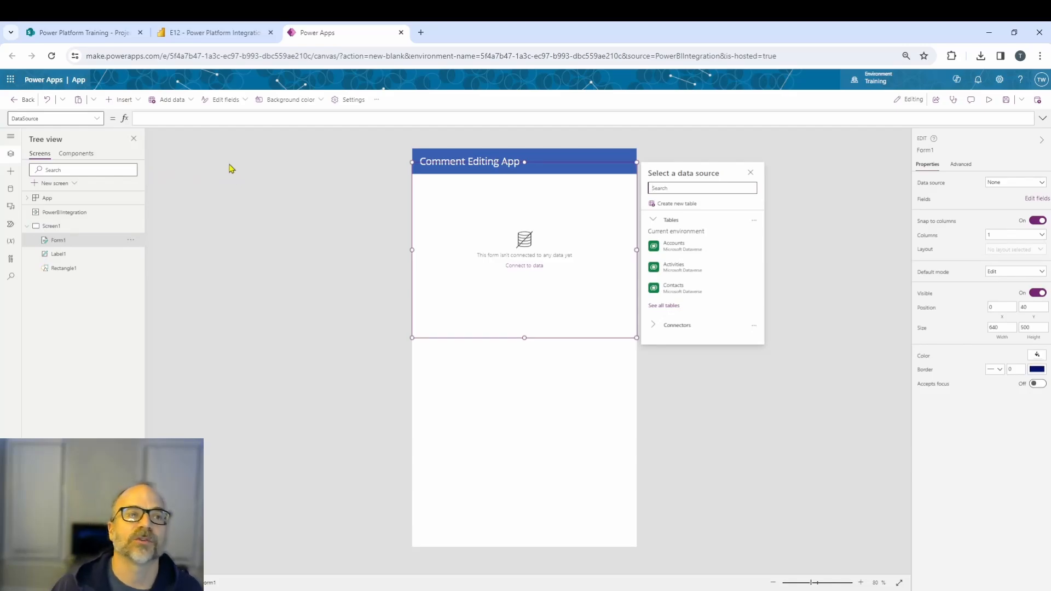
click(82, 34)
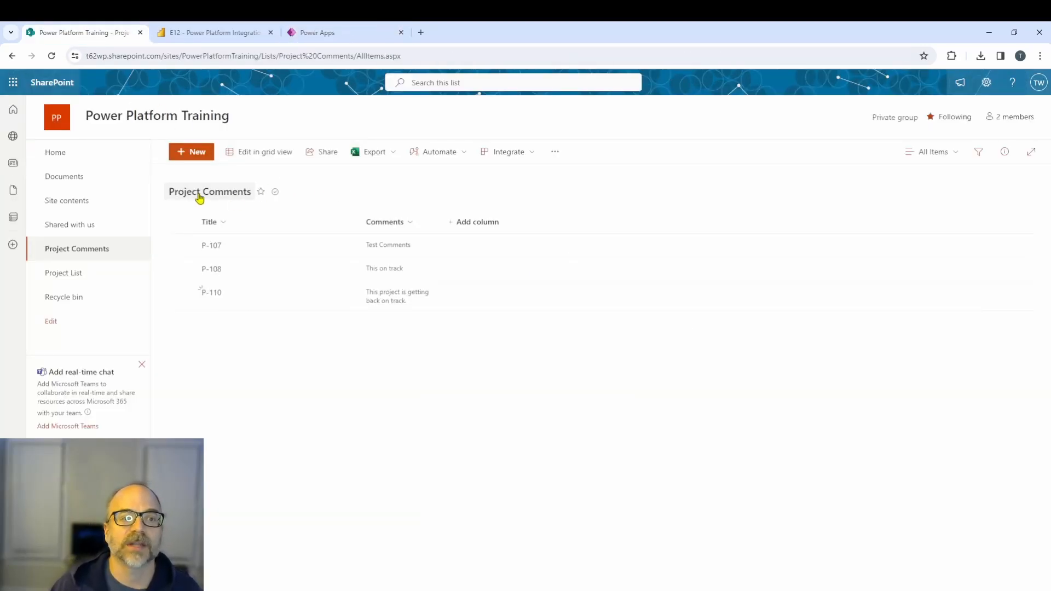
click(328, 33)
Connect the form to the SharePoint Project Comments list on the Power Platform Training site.
text(shartepoi)
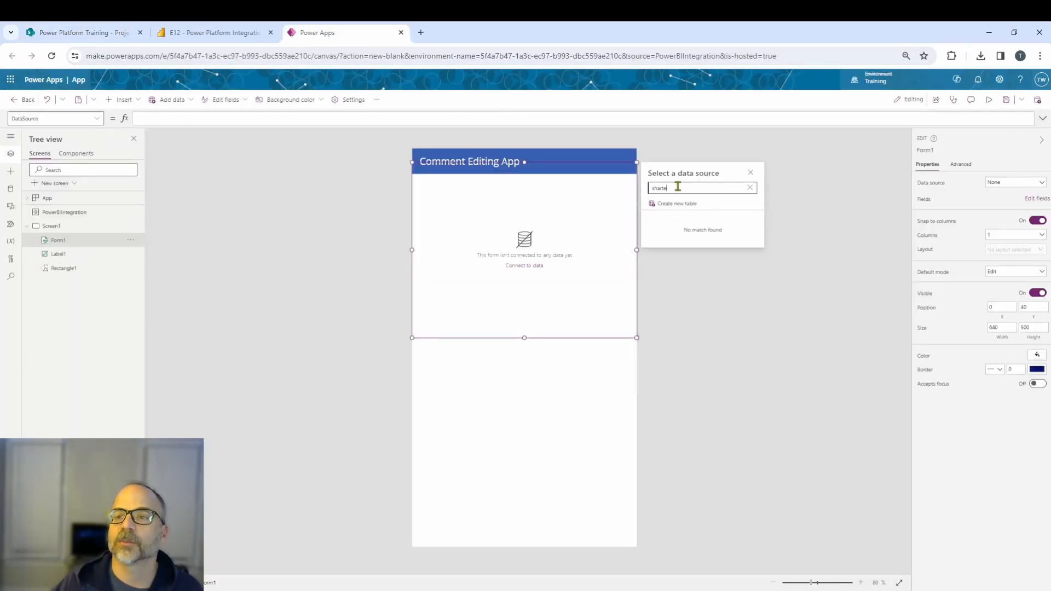
key(BackSpace)
key(BackSpace)
text(epoin)
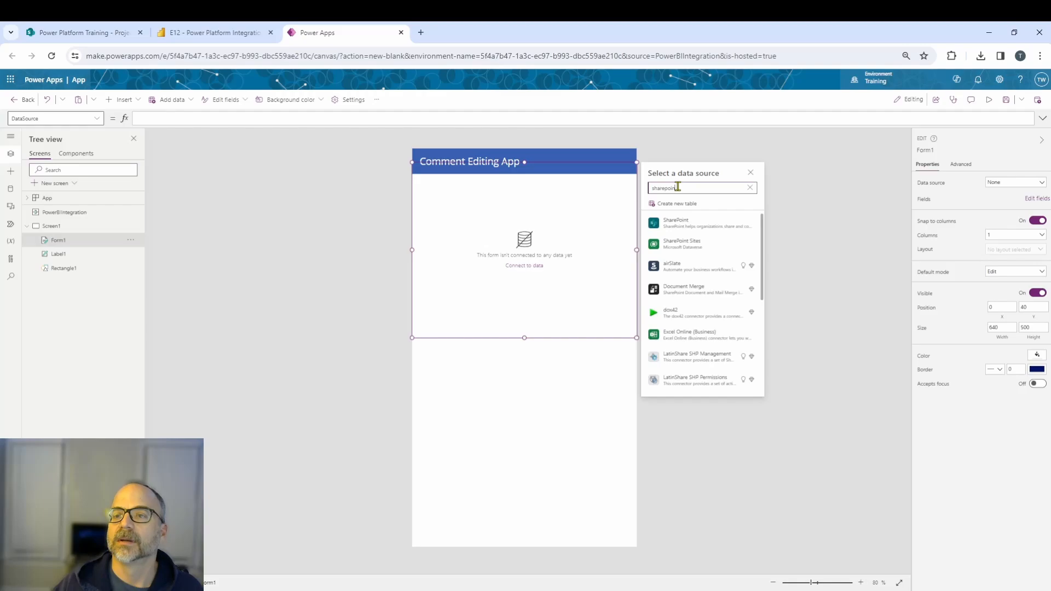
click(679, 221)
click(691, 216)
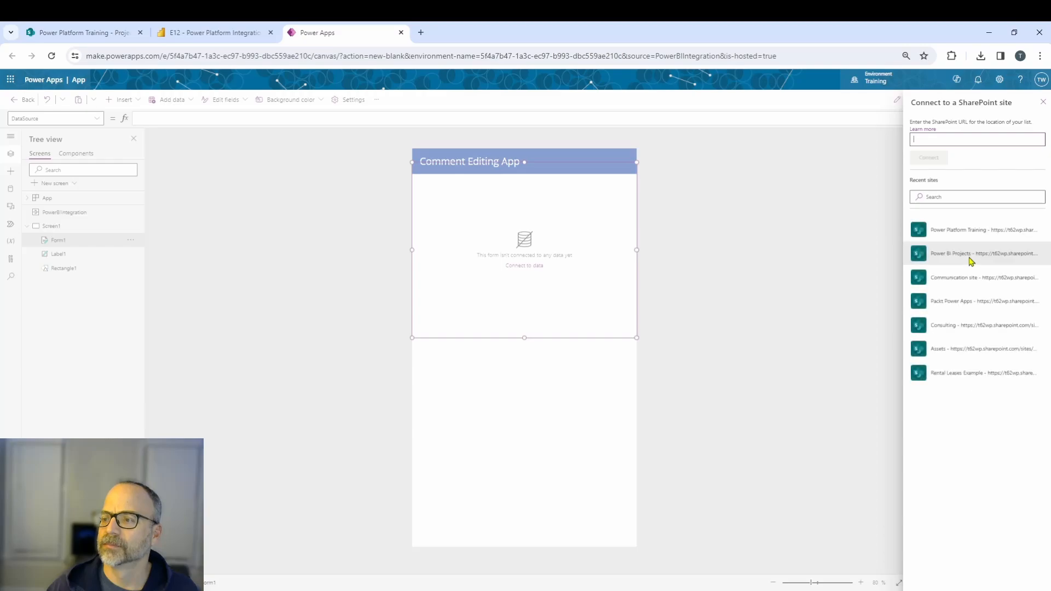
click(962, 233)
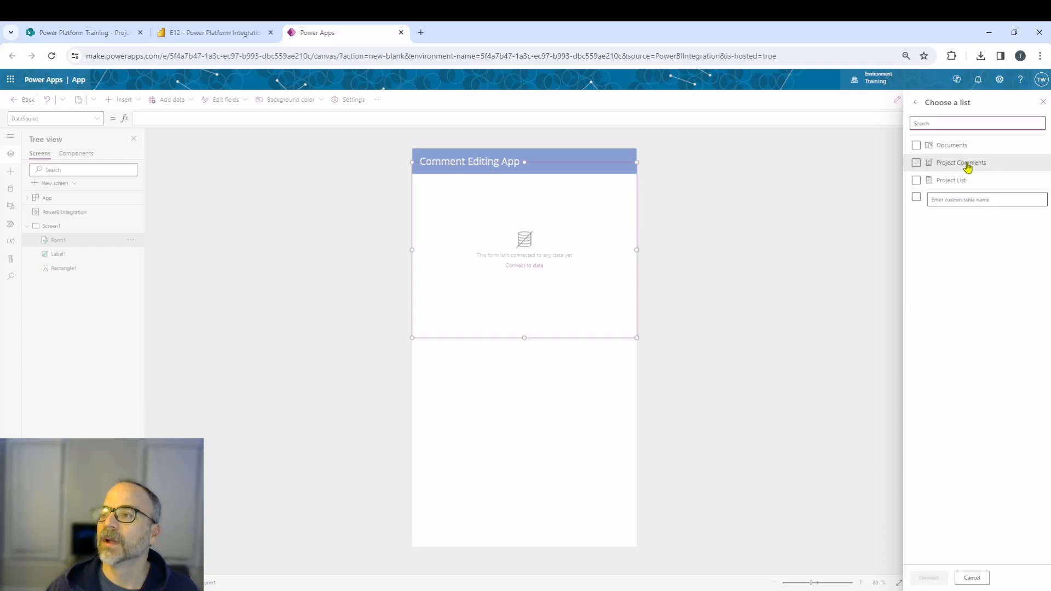
click(950, 164)
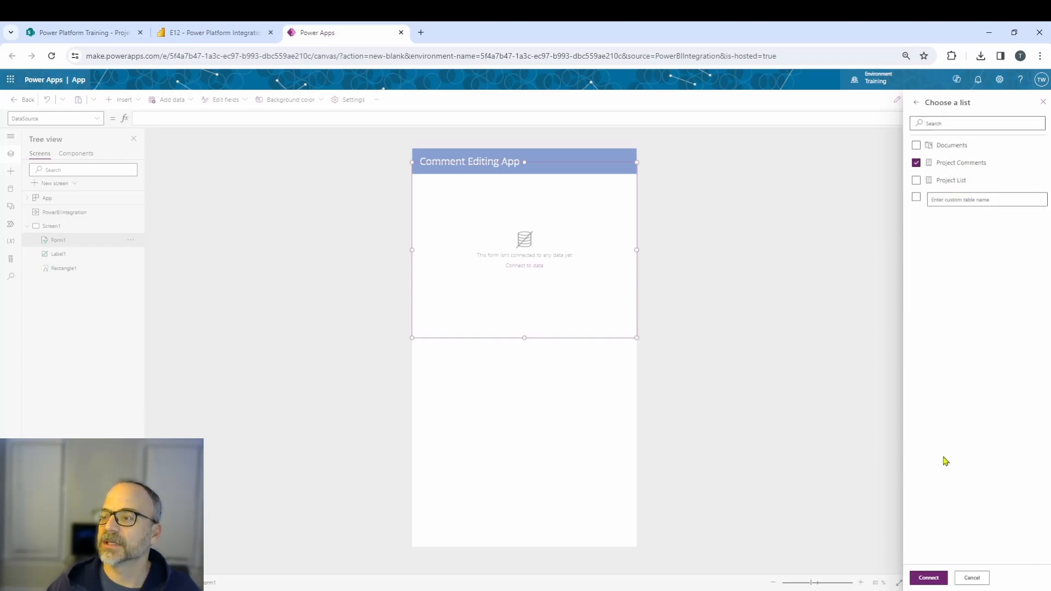
click(928, 578)
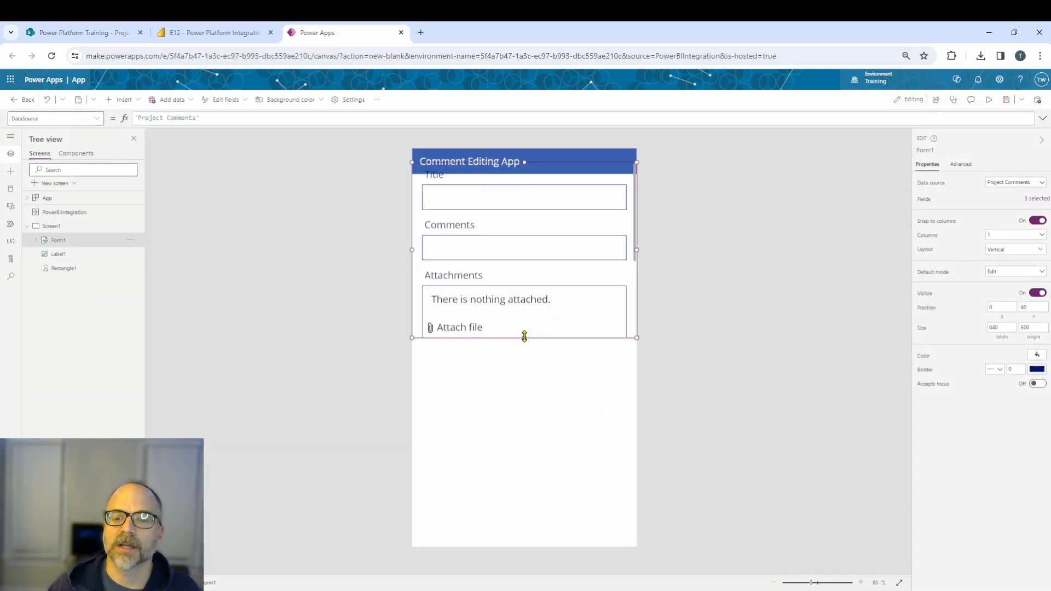
Enlarge the form and move it down below the header bar.
drag(524, 338, 525, 410)
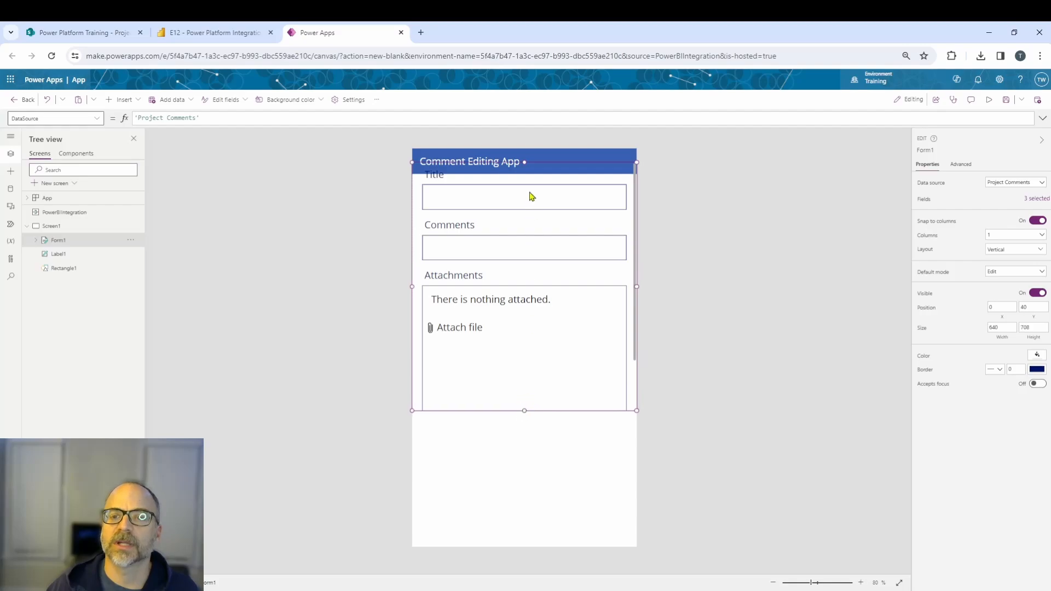
drag(525, 165, 524, 189)
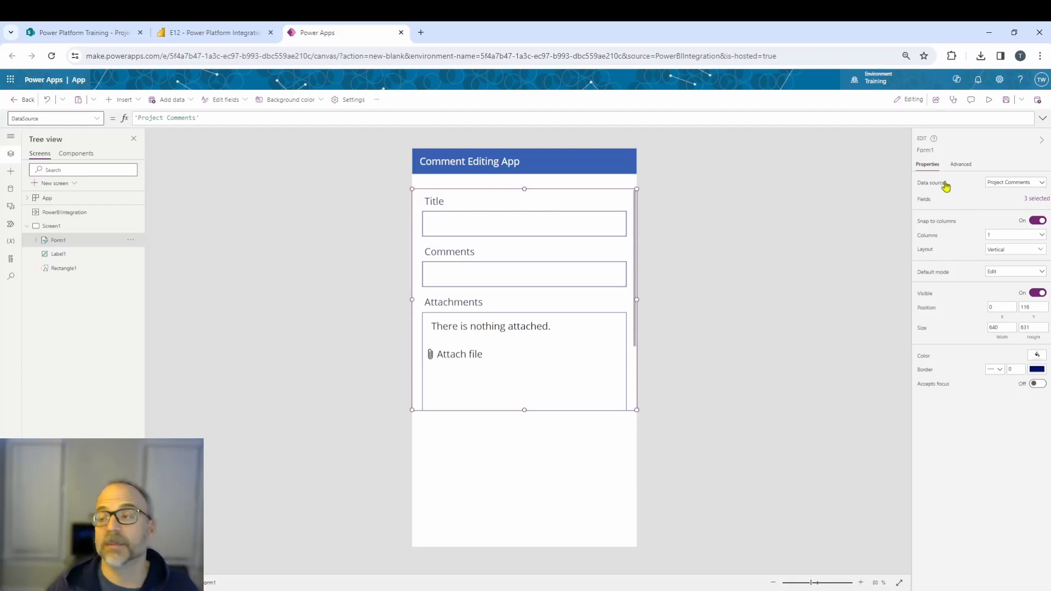
Remove the Attachments field from the form's fields.
click(1029, 200)
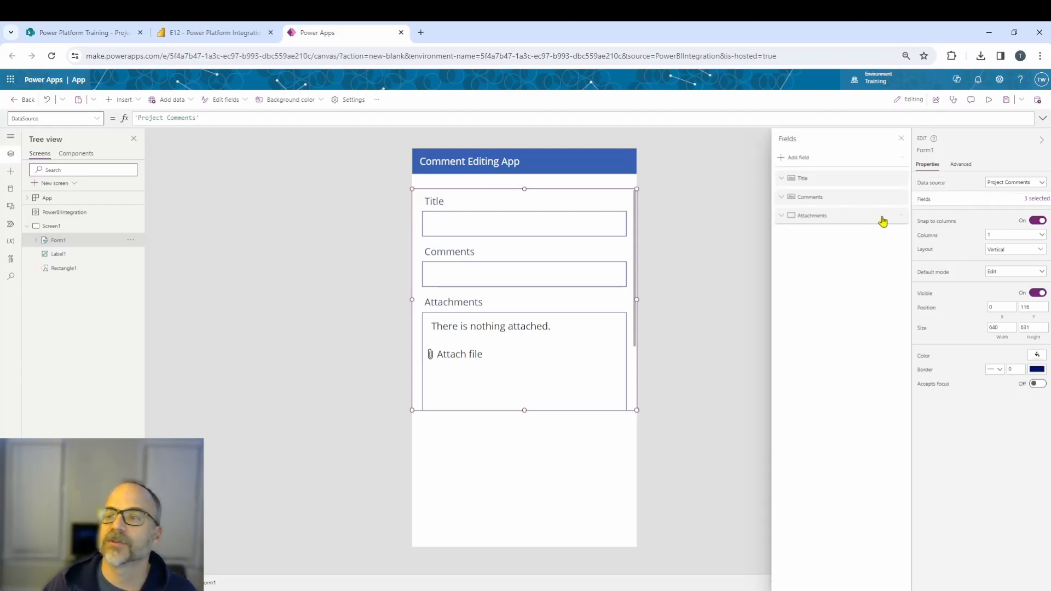
click(901, 215)
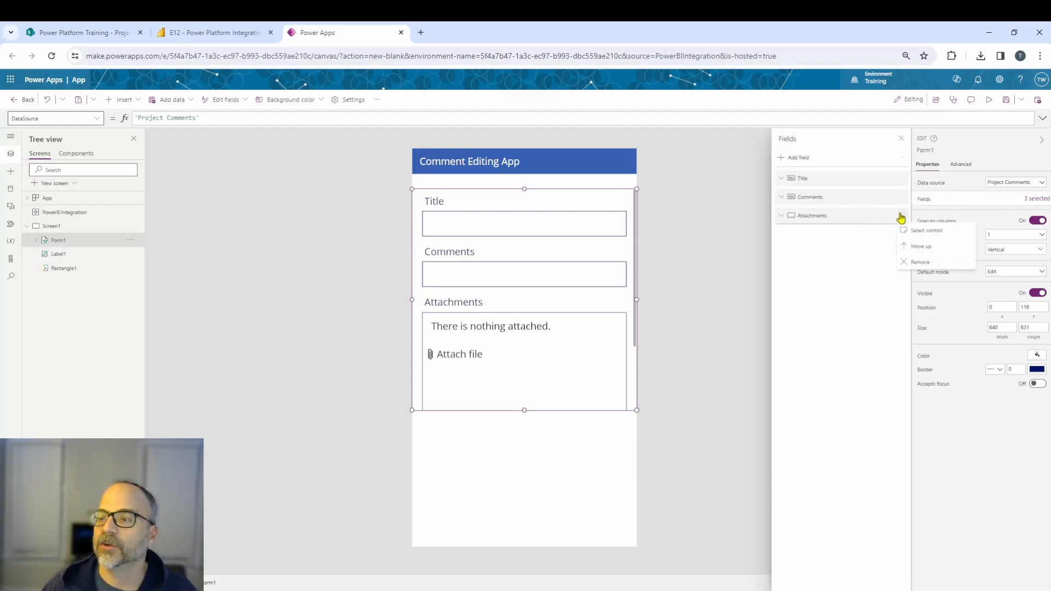
click(921, 264)
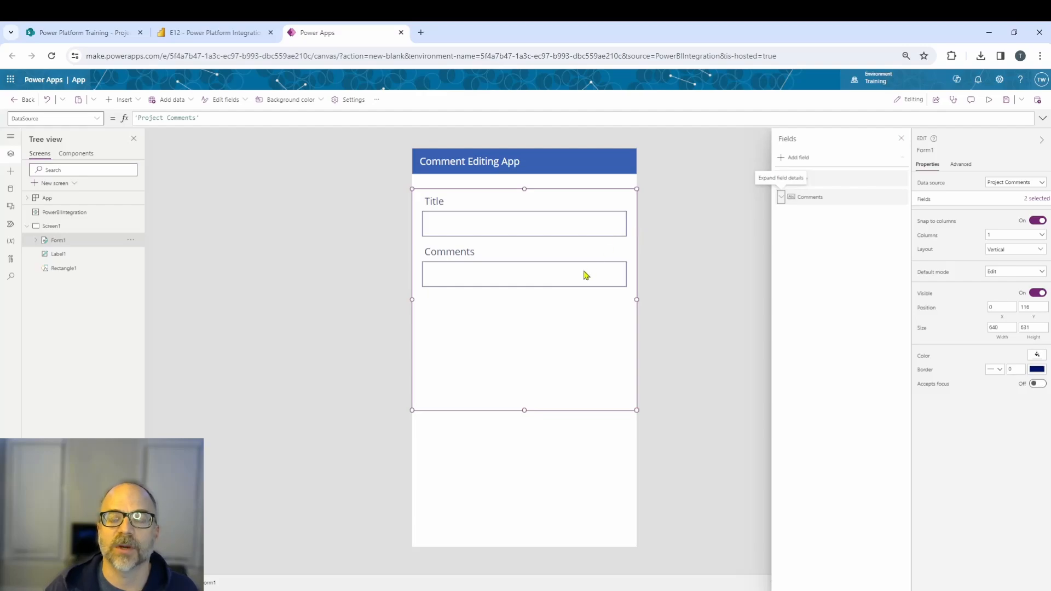
Unlock the Title card and change its label text to "Project ID".
click(390, 272)
click(435, 201)
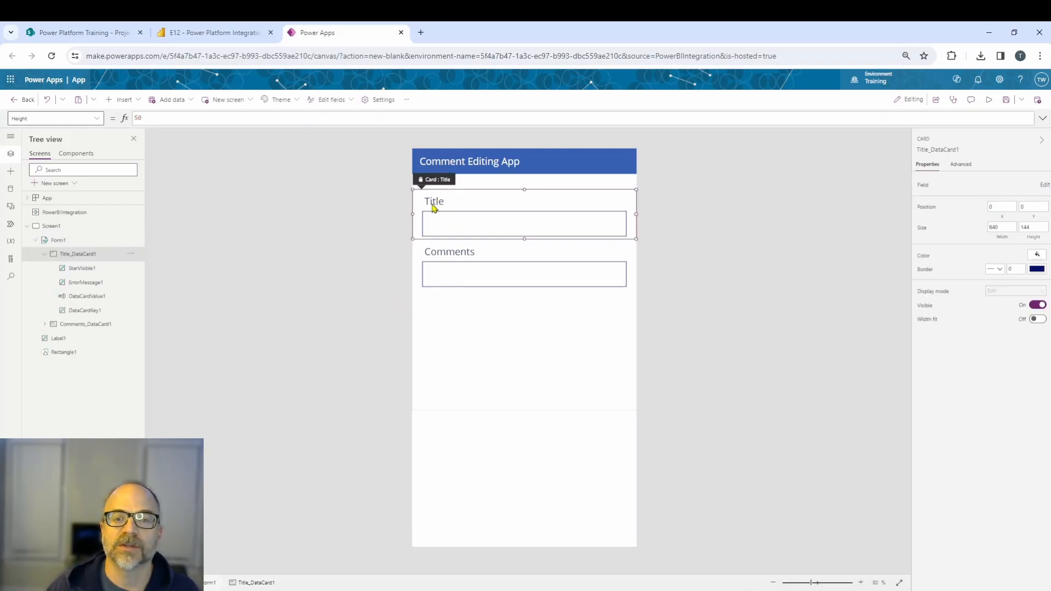
click(436, 201)
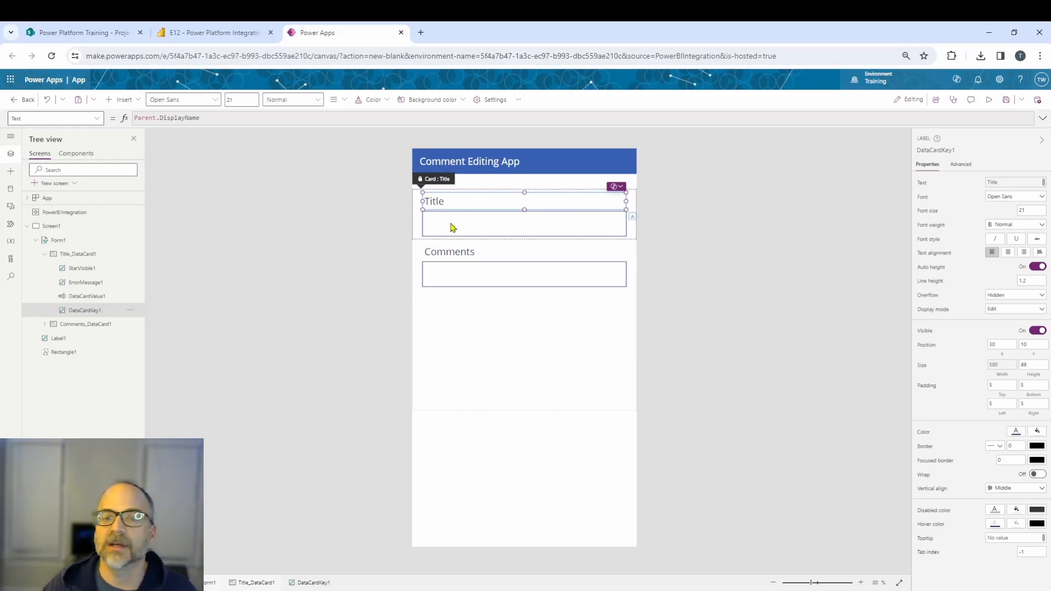
click(961, 165)
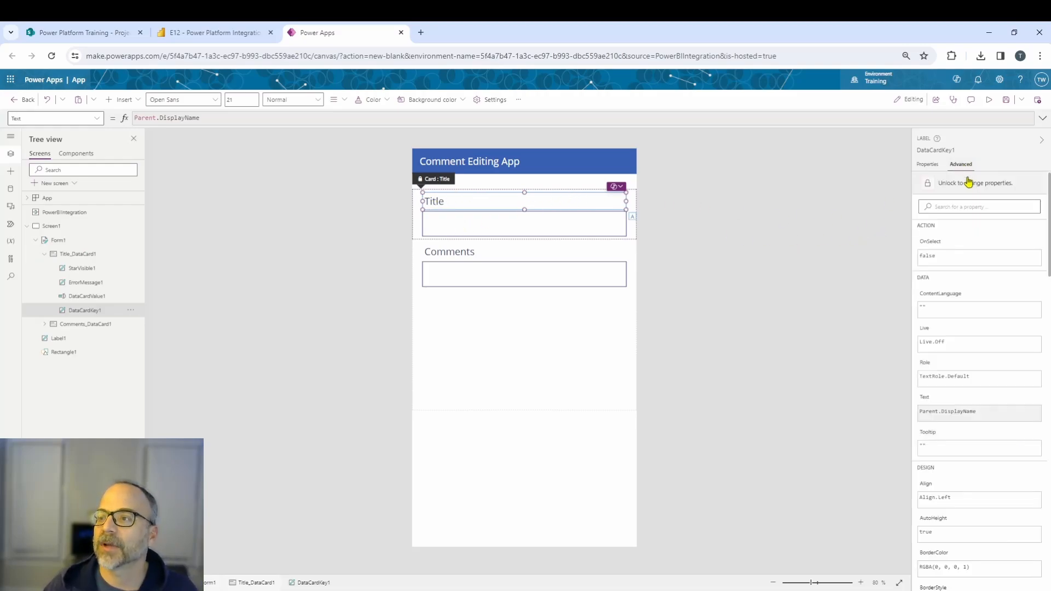
click(948, 184)
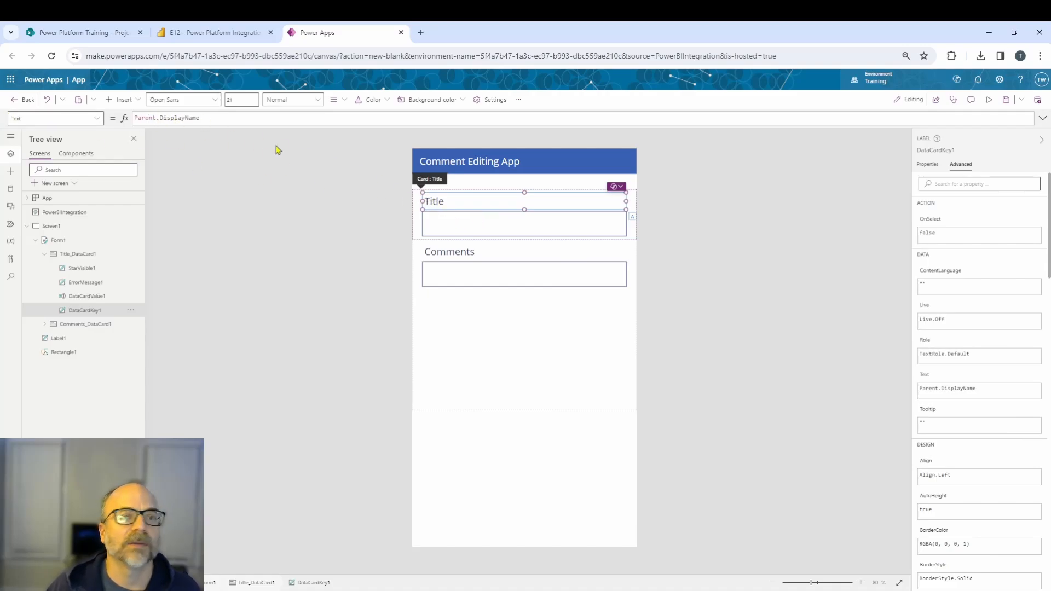
double_click(465, 208)
drag(198, 118, 111, 115)
text("Project ID)
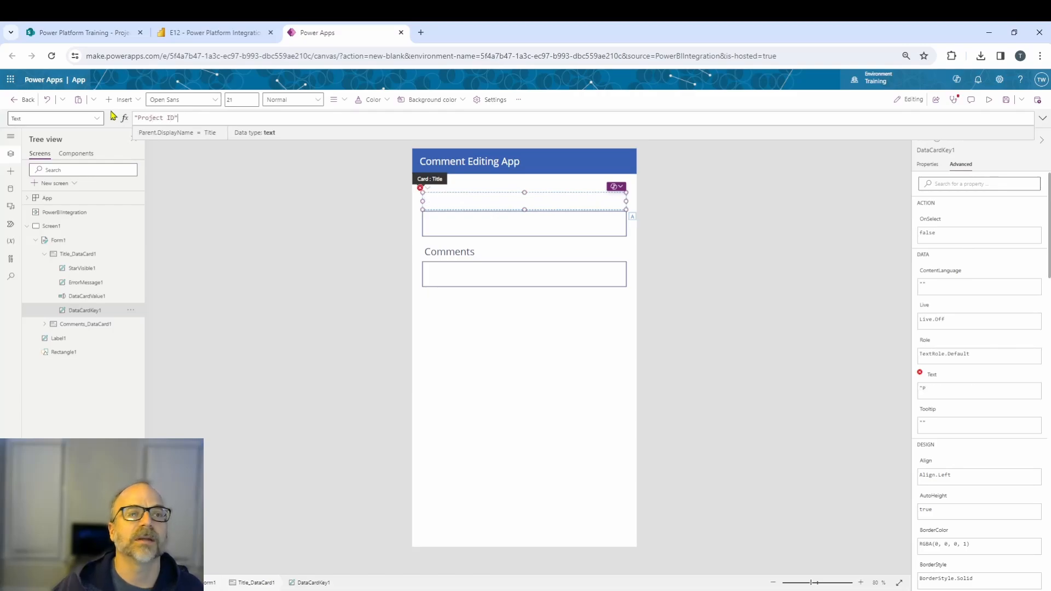
click(272, 237)
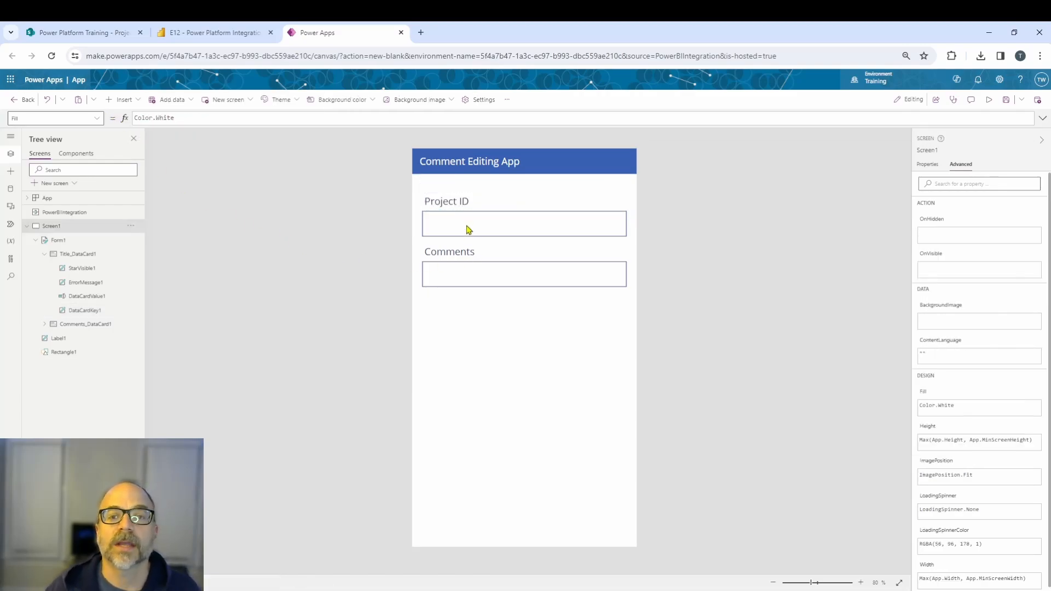
Set the Project ID text input's display mode to DisplayMode.View so it cannot be edited.
click(469, 226)
click(467, 222)
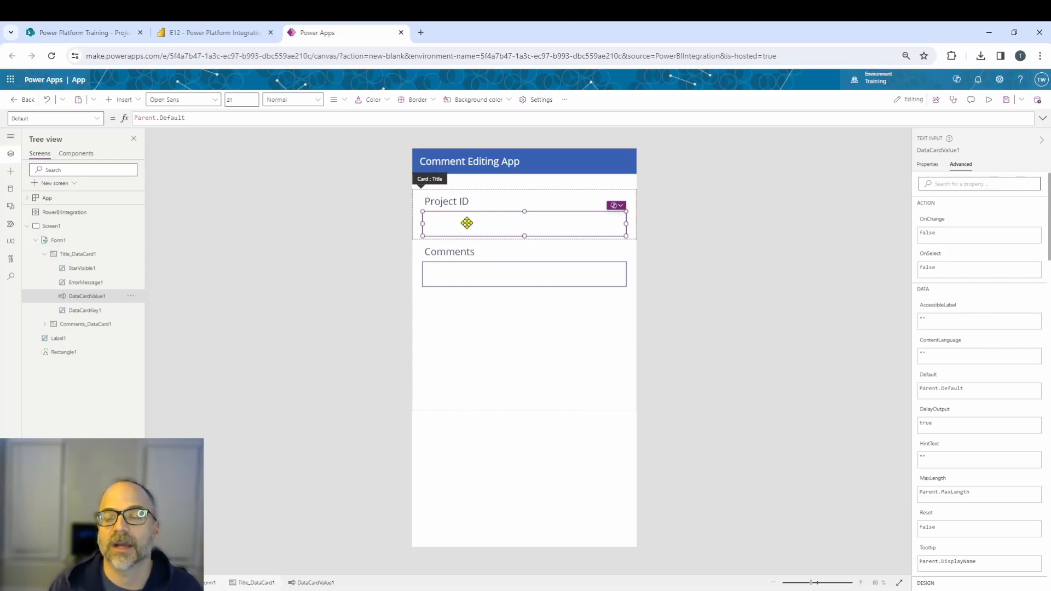
click(925, 164)
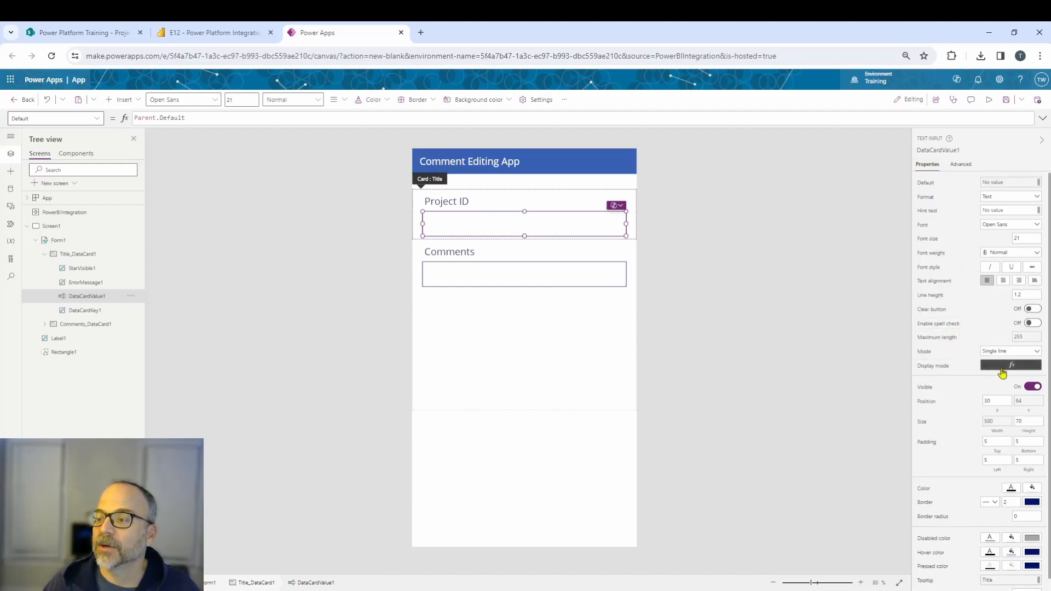
click(1001, 365)
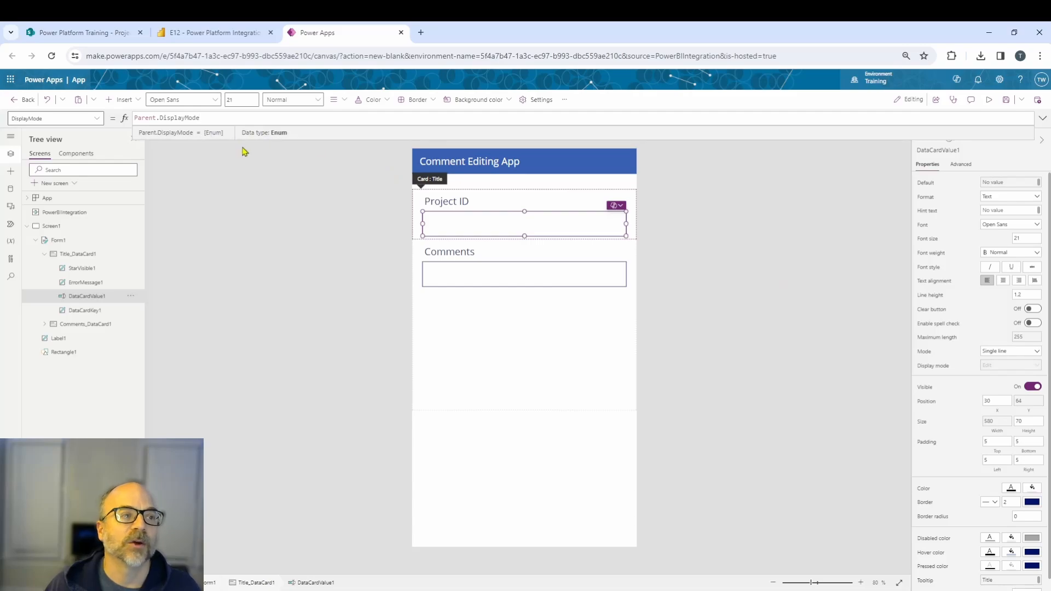
double_click(191, 118)
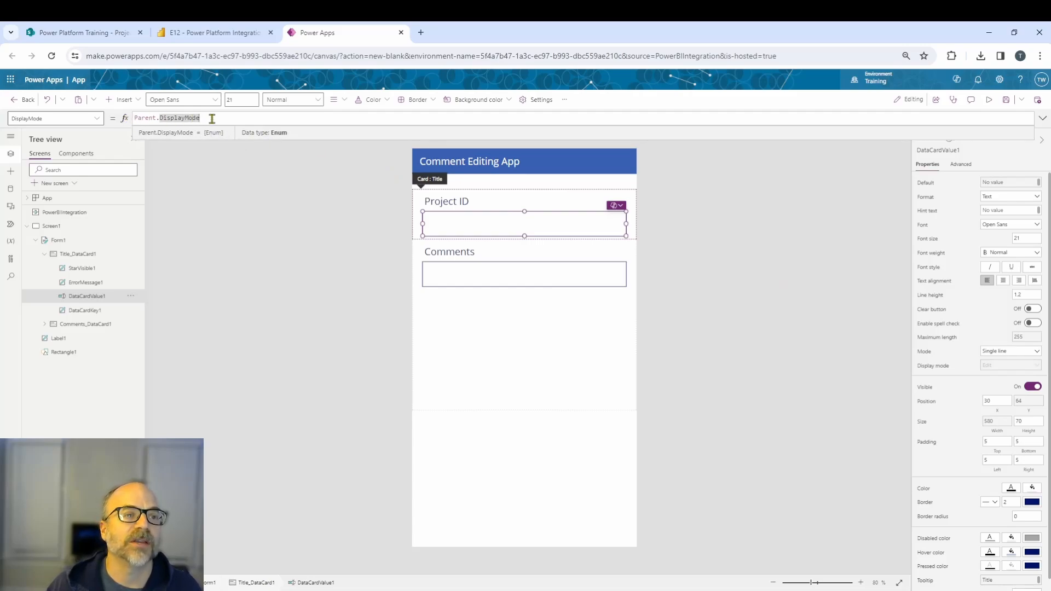
drag(212, 119, 121, 115)
text(display)
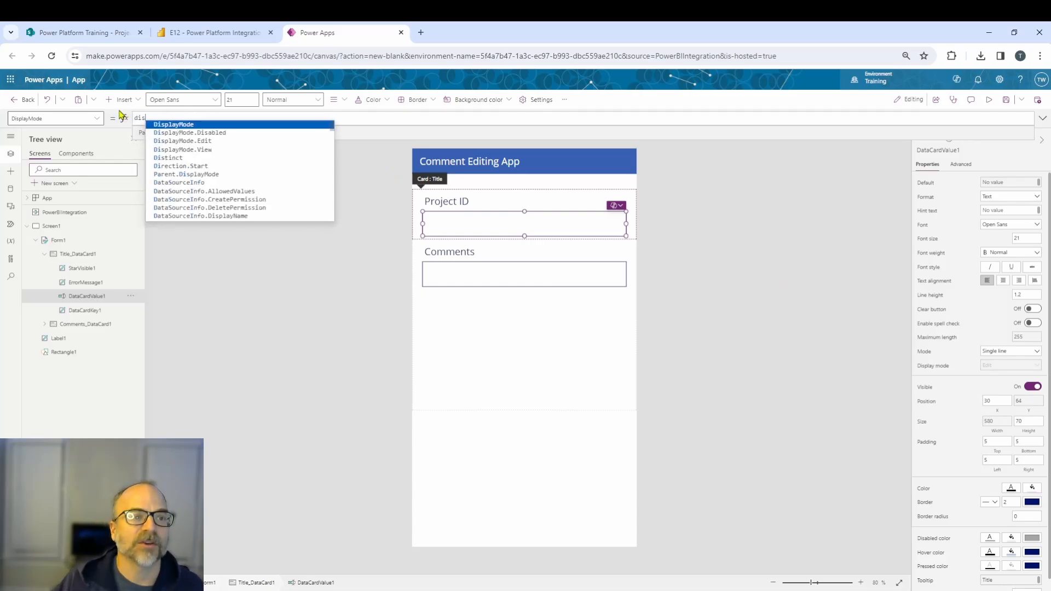
key(Down)
key(Down)
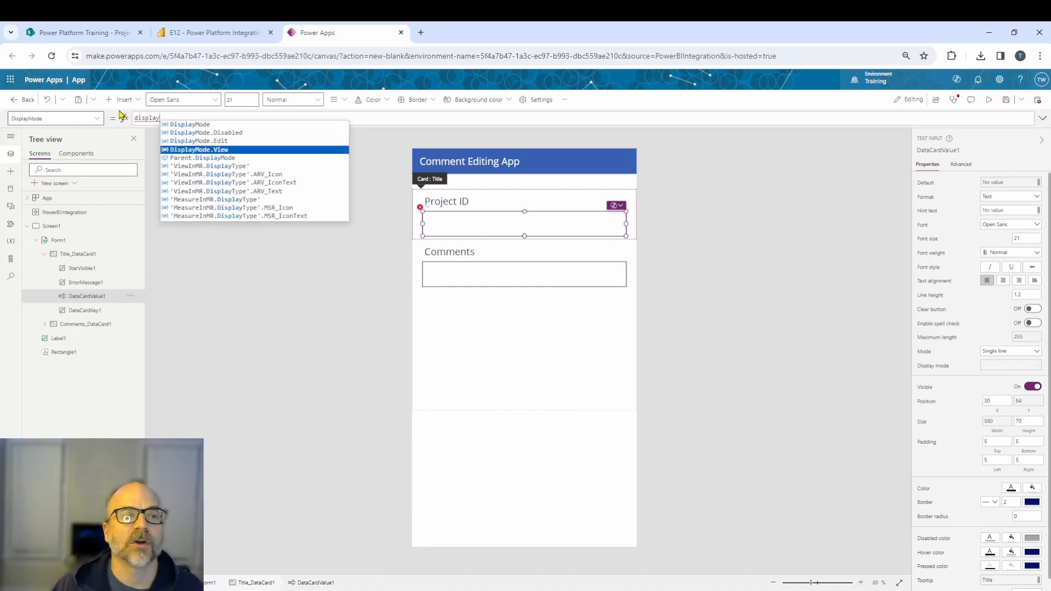
key(Tab)
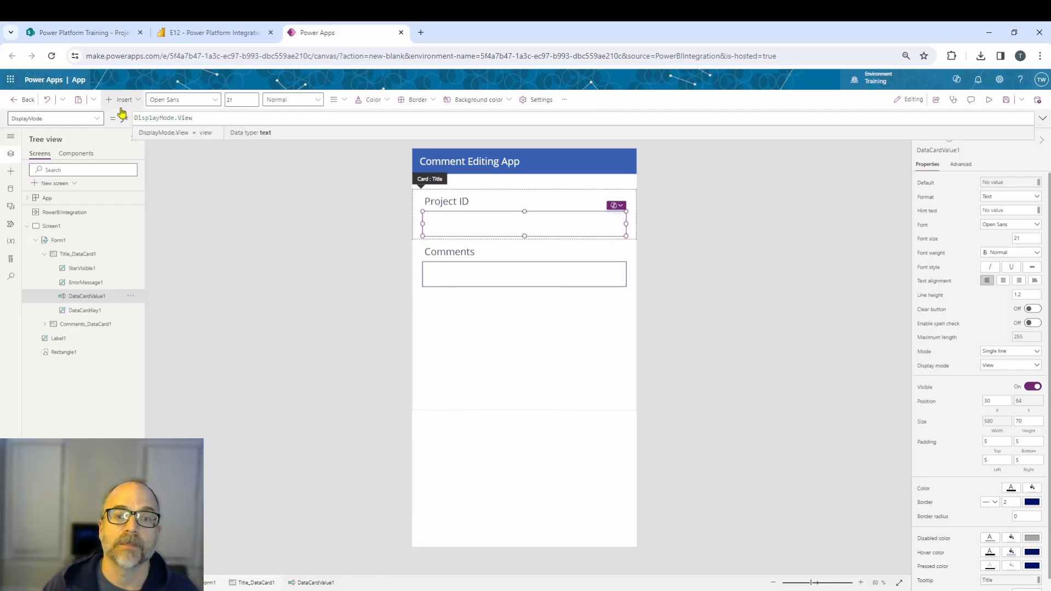
Enlarge the Comments text input downward and set its mode to Multiline.
click(520, 288)
drag(524, 287, 523, 372)
click(521, 279)
drag(523, 286, 525, 352)
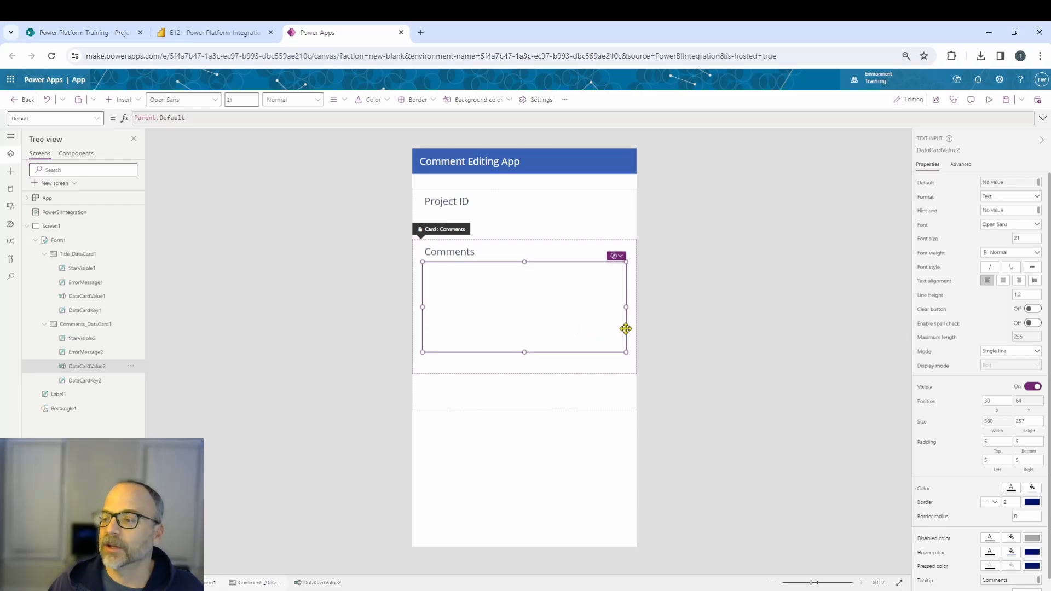
click(997, 352)
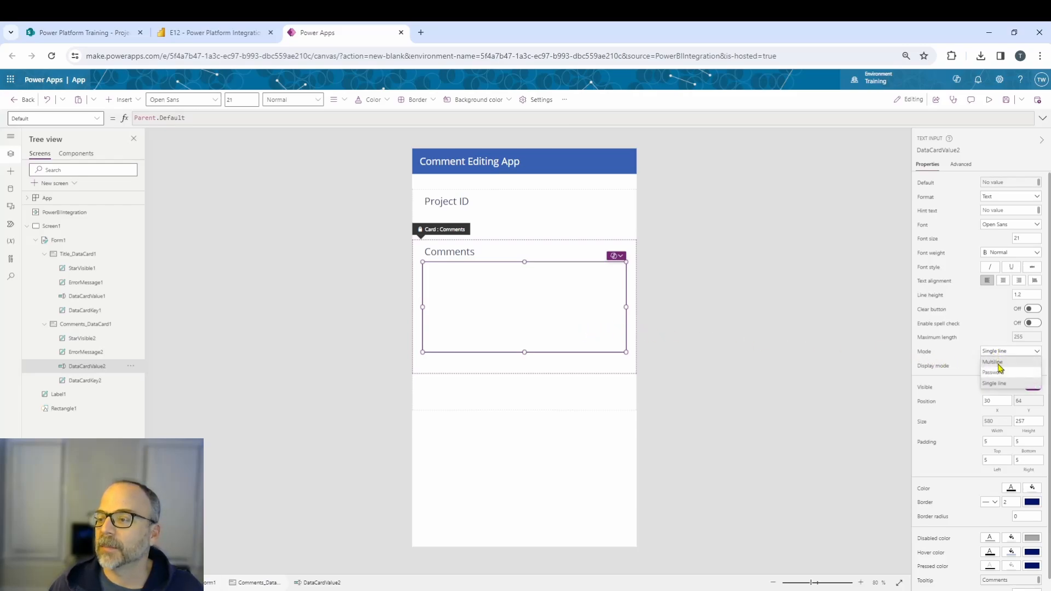
click(995, 362)
click(342, 312)
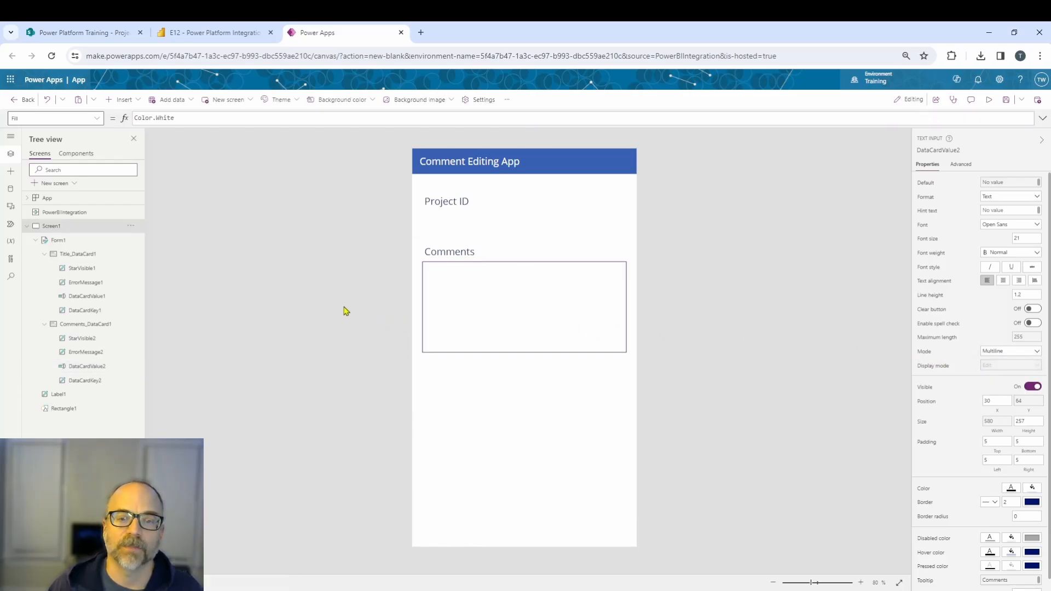
Insert a button and move it below the Comments box.
click(130, 99)
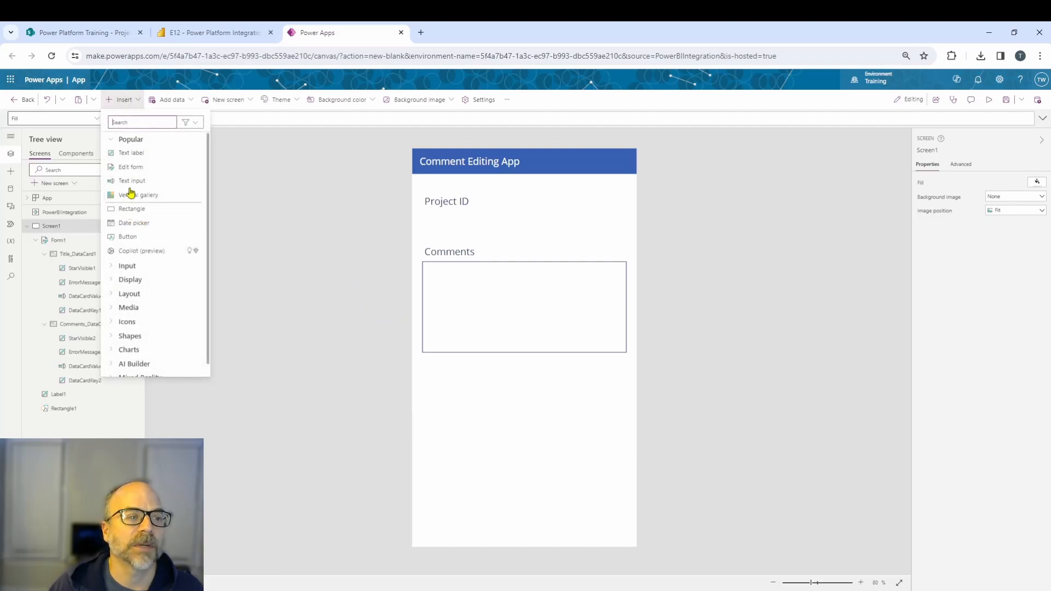
click(127, 236)
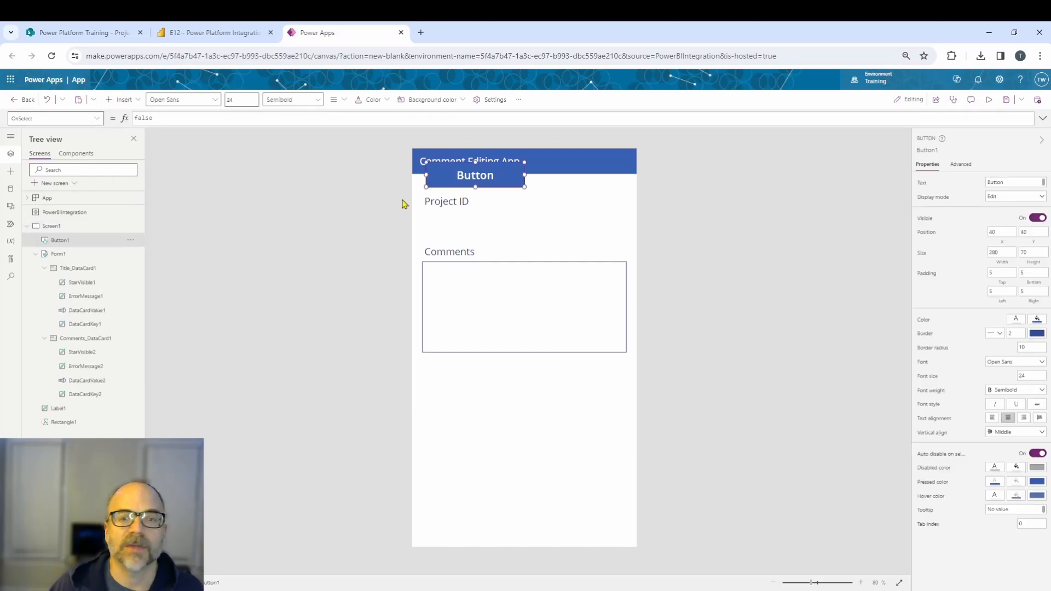
drag(476, 181, 524, 414)
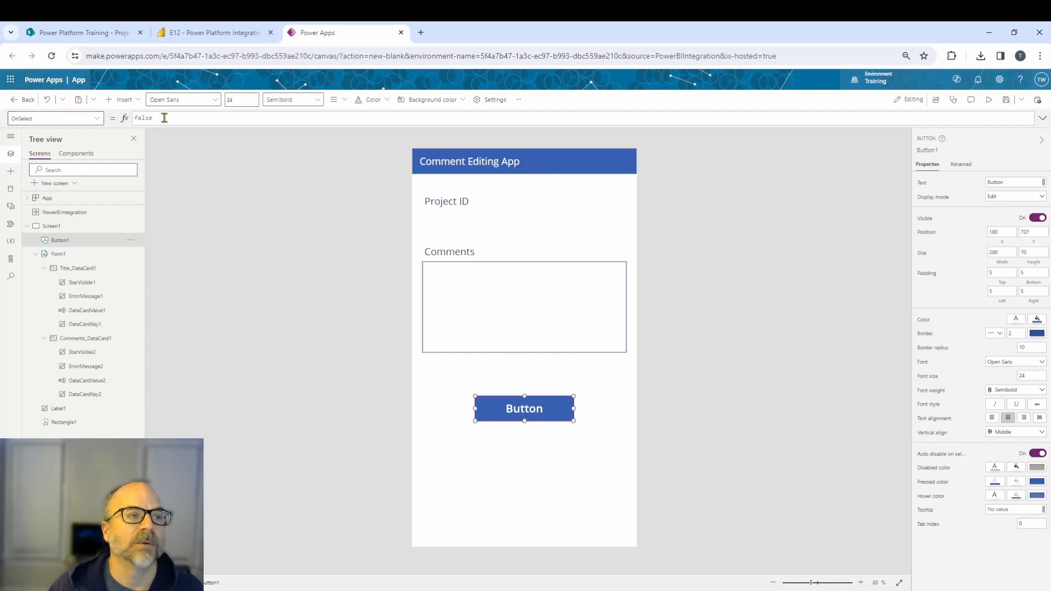
Set the button's OnSelect formula to SubmitForm(Form1).
drag(165, 117, 133, 117)
text(submit)
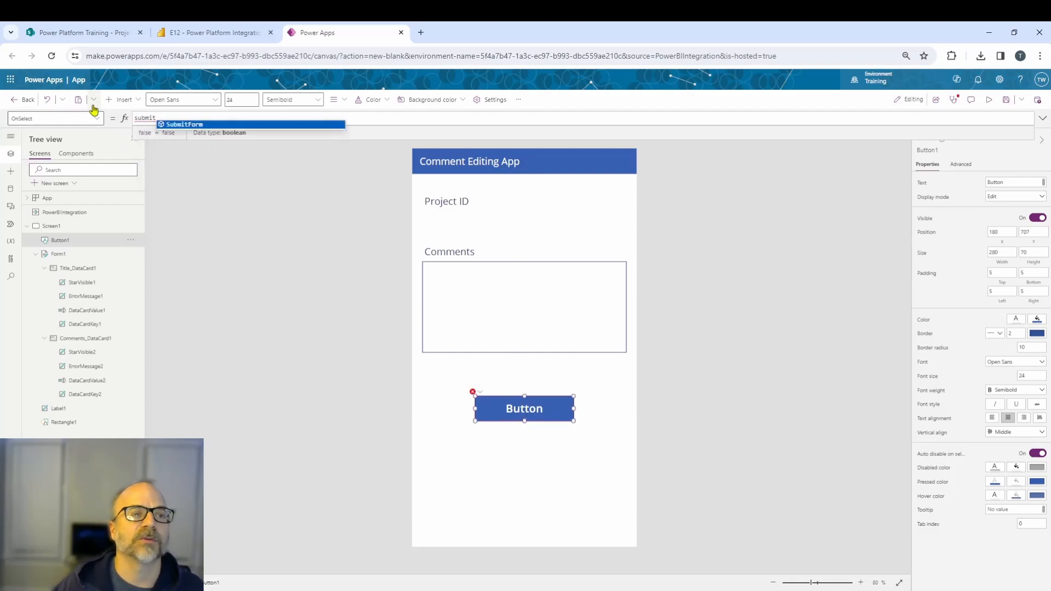
click(176, 126)
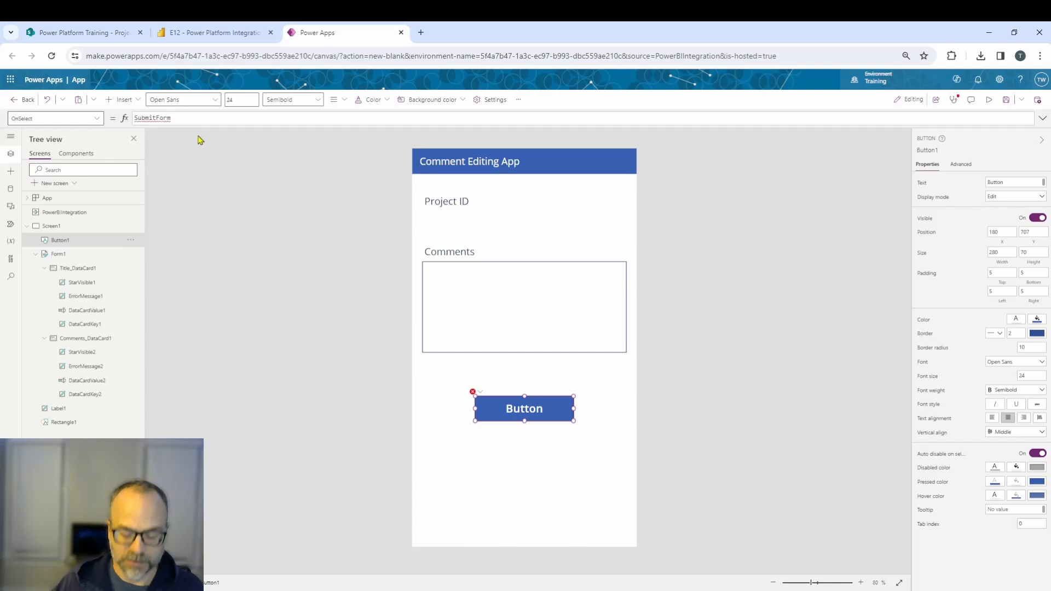
click(196, 125)
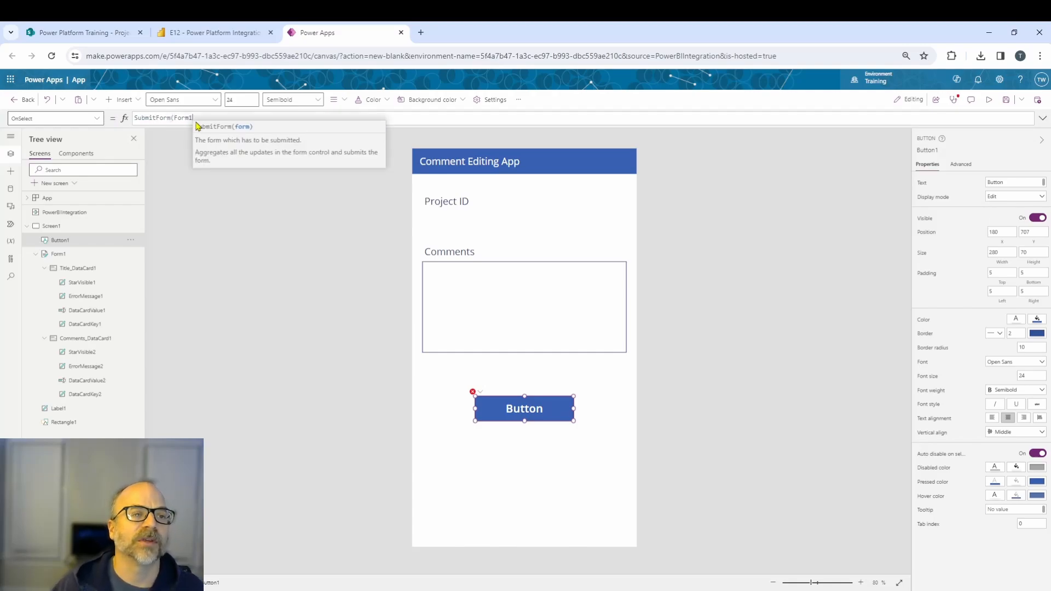
text())
click(275, 216)
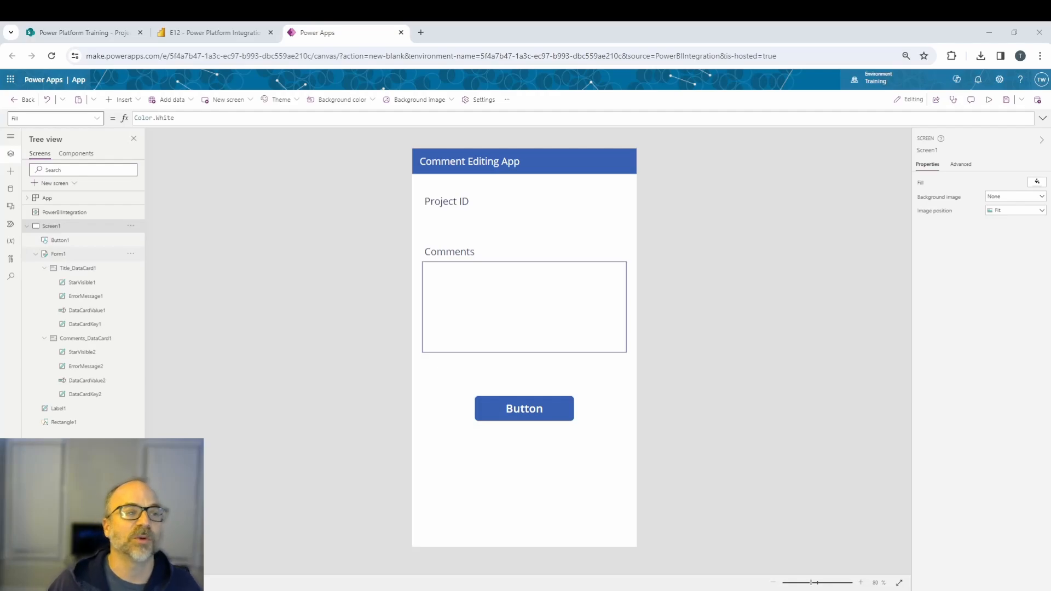
click(59, 254)
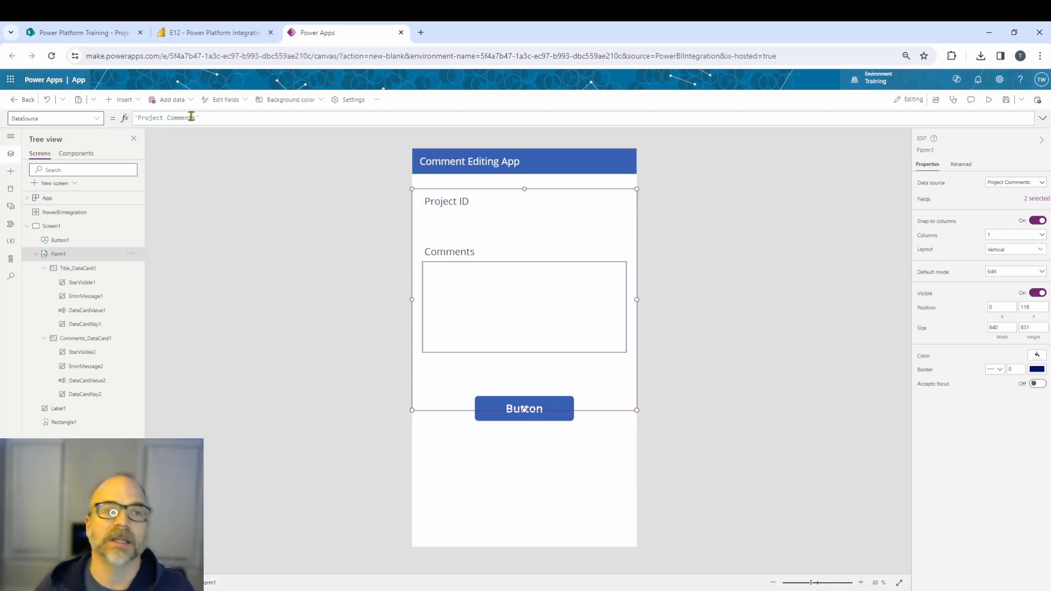
click(98, 120)
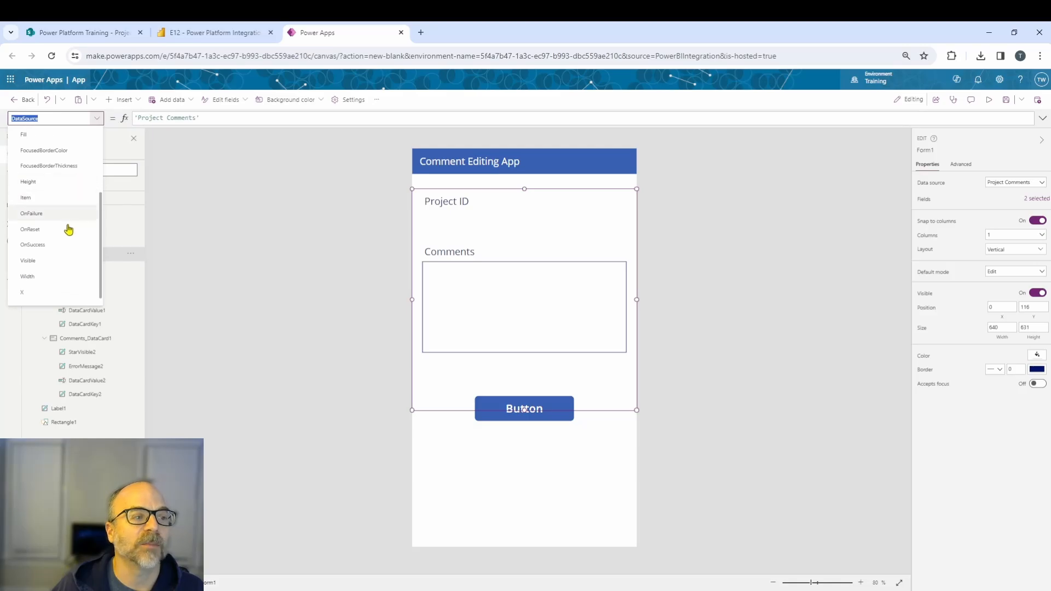
scroll(58, 245, up, 1)
click(40, 254)
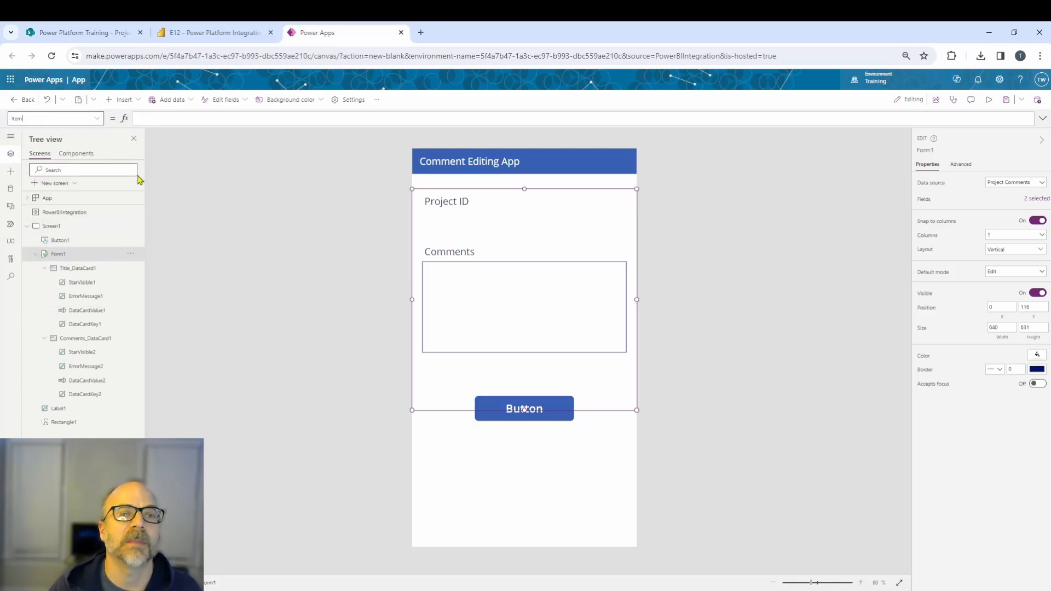
click(106, 32)
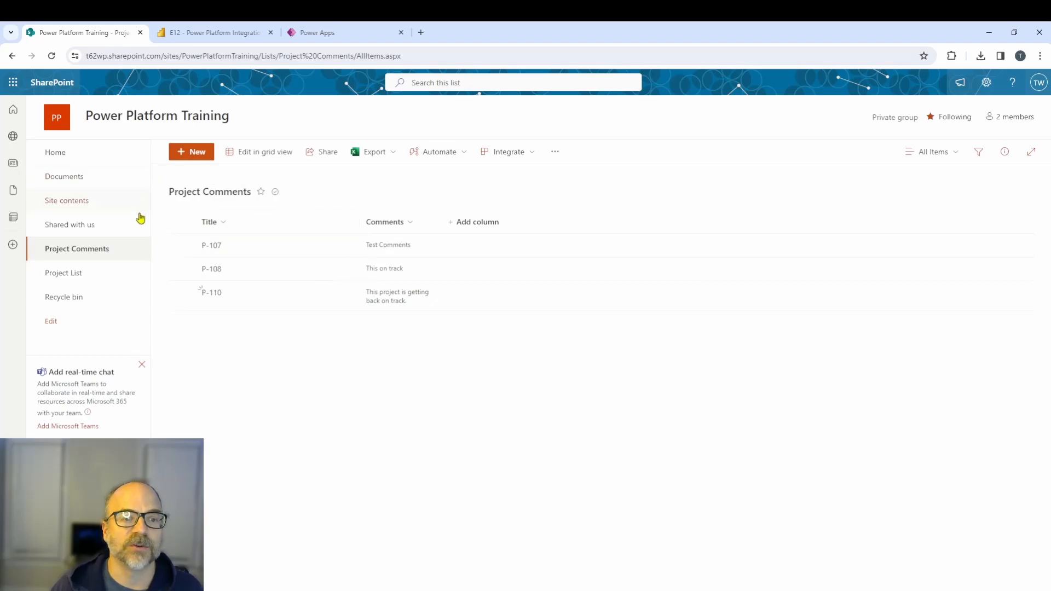
click(304, 34)
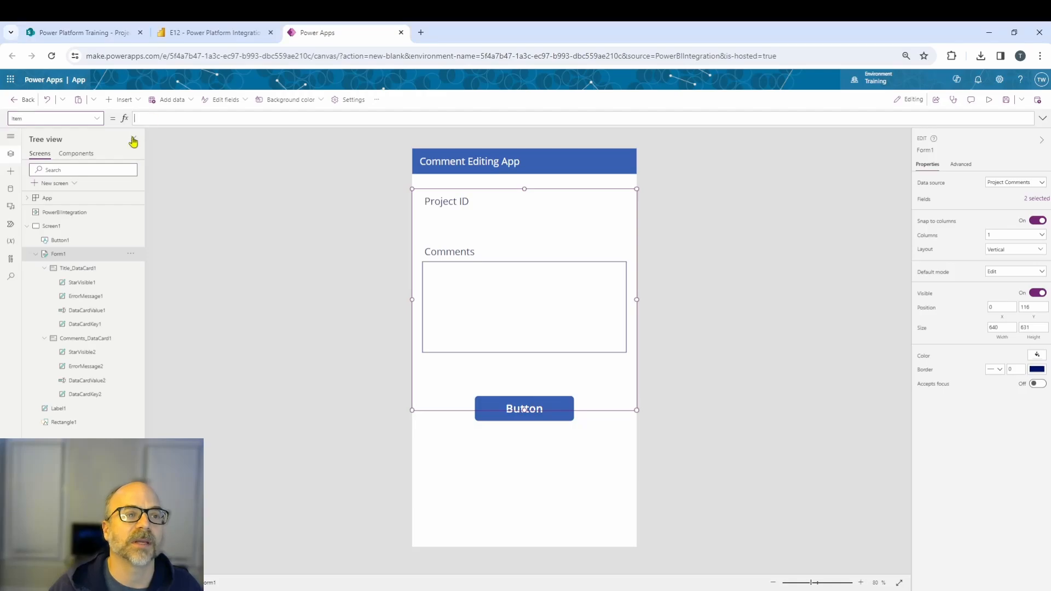
text(LookUp('Project Comments', Title=First([@PowerBIIntegration].Data).'Project ID'))
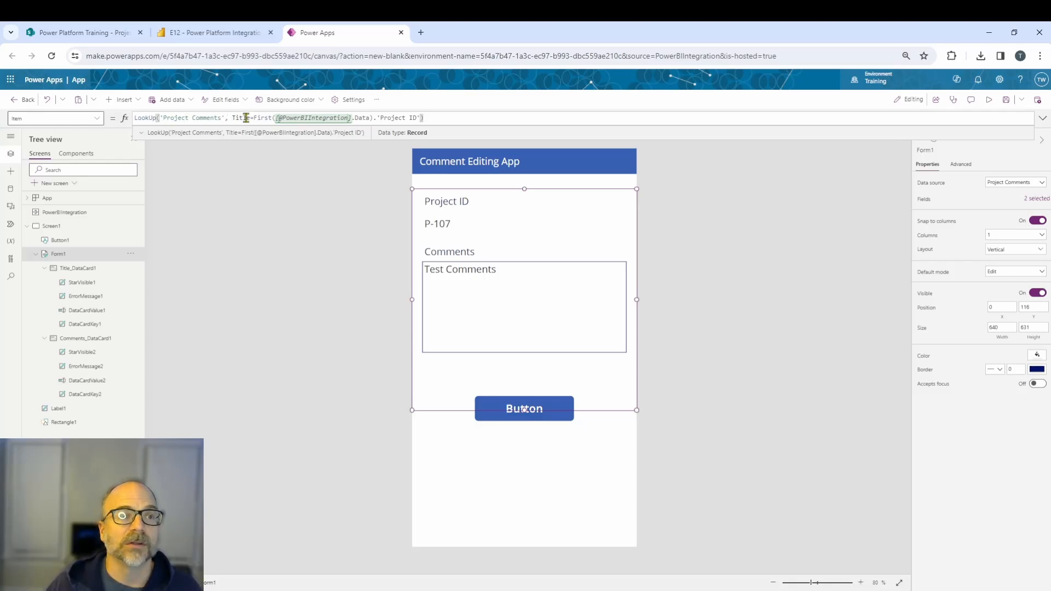
Examine the PowerBIIntegration data in the Item formula and compare it with the SharePoint list and Power BI report.
click(116, 34)
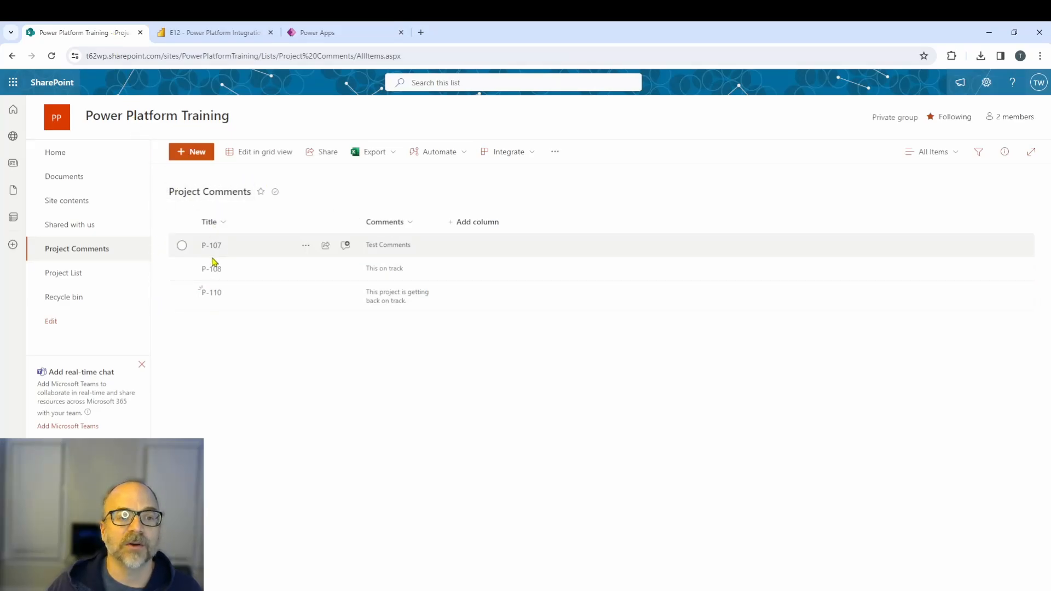
click(317, 33)
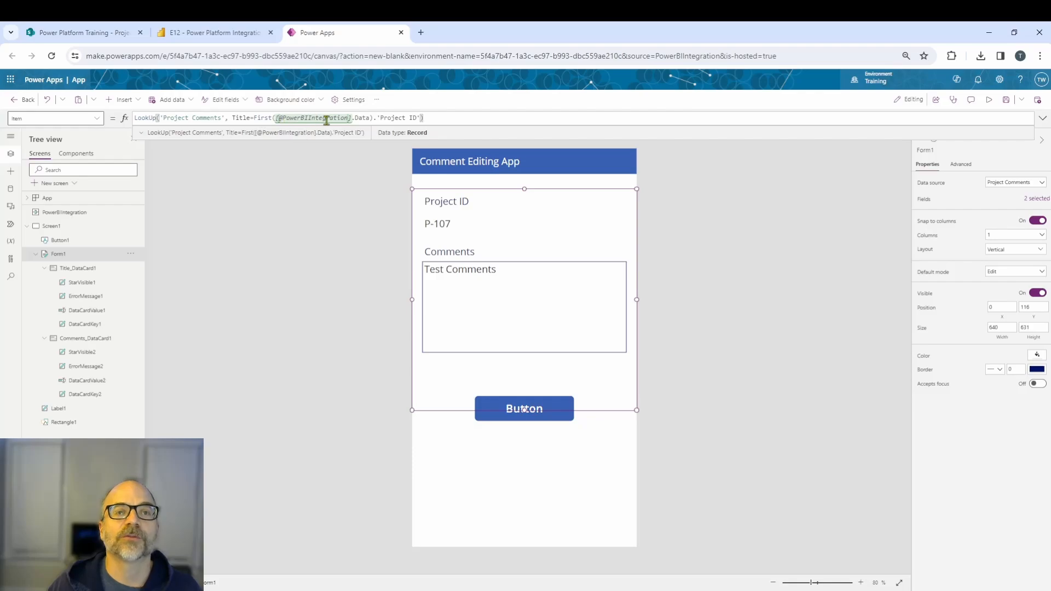
click(358, 119)
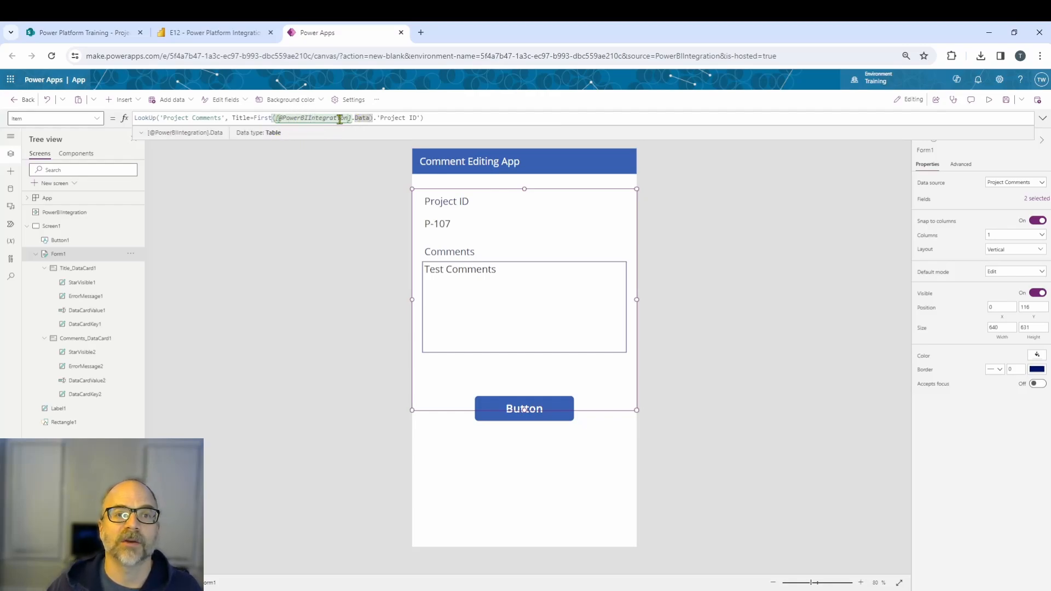
click(141, 133)
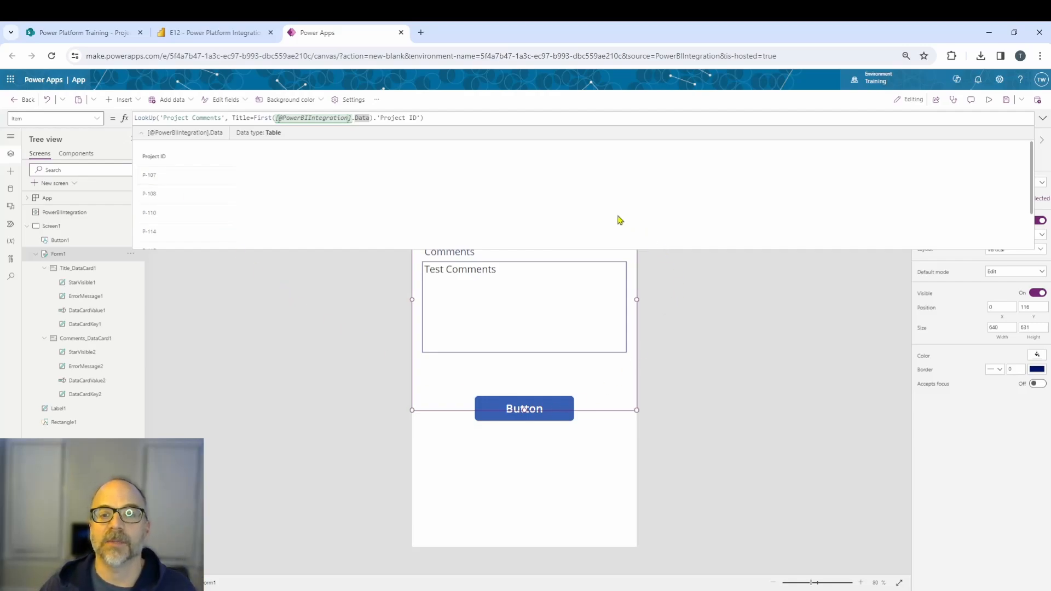
click(356, 368)
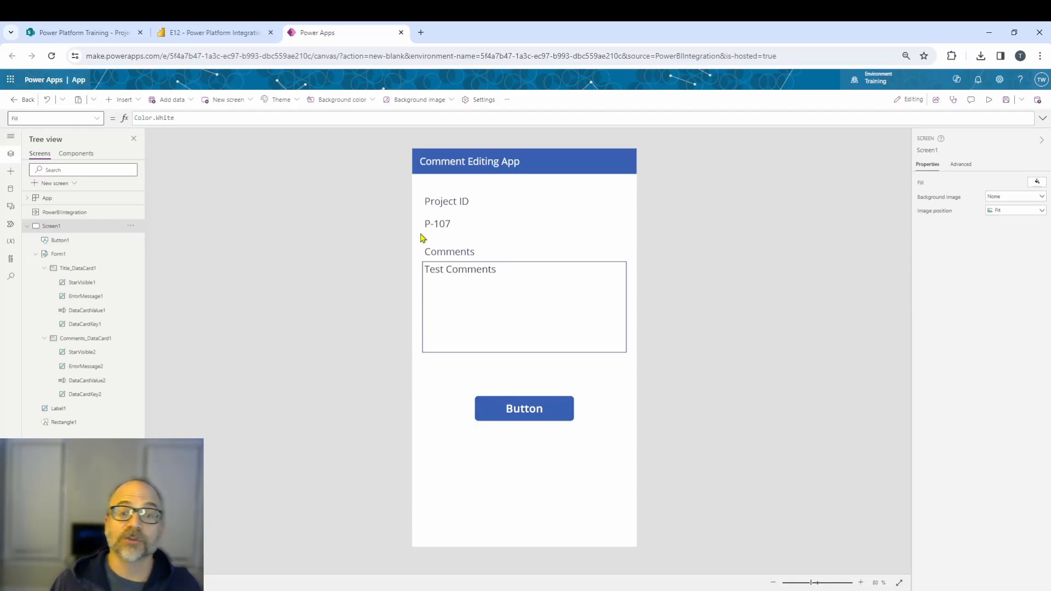
click(88, 33)
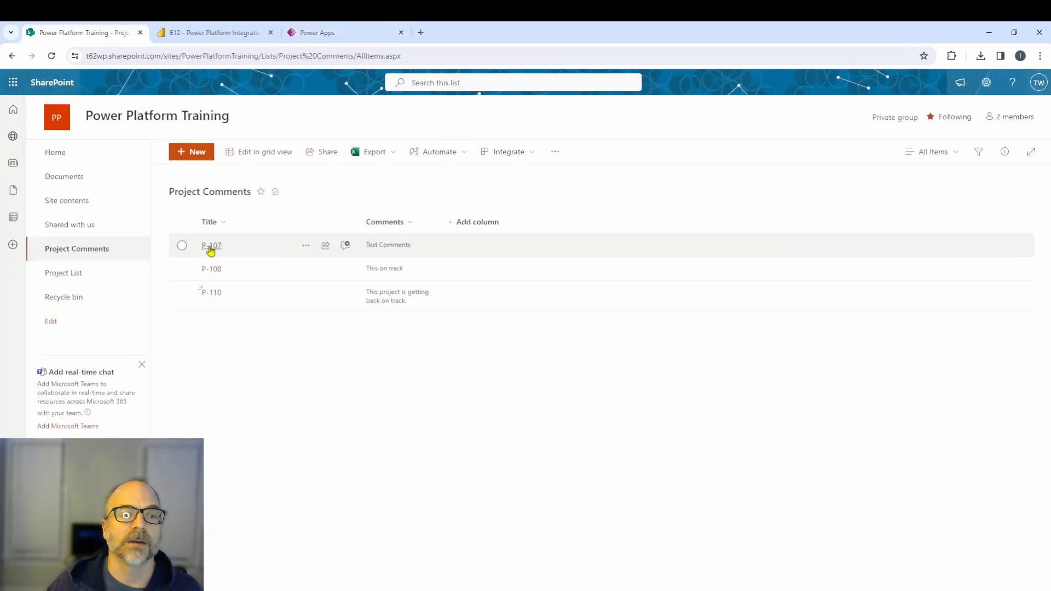
click(305, 34)
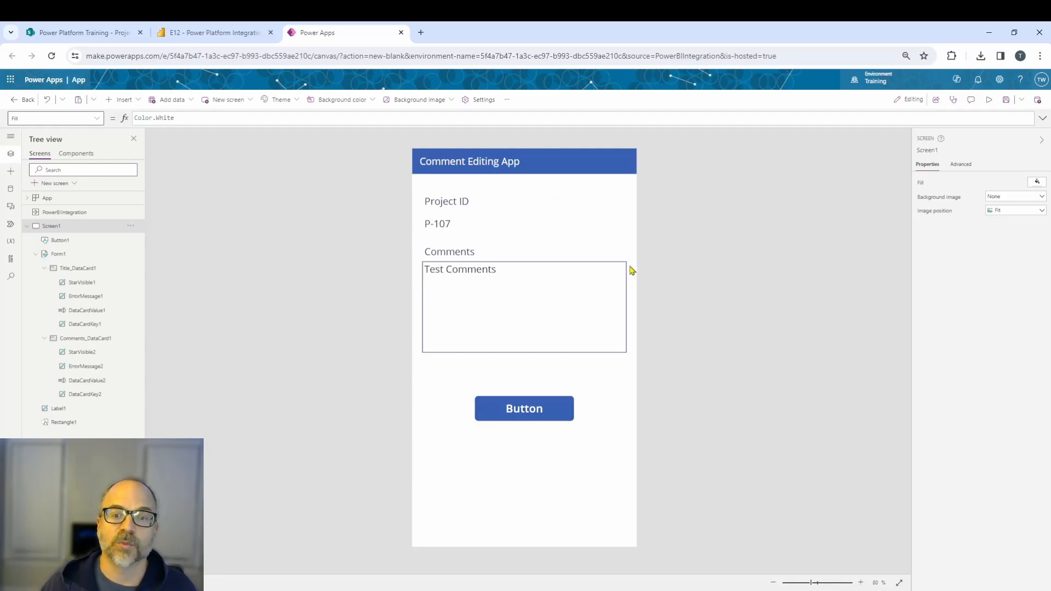
click(204, 34)
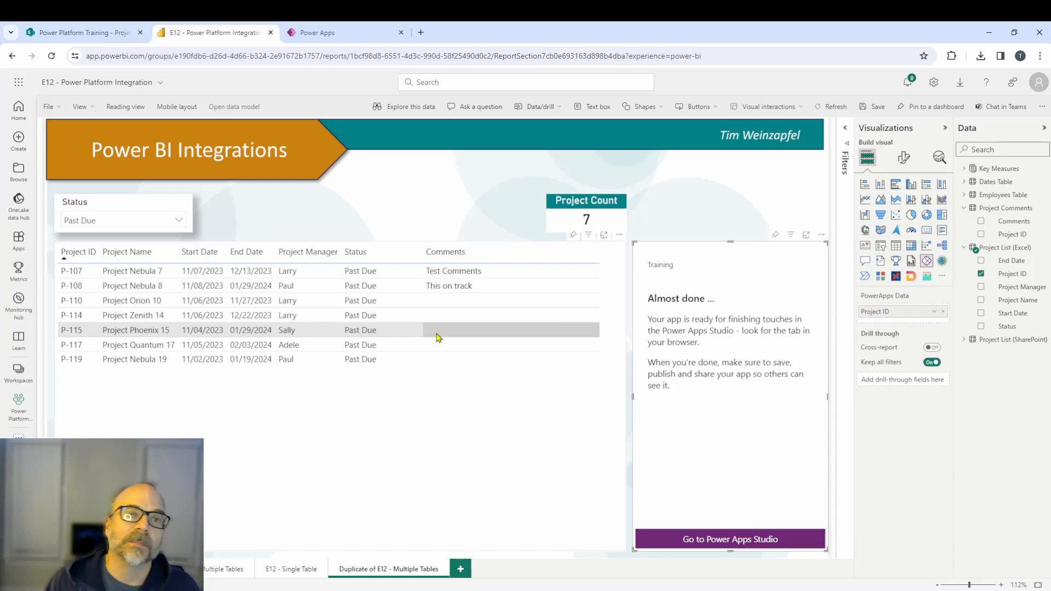
click(368, 33)
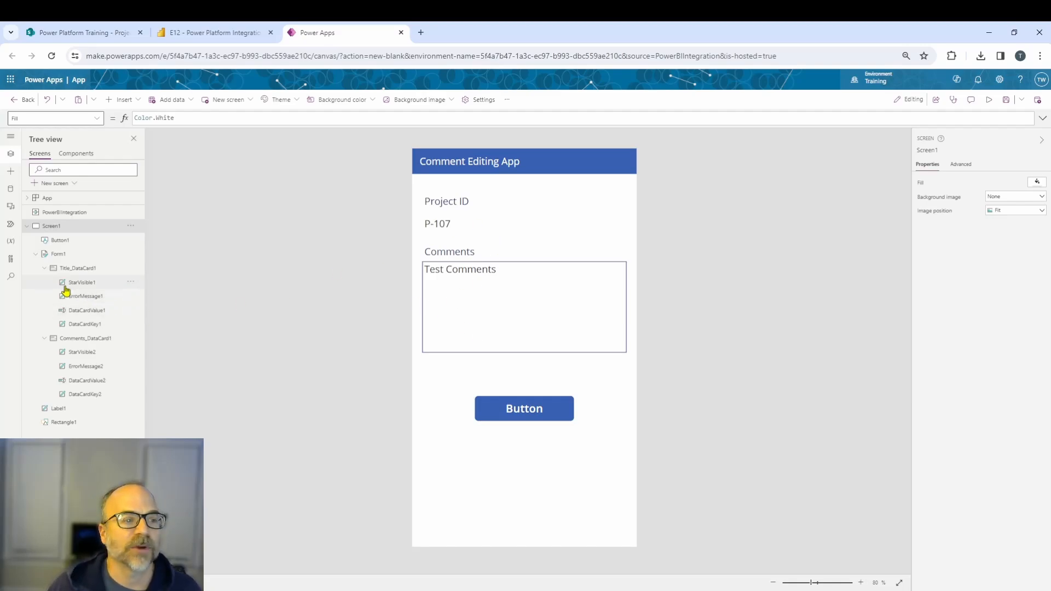
Set the form's DefaultMode to If(CountRows(Filter('Project Comments', Title = First(PowerBIIntegration.Data).'Project ID')) = 1, FormMode.Edit, FormMode.New).
click(57, 253)
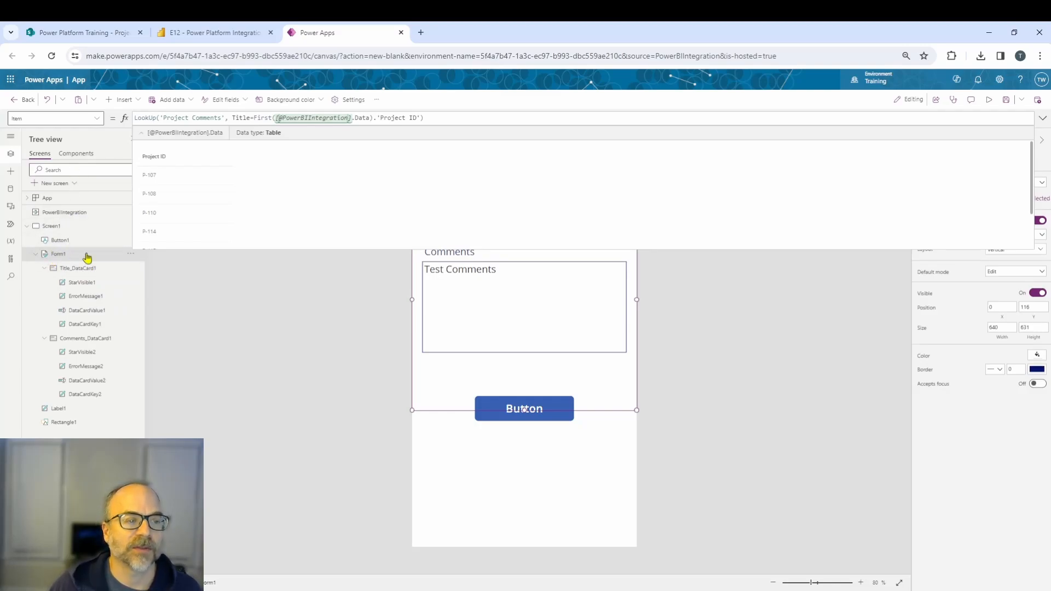
click(97, 118)
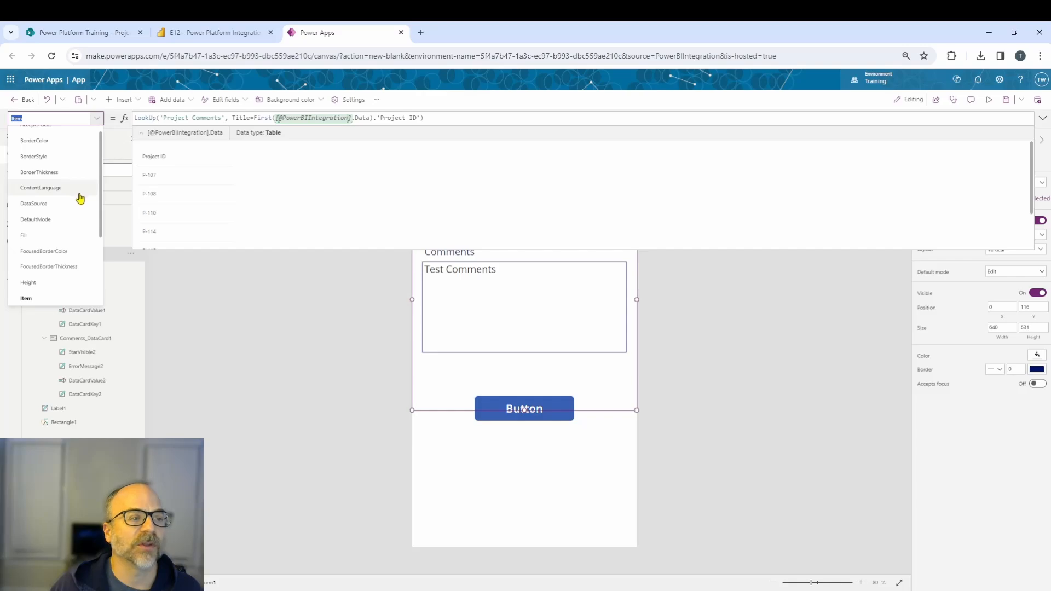
click(36, 219)
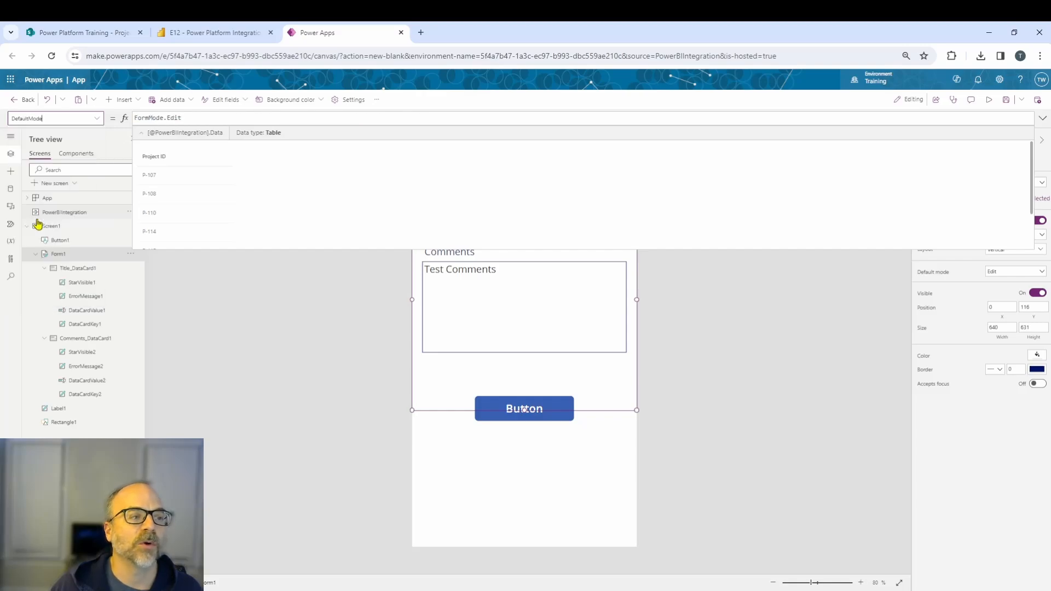
click(195, 245)
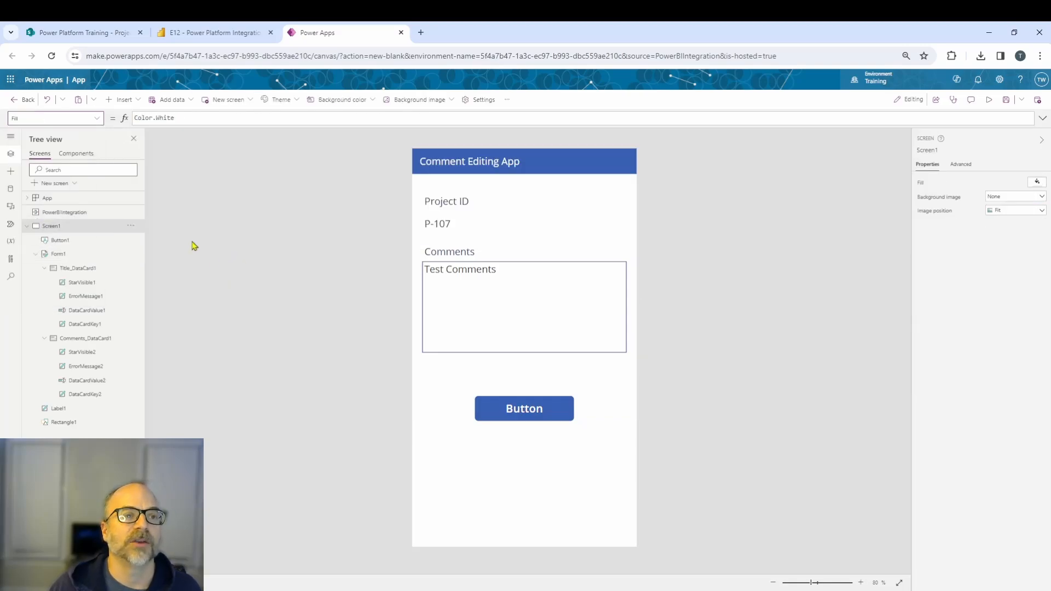
click(59, 254)
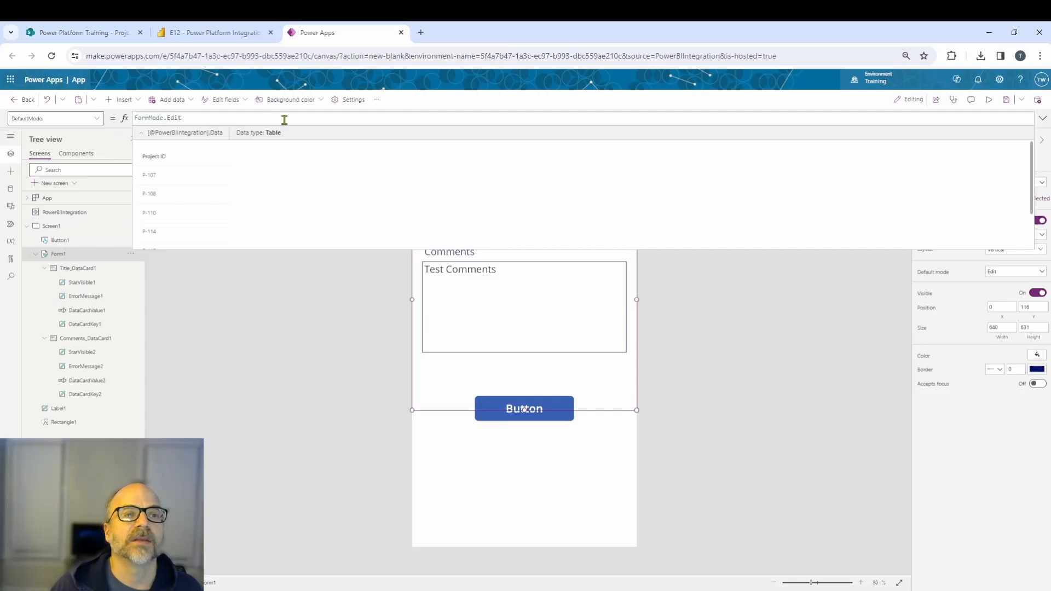
click(371, 134)
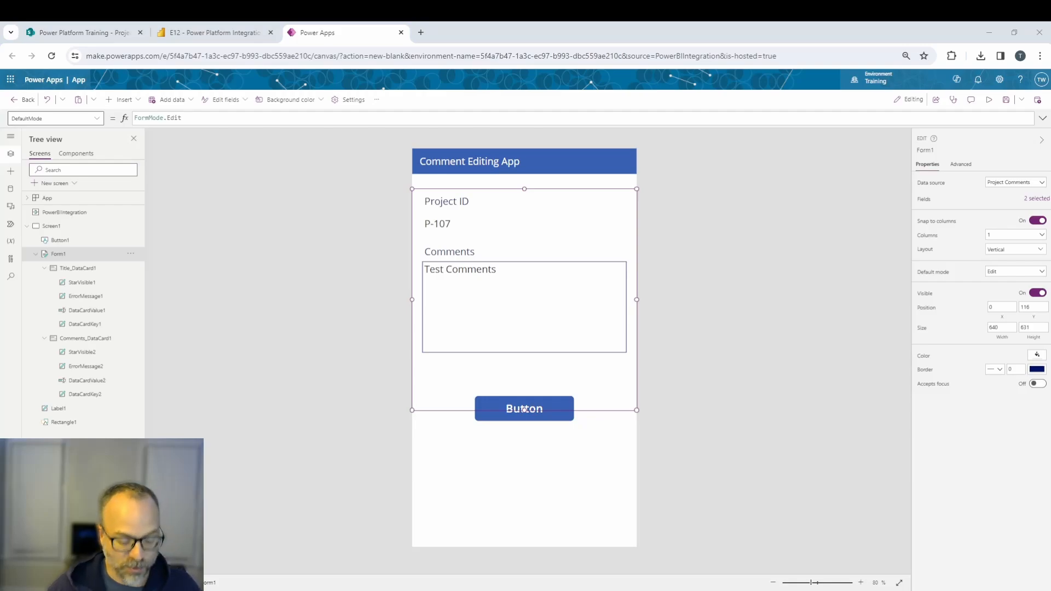
key(ctrl+a)
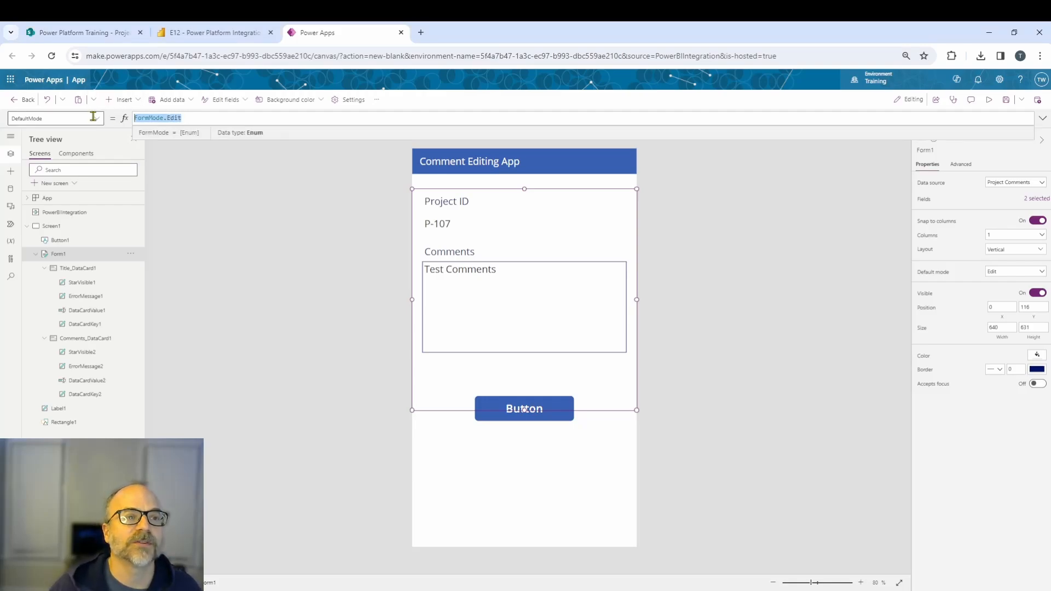
text(If(CountRows(Filter('Project Comments', Title = First(PowerBIIntegration.Data).'Project ID')) = 1, FormMode.Edit, FormMode.New))
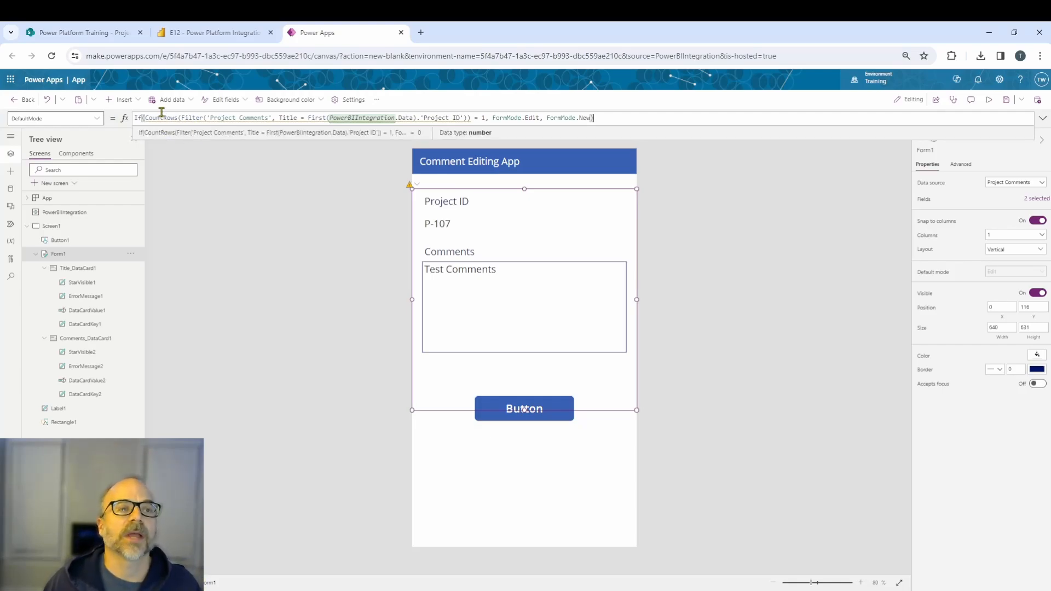
Compare the PowerBIIntegration data in the DefaultMode formula with the SharePoint Project Comments list and the Power BI report.
mouse_move(159, 118)
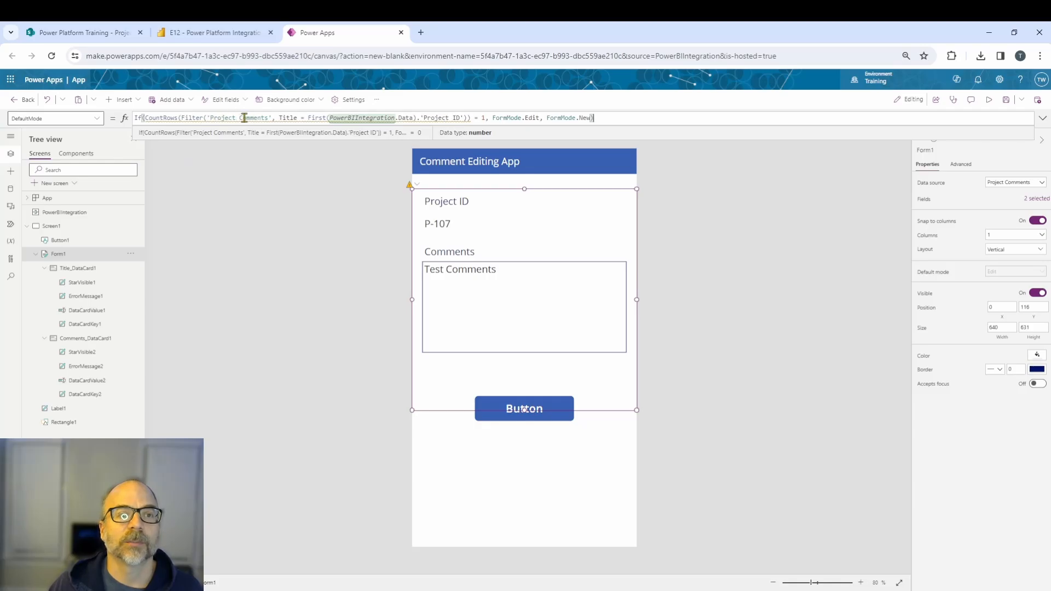
click(101, 32)
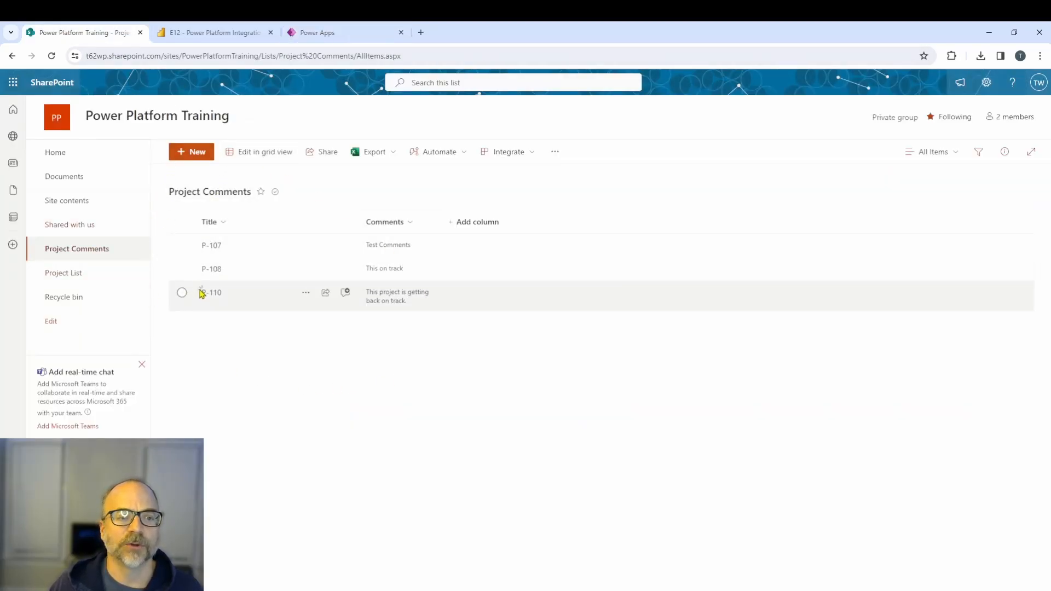
click(310, 35)
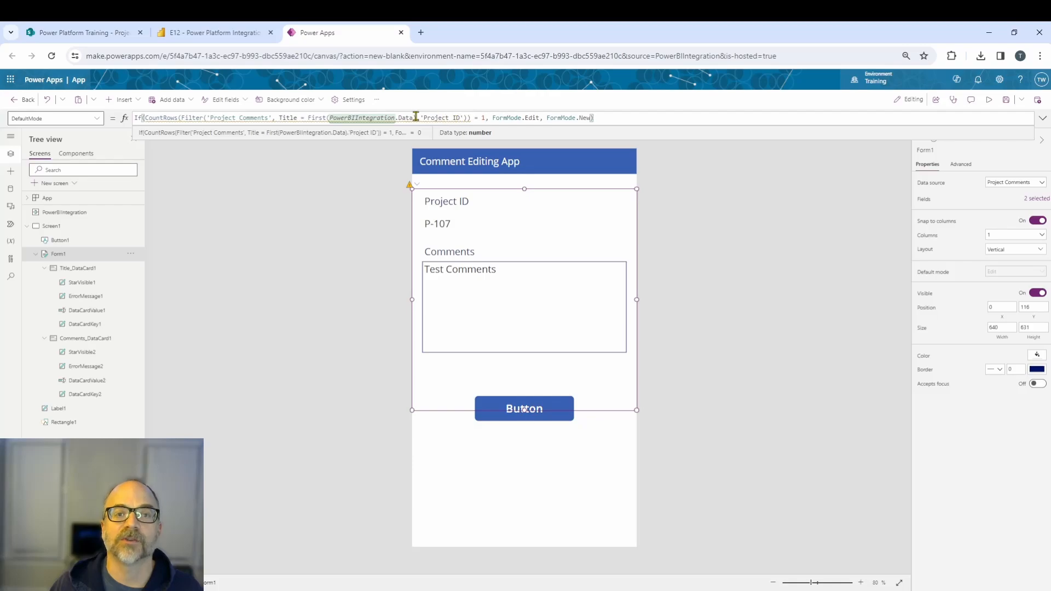
mouse_move(371, 117)
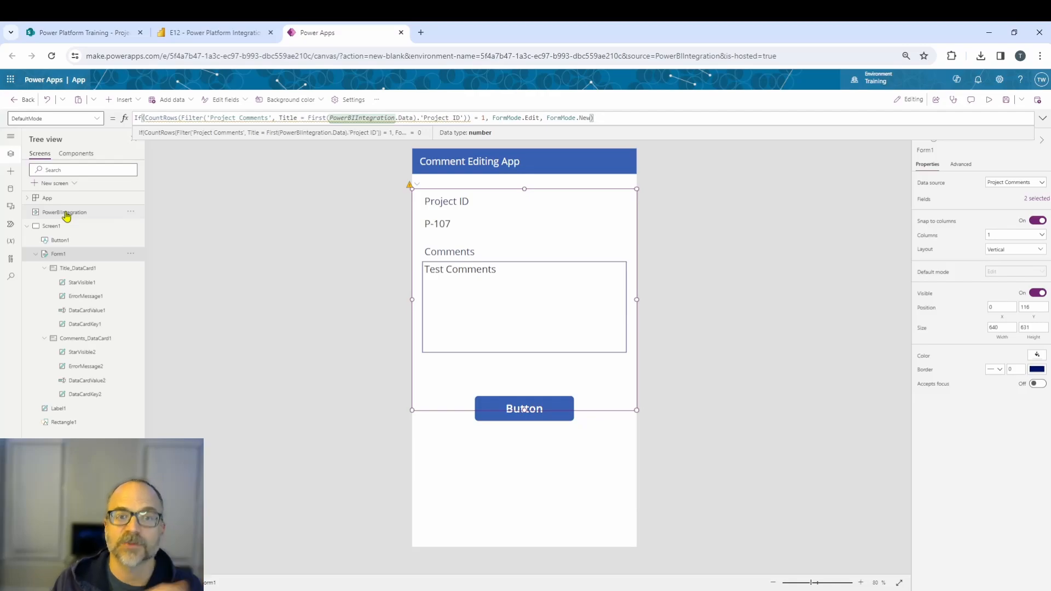
click(406, 117)
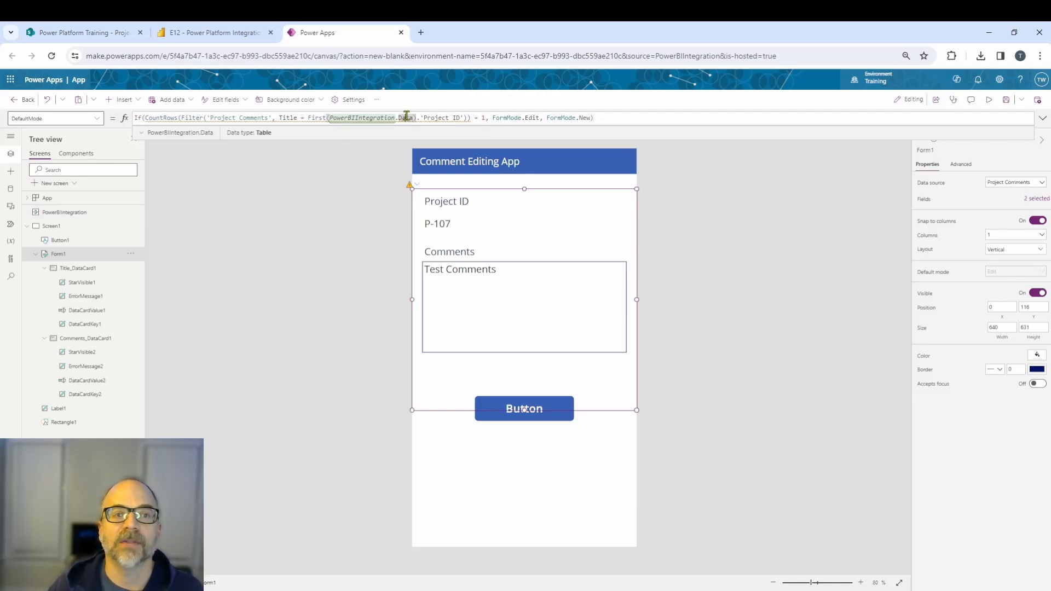
click(145, 137)
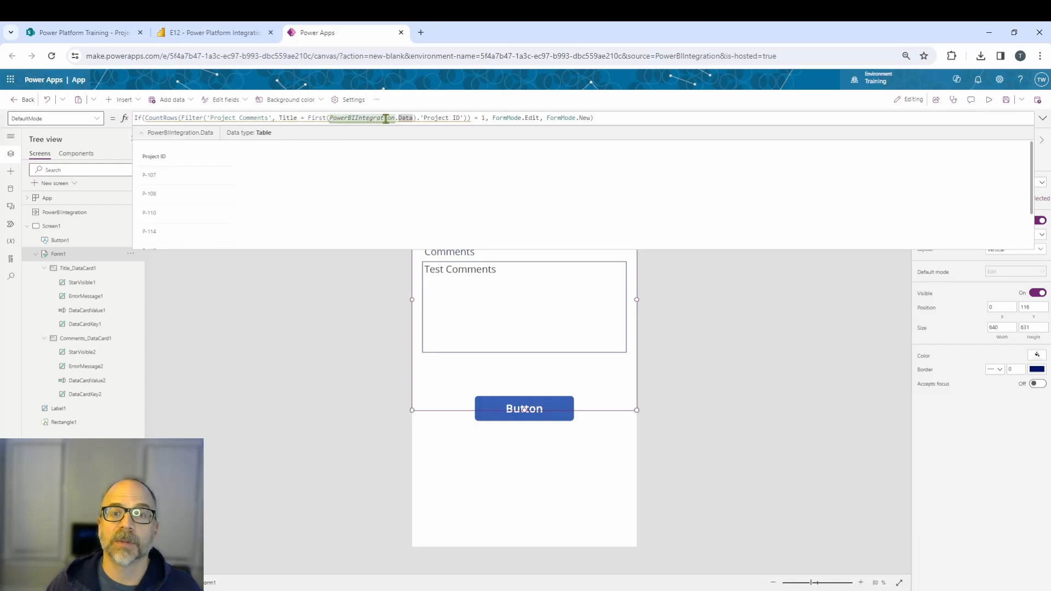
mouse_move(414, 118)
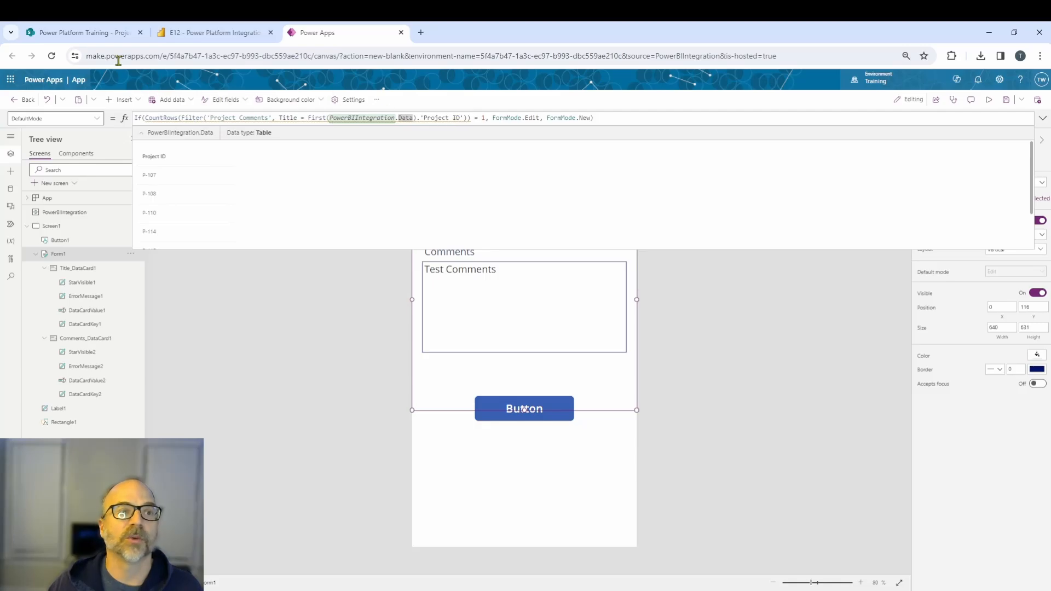
click(97, 33)
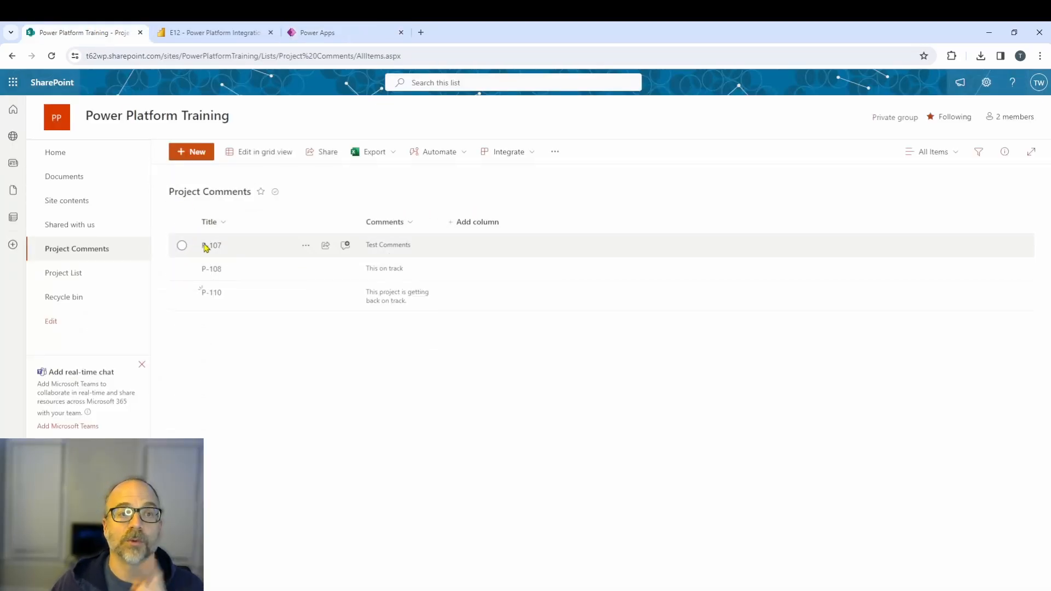
click(312, 34)
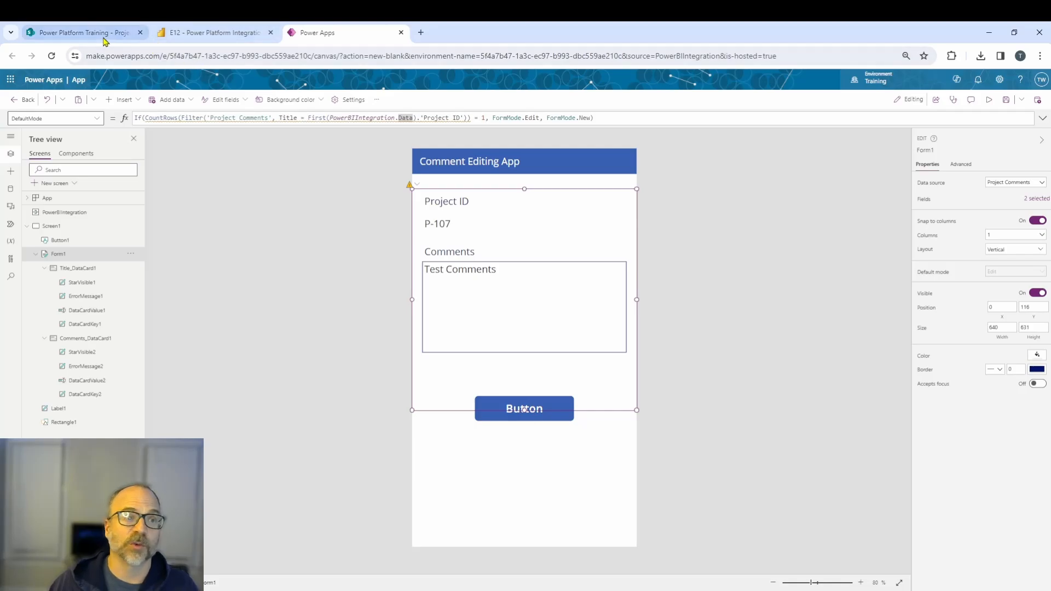
click(188, 34)
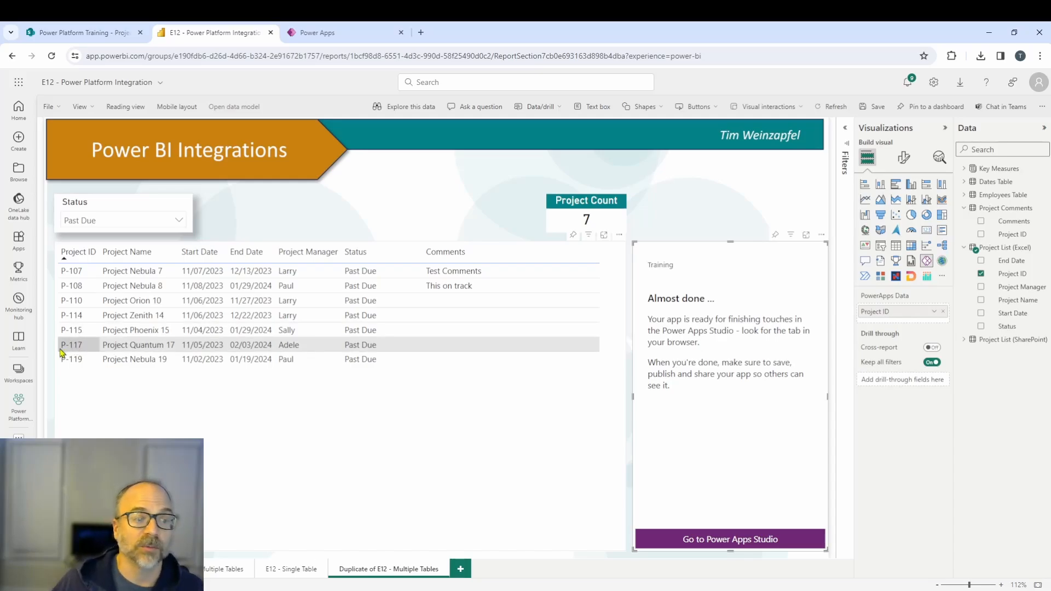
click(339, 34)
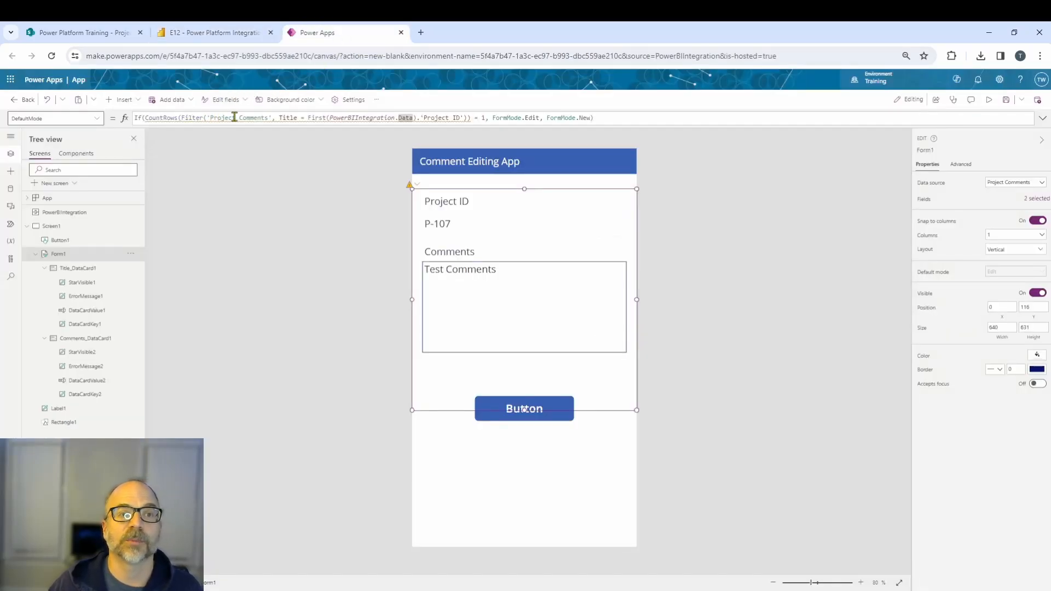
mouse_move(261, 118)
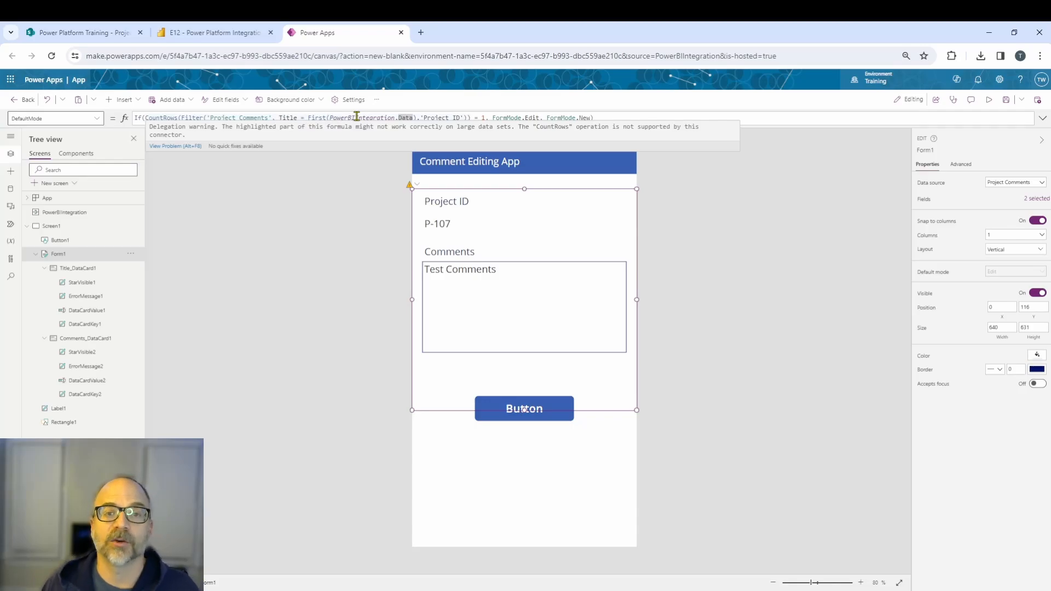
click(113, 33)
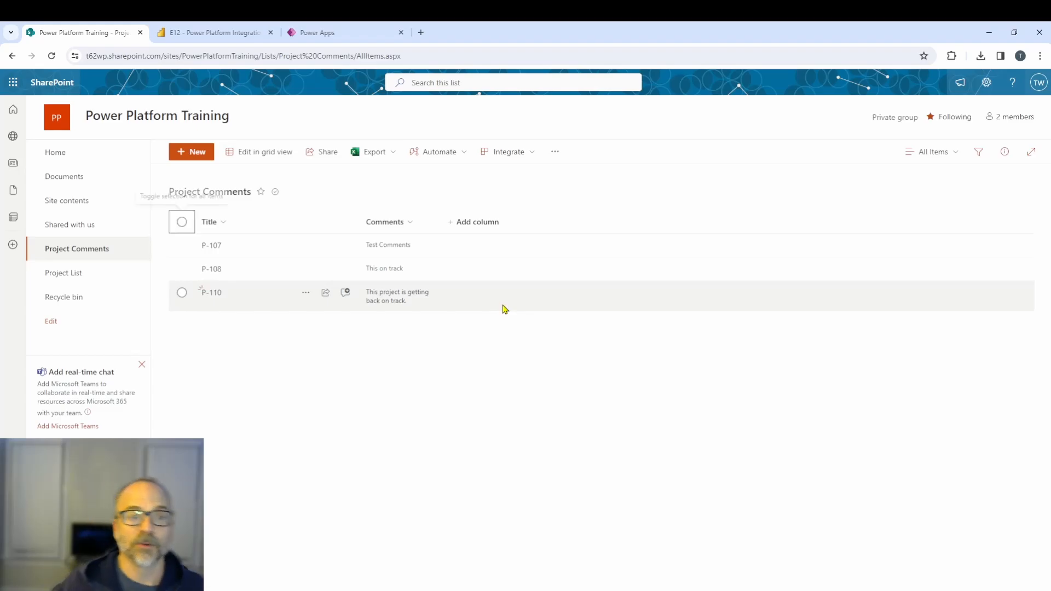
click(309, 34)
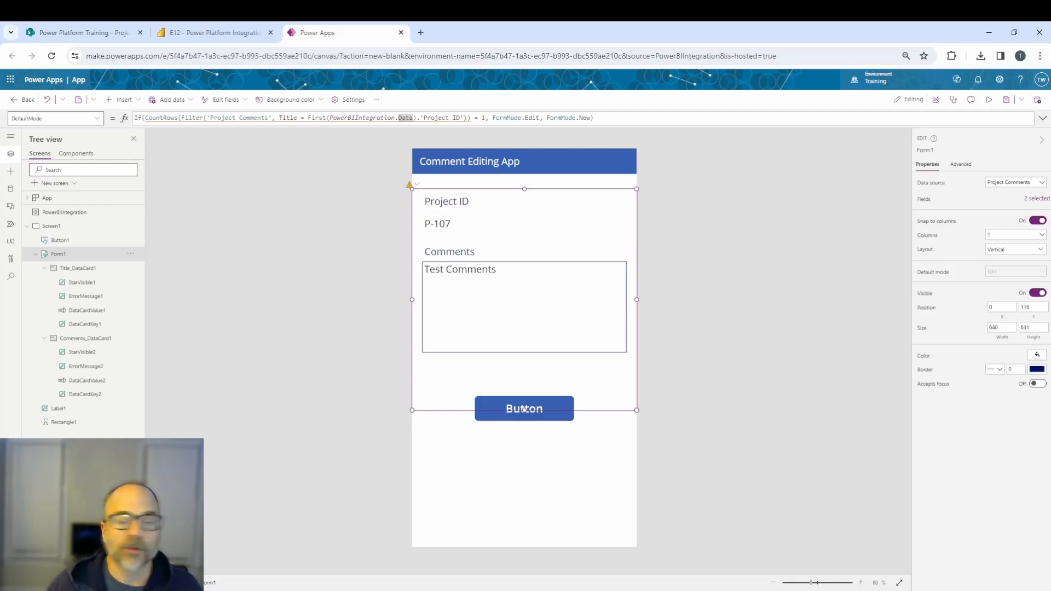
Set the button's Text to If(CountRows(Filter('Project Comments', Title = First(PowerBIIntegration.Data).'Project ID')) = 1, "Edit Record", "Add New").
click(356, 439)
click(547, 414)
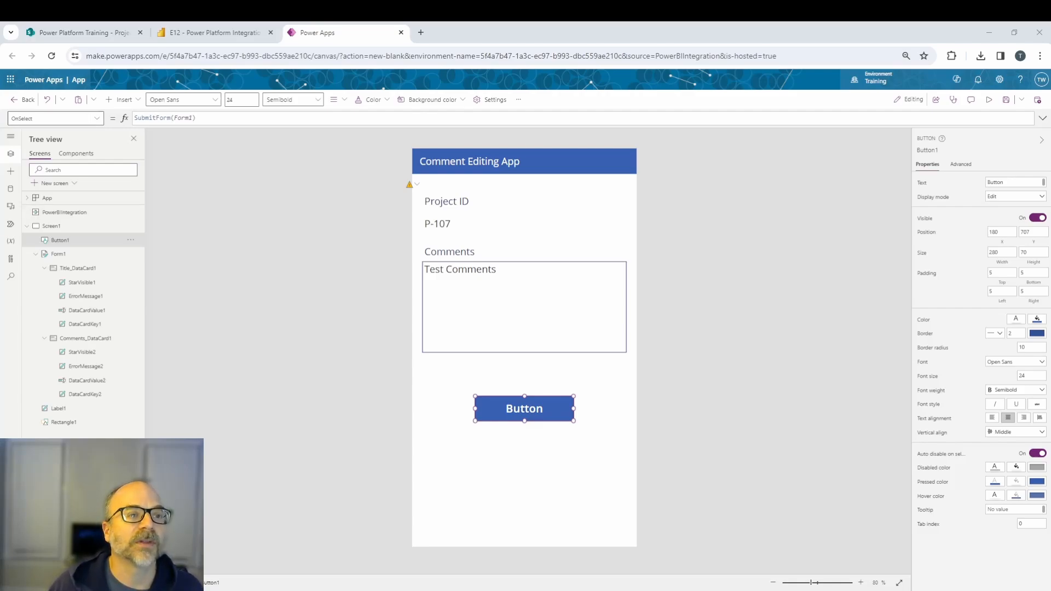
click(96, 118)
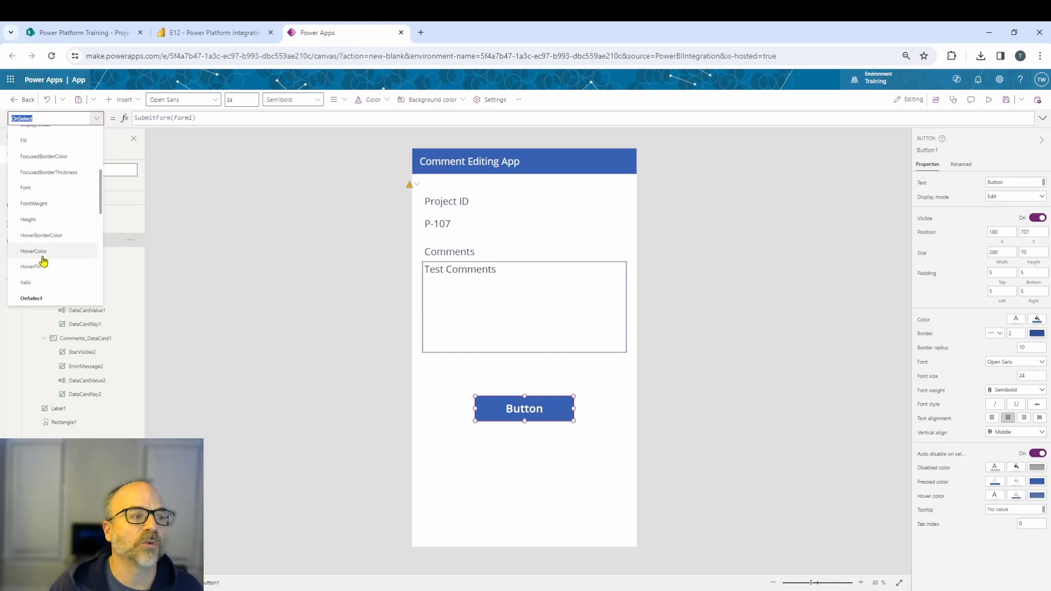
scroll(49, 267, down, 5)
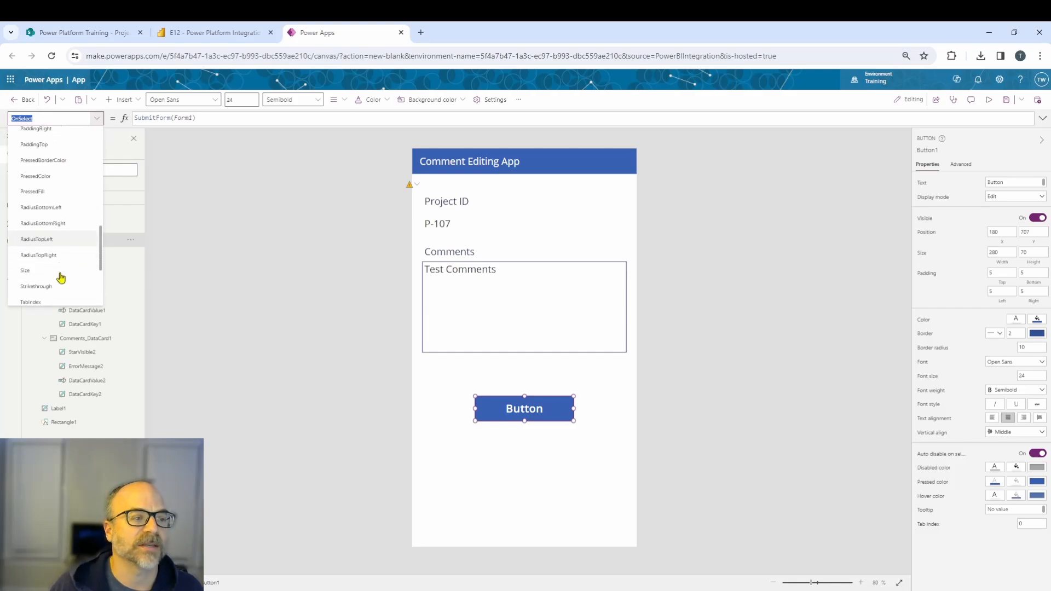
scroll(48, 272, down, 2)
click(34, 273)
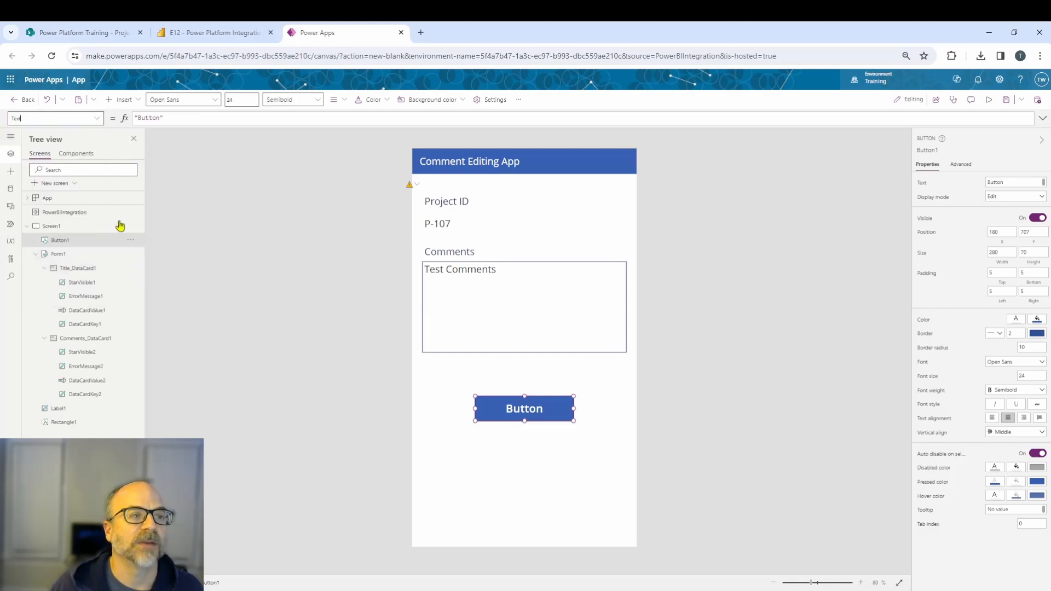
click(161, 118)
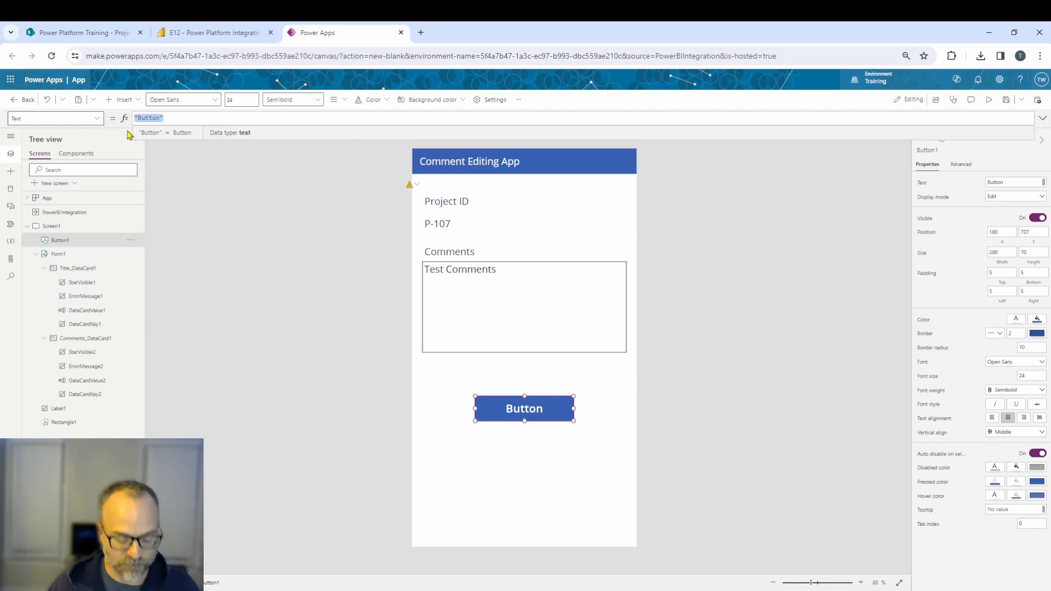
key(ctrl+a)
text(If(CountRows(Filter('Project Comments', Title = First(PowerBIIntegration.Data).'Project ID')) = 1, "Edit Record", "Add New"))
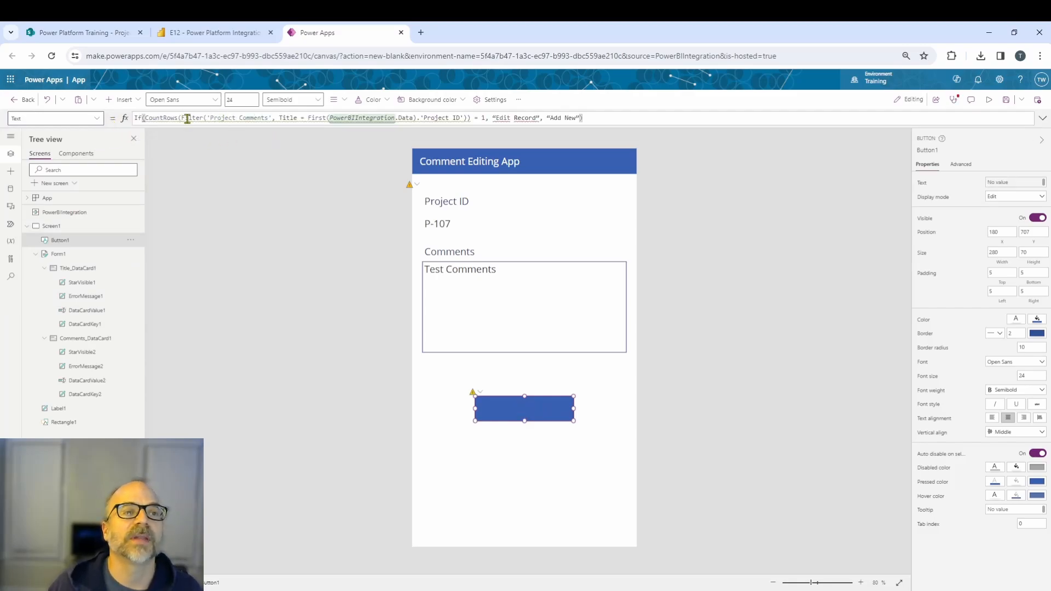
Change the button's new-record label in the Text formula to "Add New Record", keeping "Edit Record" for existing records.
click(492, 117)
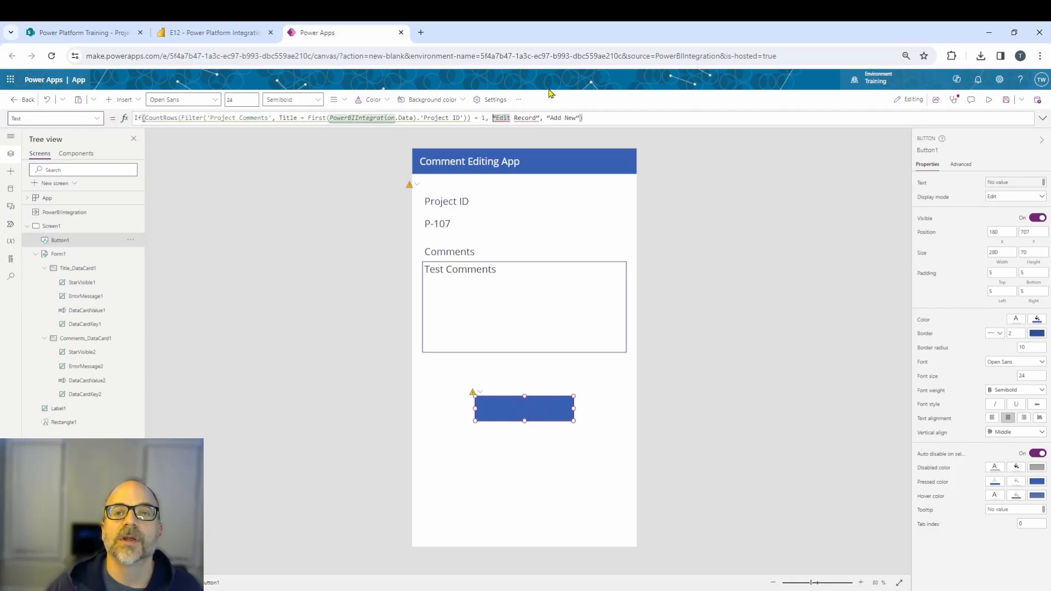
key(ctrl+shift+Right)
key(ctrl+shift+Right)
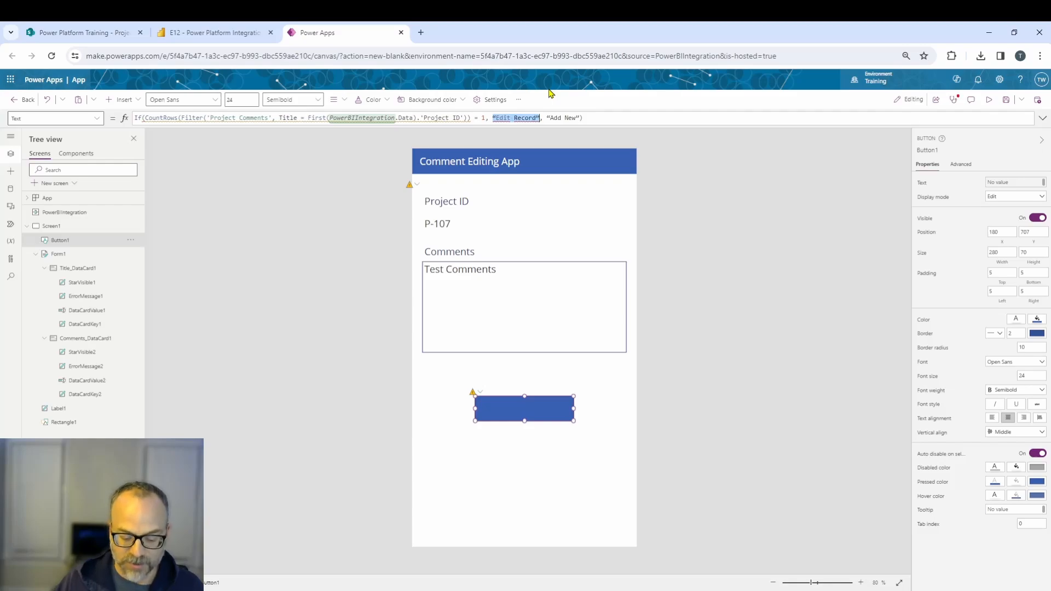
text(")
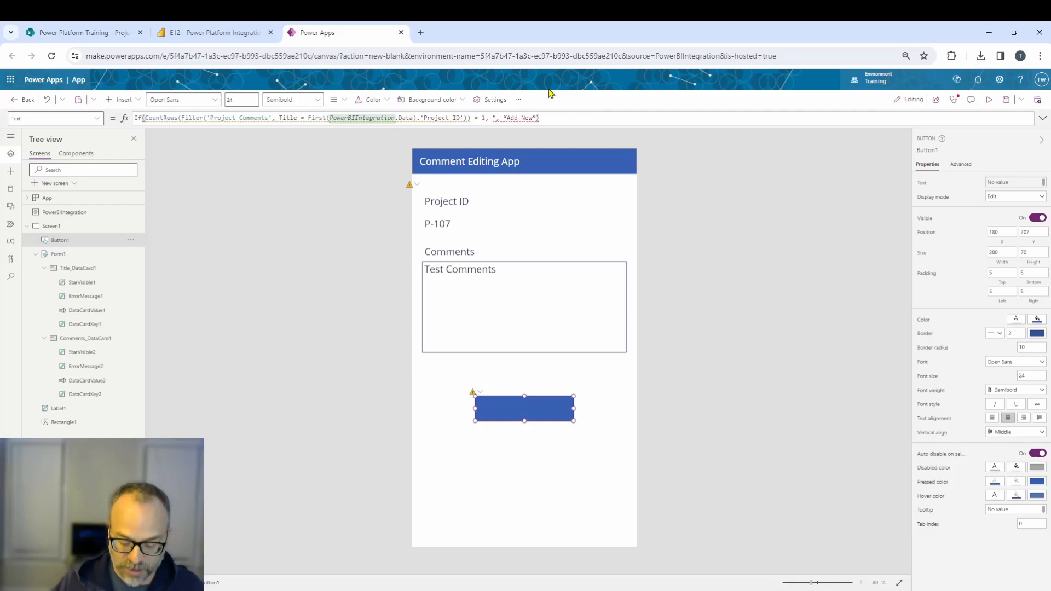
text(Edit Record")
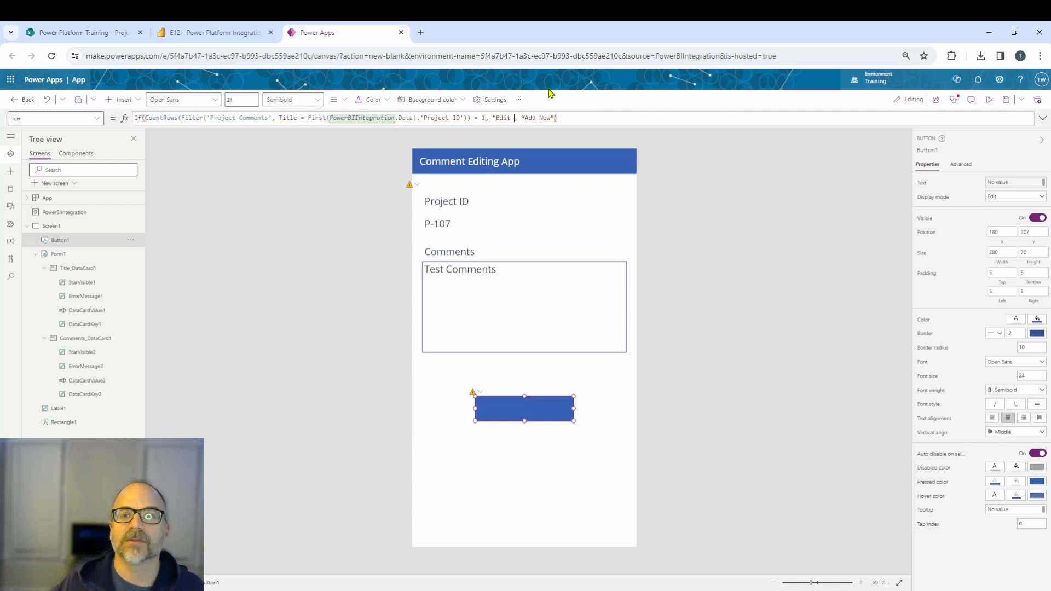
key(ctrl+Right)
key(ctrl+shift+Right)
key(ctrl+shift+Right)
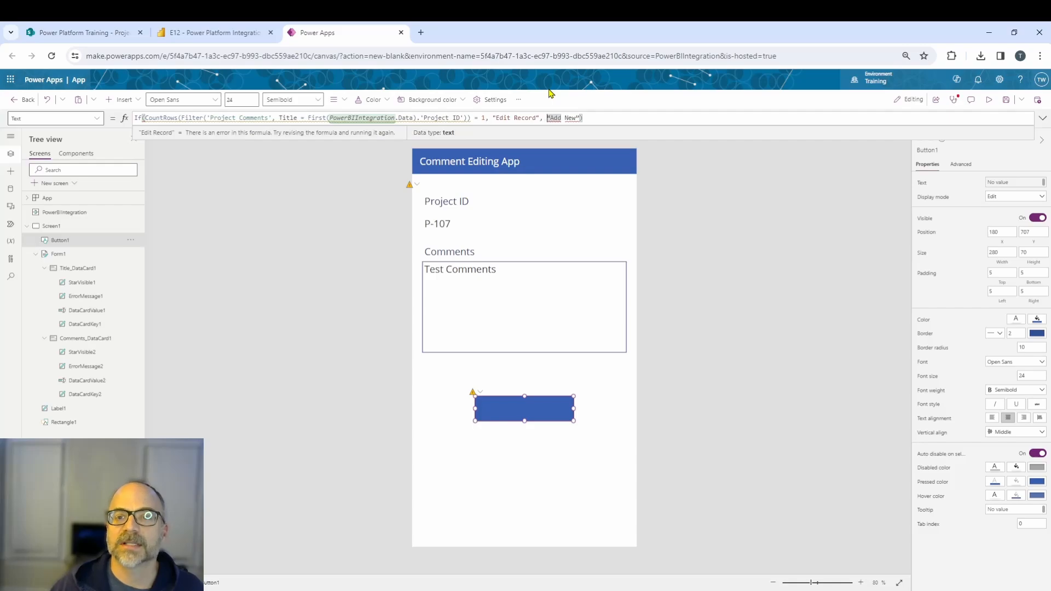
text("Add New Re)
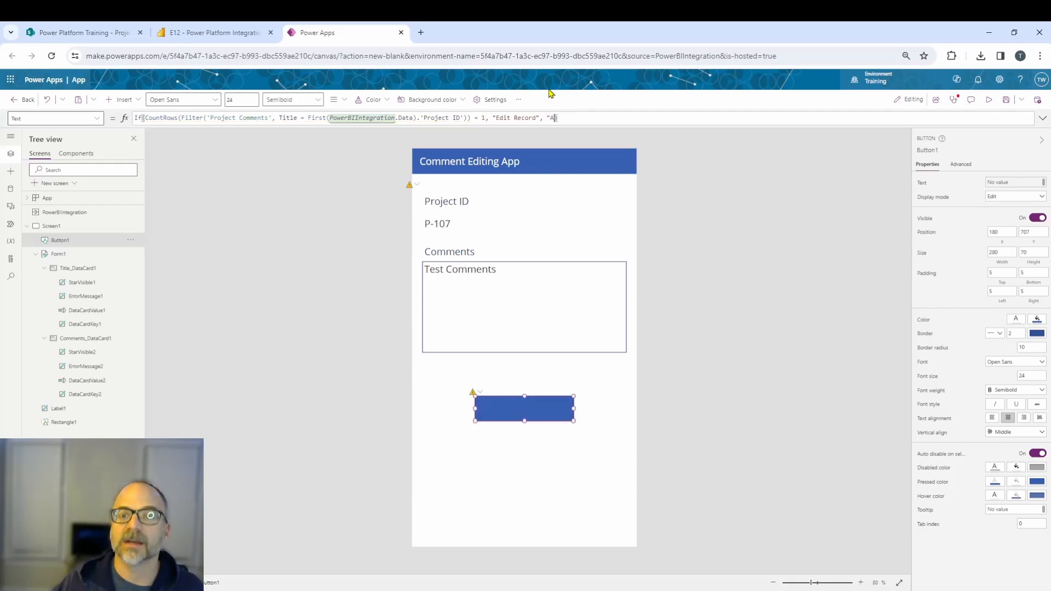
text(cord")
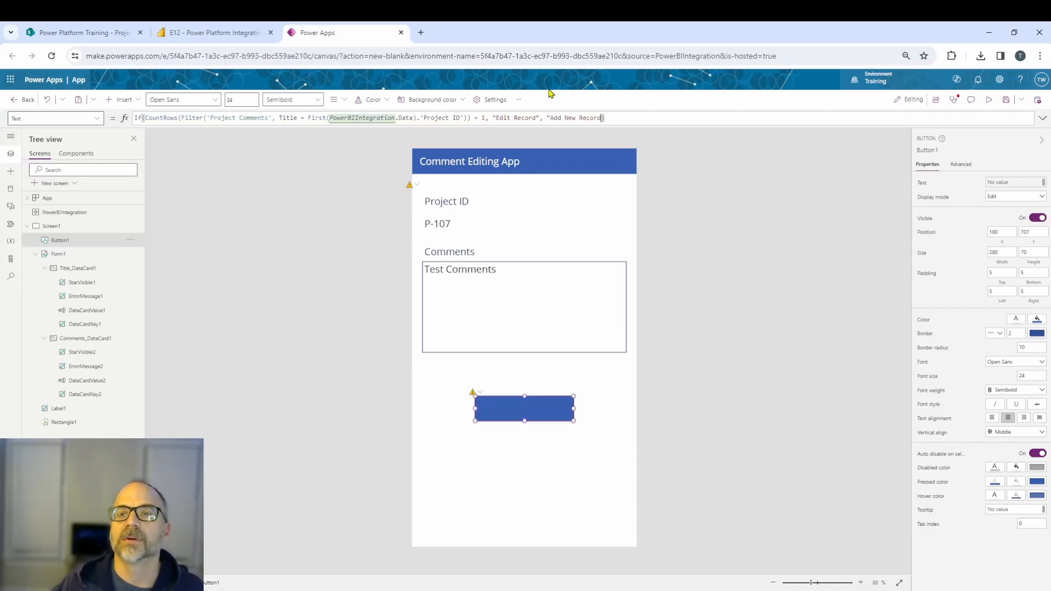
Check the button's label on the canvas and review its Text formula.
click(353, 219)
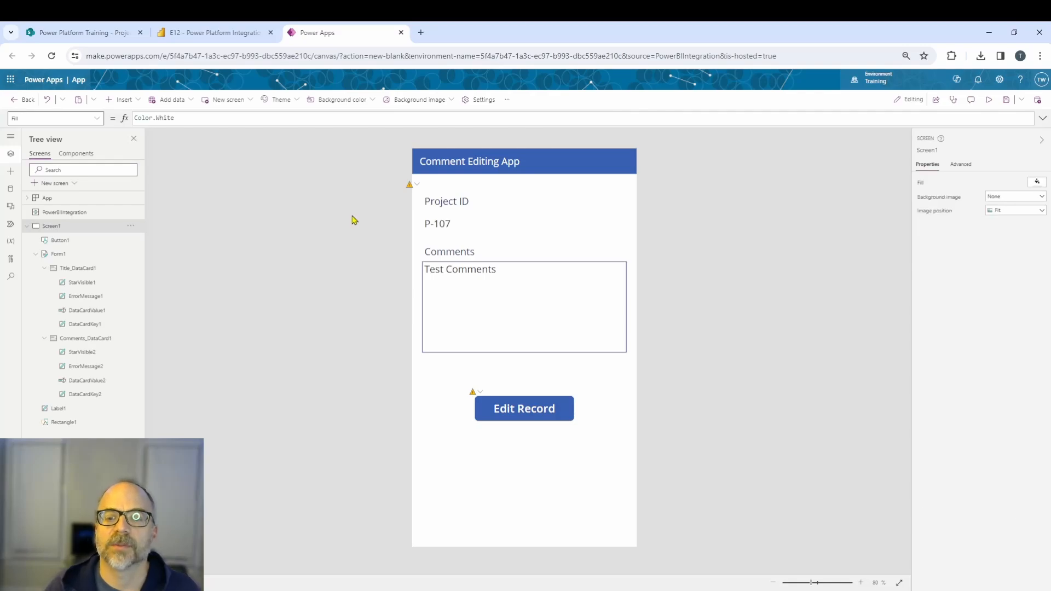
click(523, 407)
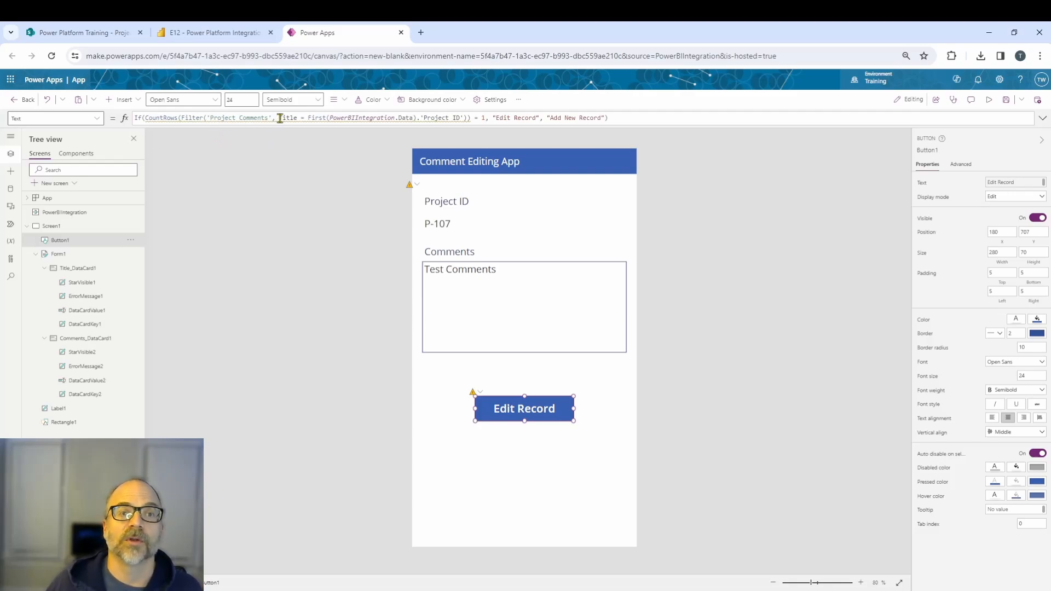
mouse_move(296, 118)
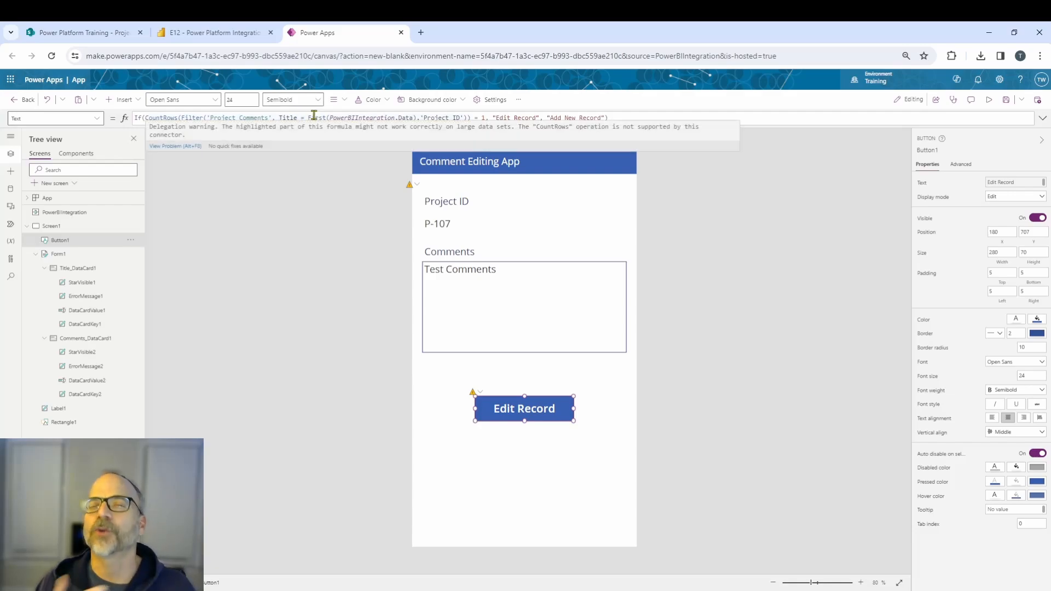
click(307, 203)
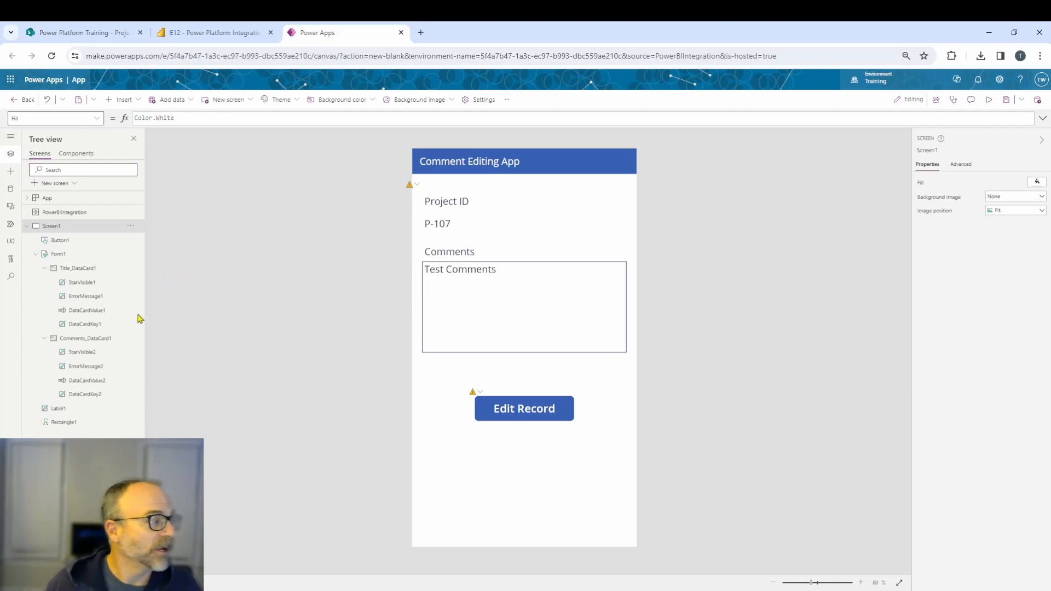
Insert a rectangle stretched over the form and button, and fill it with white.
click(138, 102)
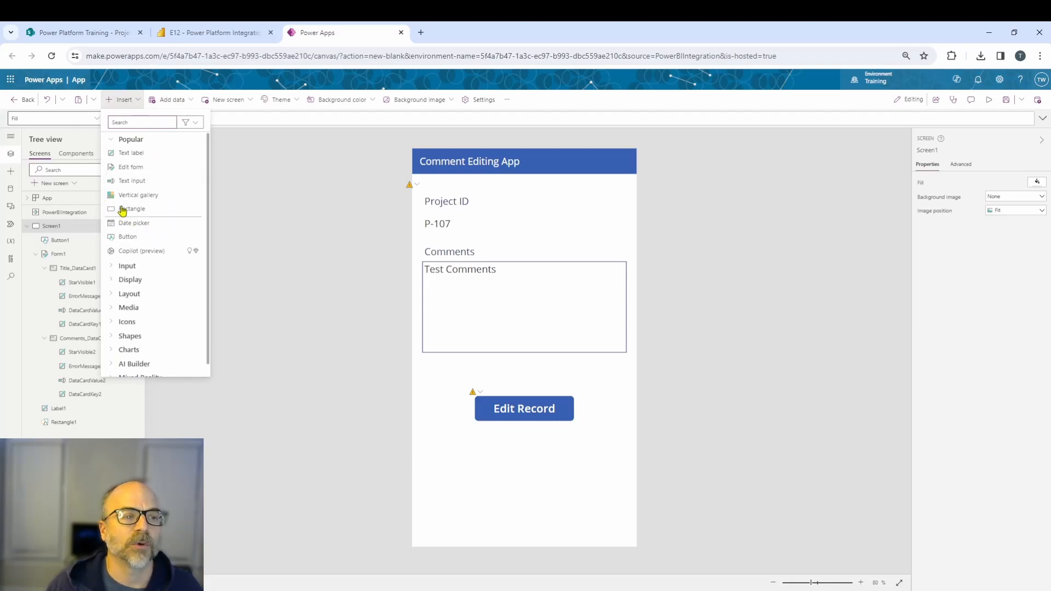
click(122, 212)
drag(446, 181, 649, 472)
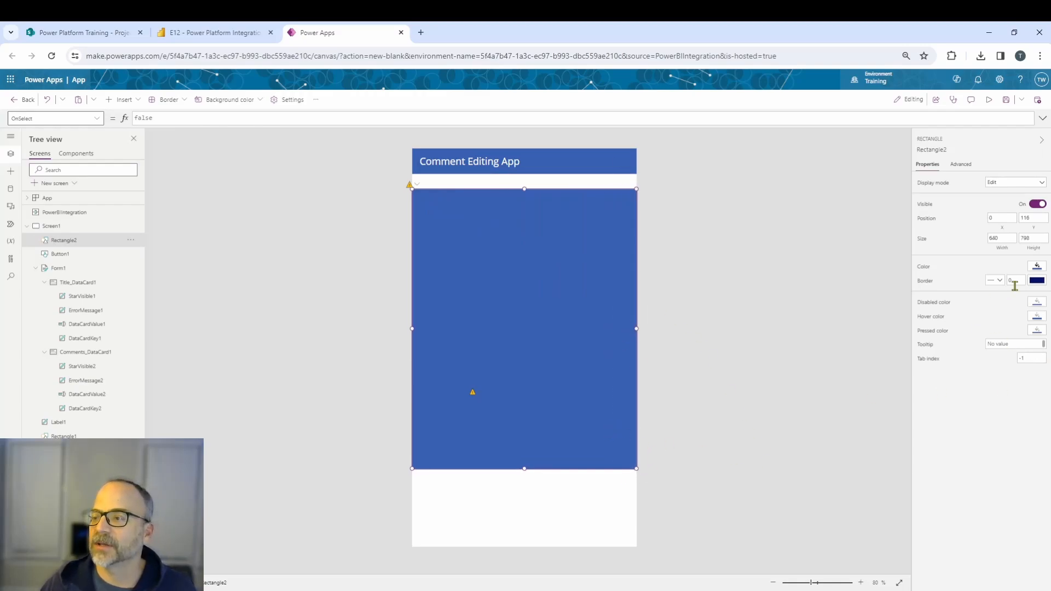
click(1036, 267)
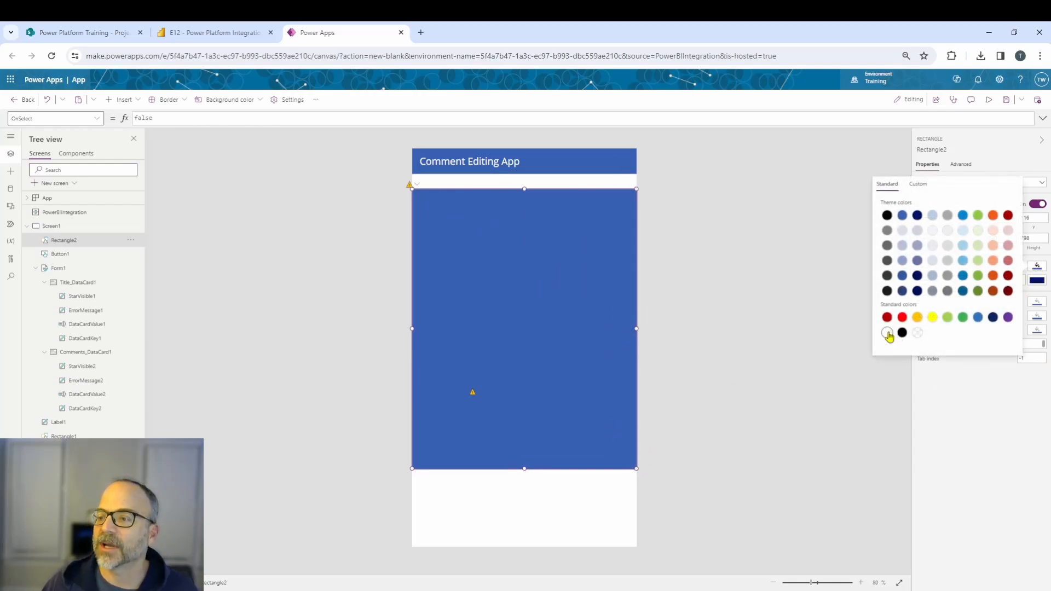
click(361, 378)
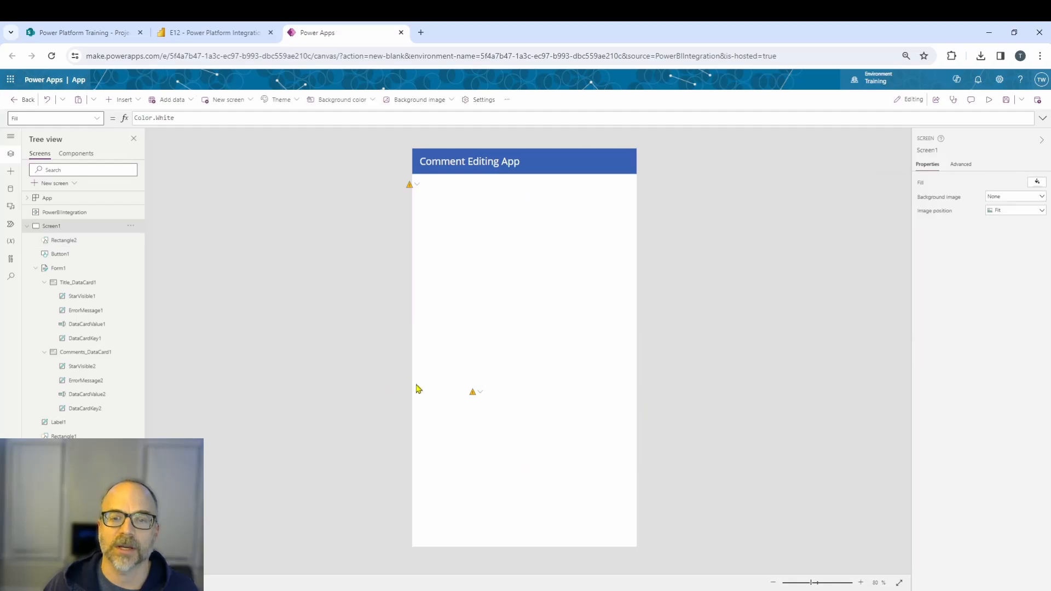
Insert a text label reading "You must select a specific record to activate App" on the rectangle.
click(136, 102)
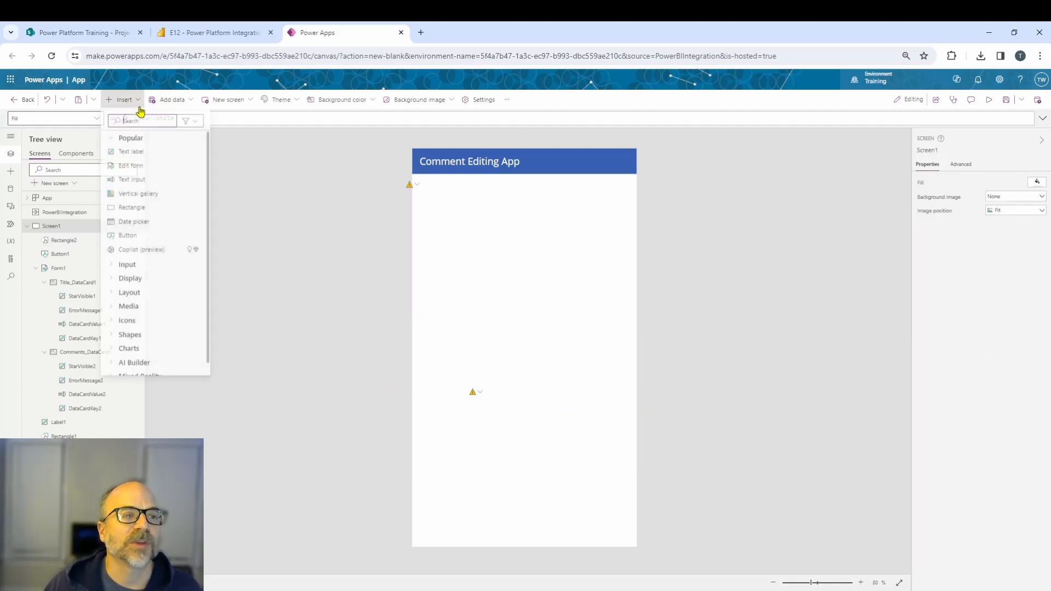
click(129, 156)
drag(469, 182, 471, 274)
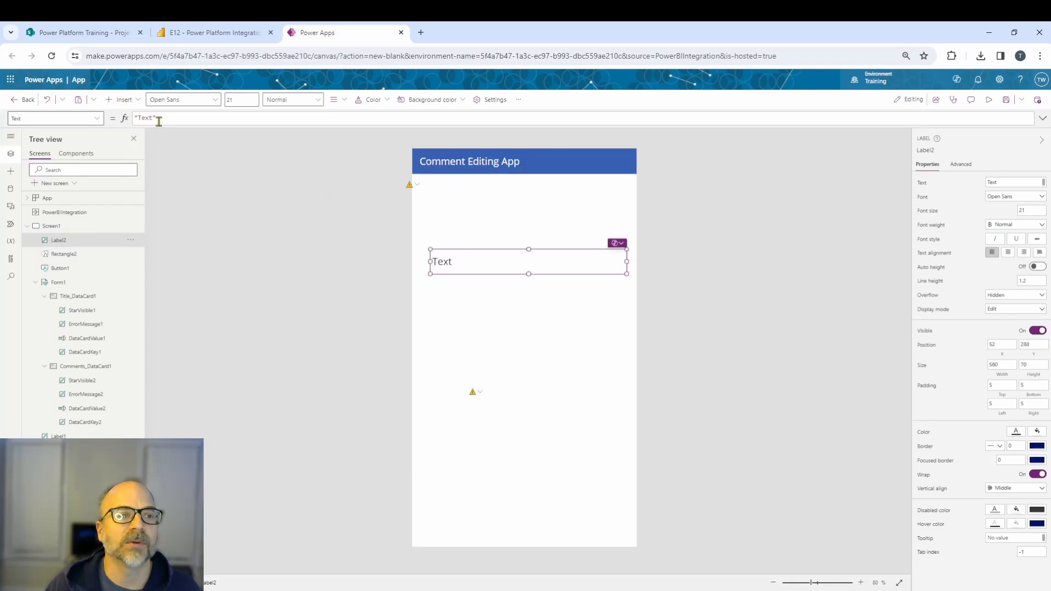
click(203, 116)
key(ctrl+shift+Left)
text(You must se)
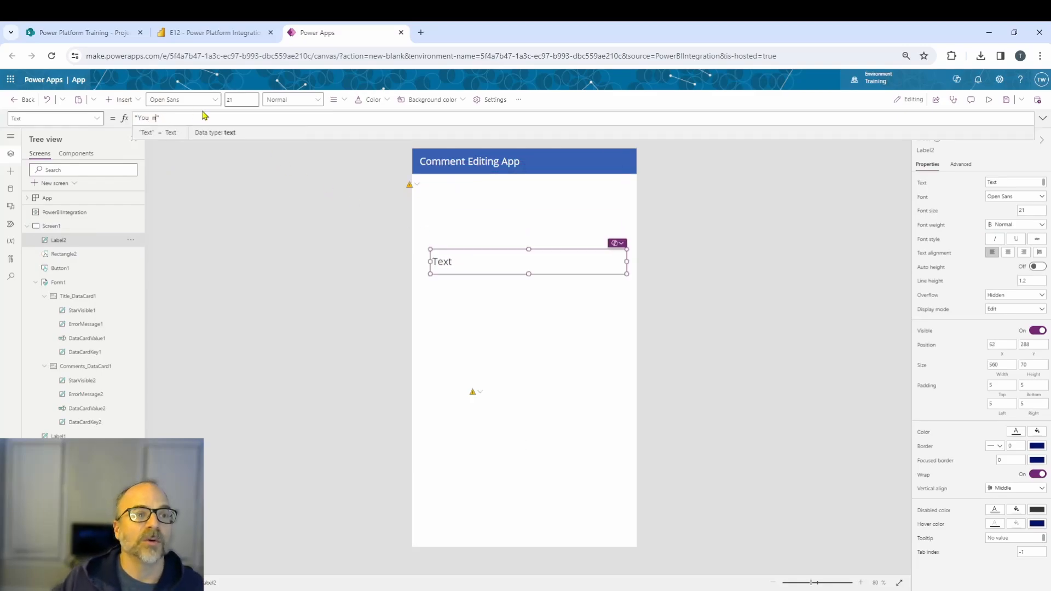
text(lect a specific re)
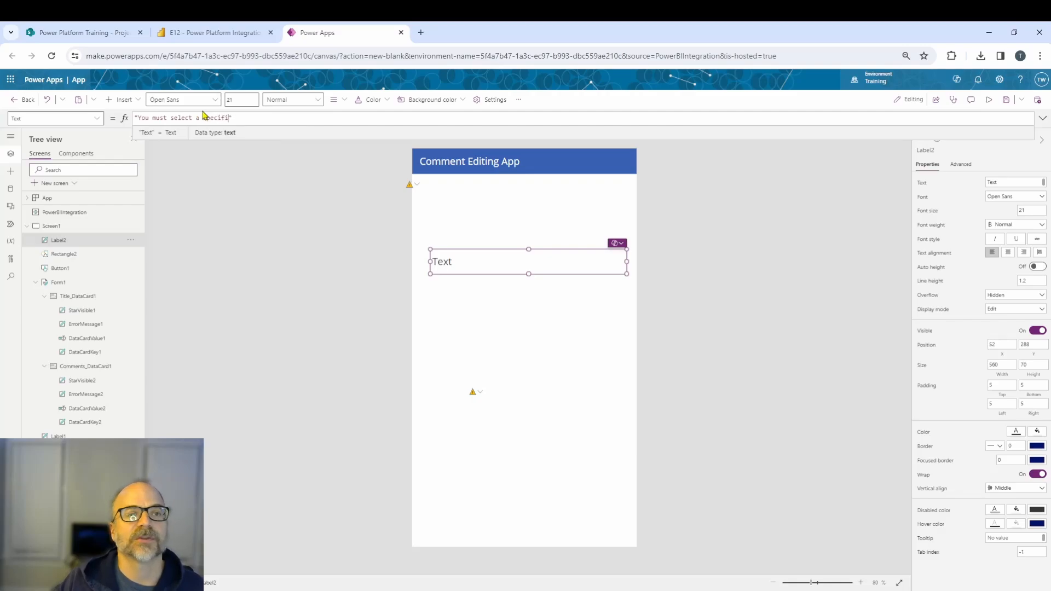
text(cord to activate )
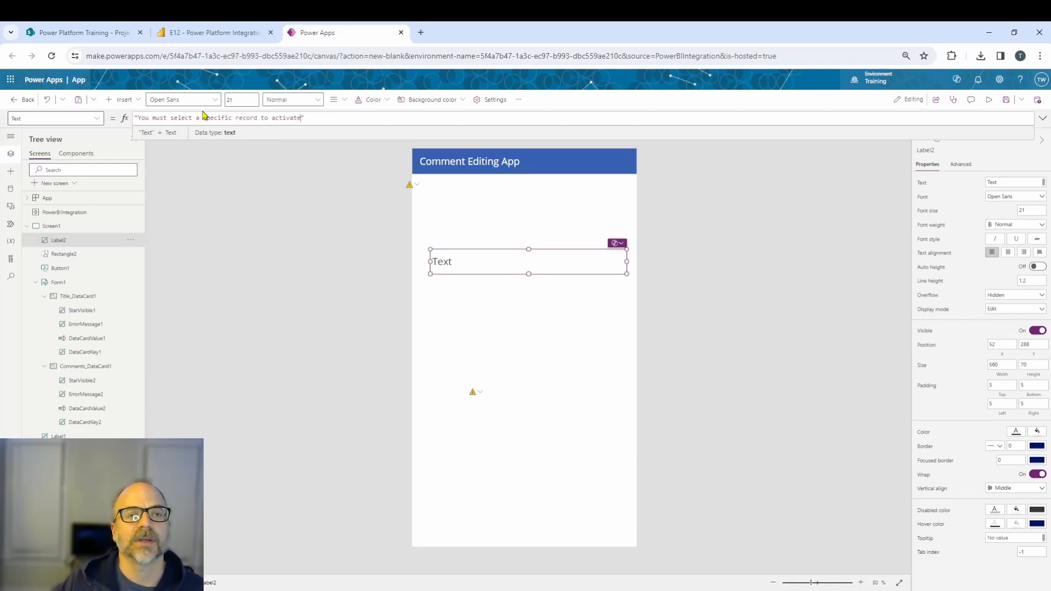
text(App)
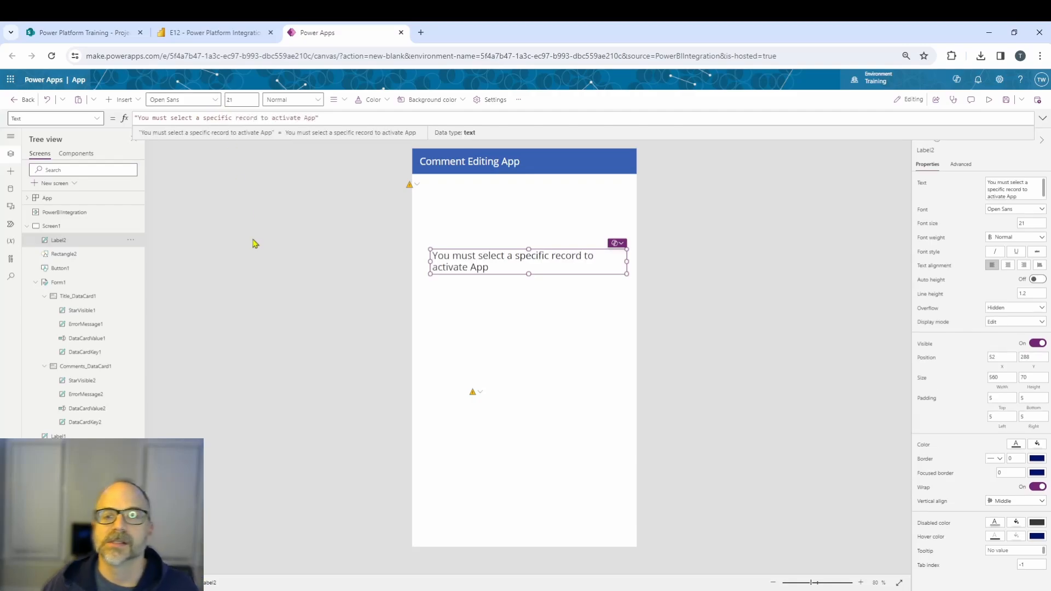
Make the warning label italic and centred, narrow it and move it to the middle of the screen.
click(253, 241)
click(450, 272)
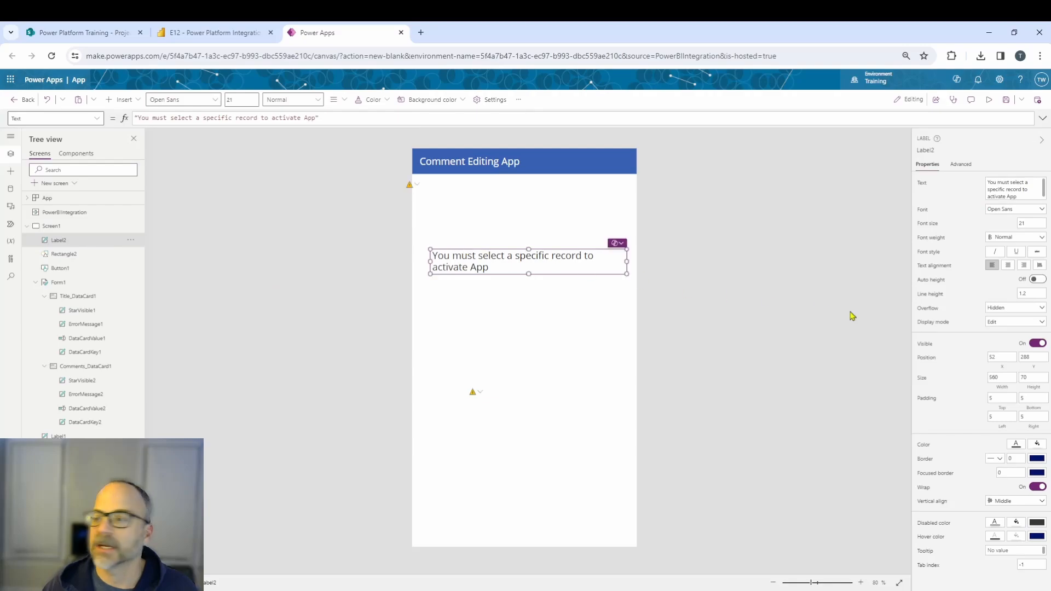
click(994, 251)
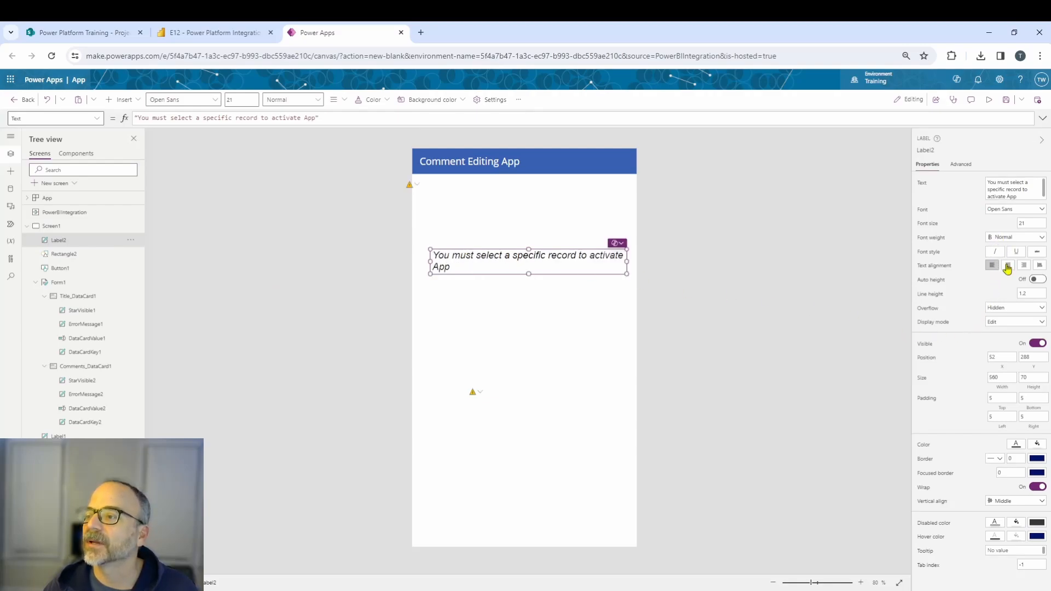
click(1008, 265)
drag(628, 262, 564, 262)
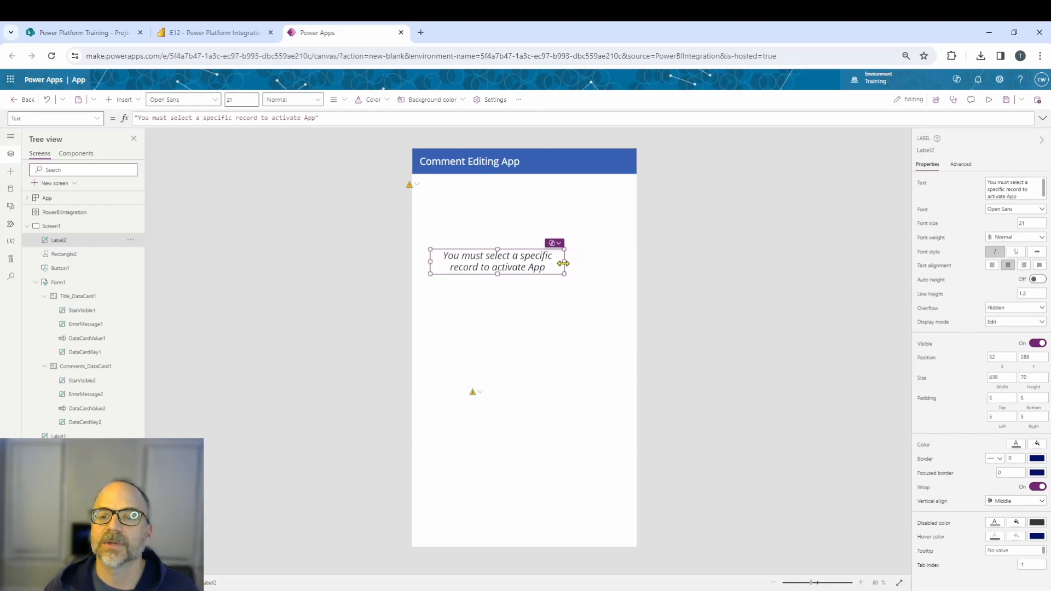
drag(490, 268, 509, 269)
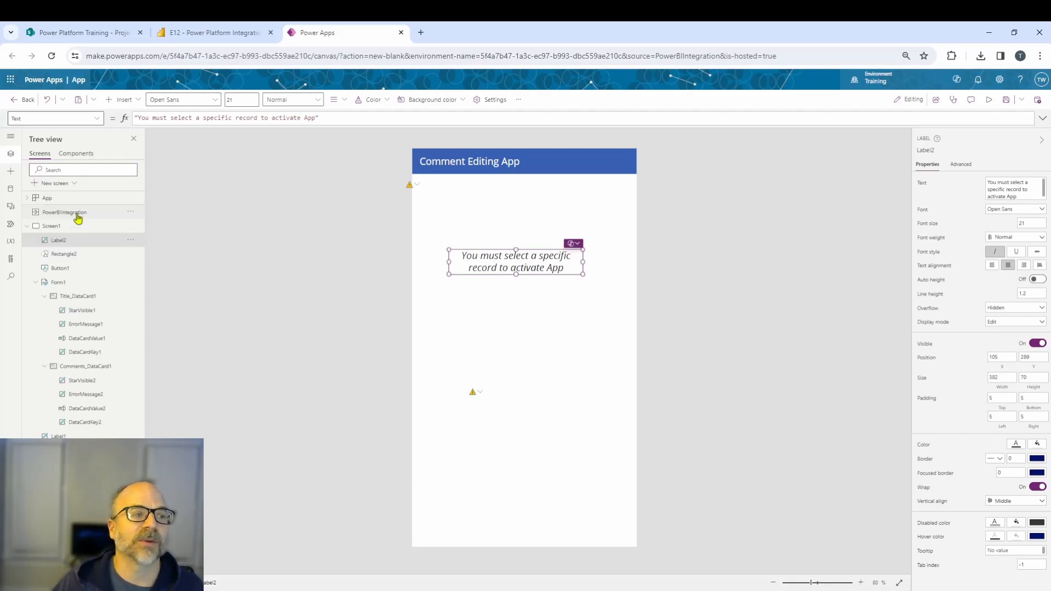
click(236, 277)
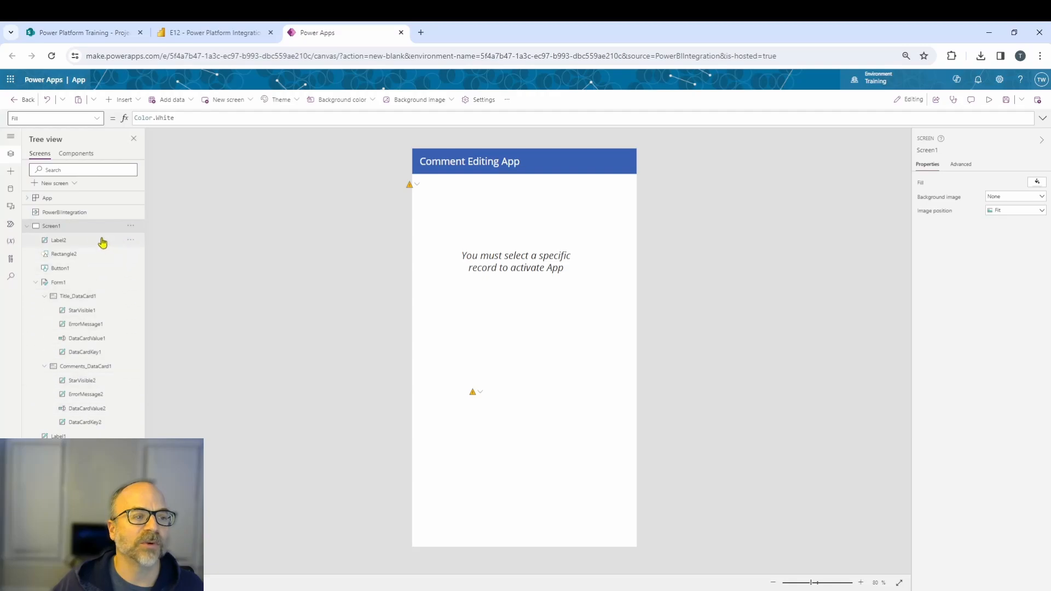
Group the warning label and white rectangle and rename the group Warning.
click(54, 241)
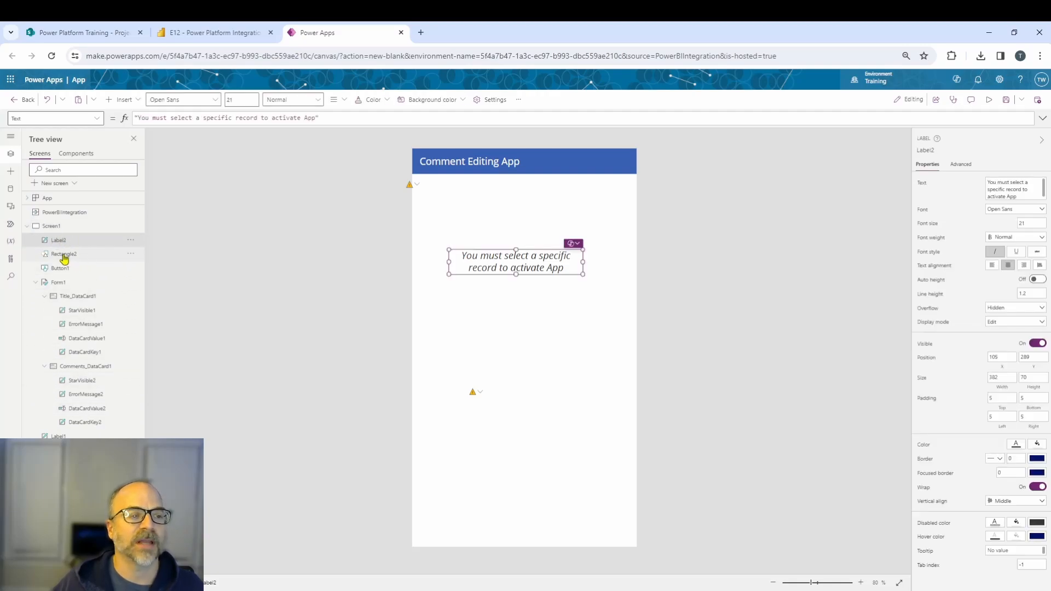
ctrl+click(64, 255)
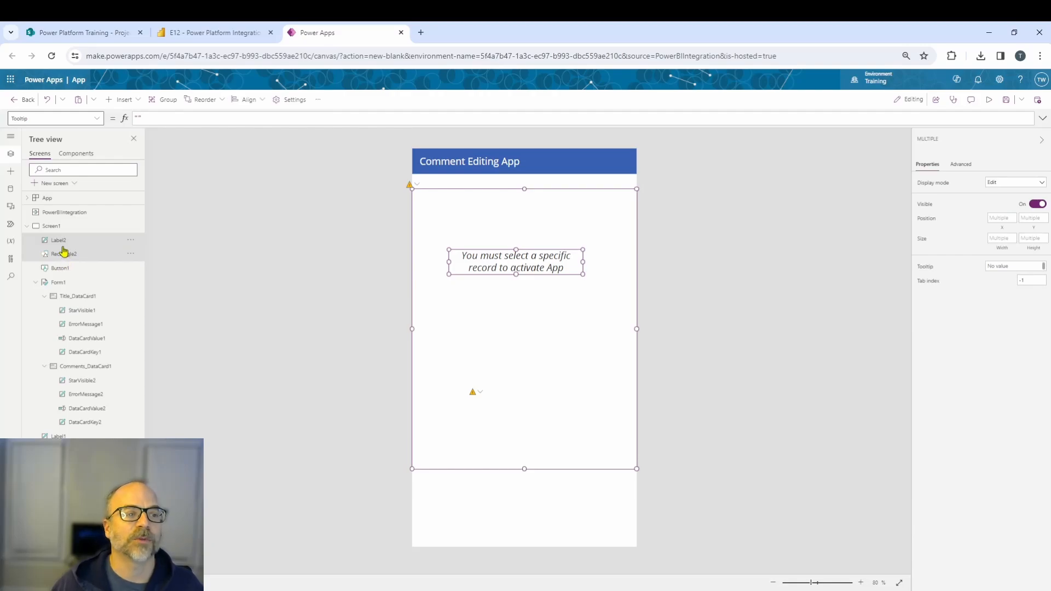
right_click(64, 250)
click(77, 295)
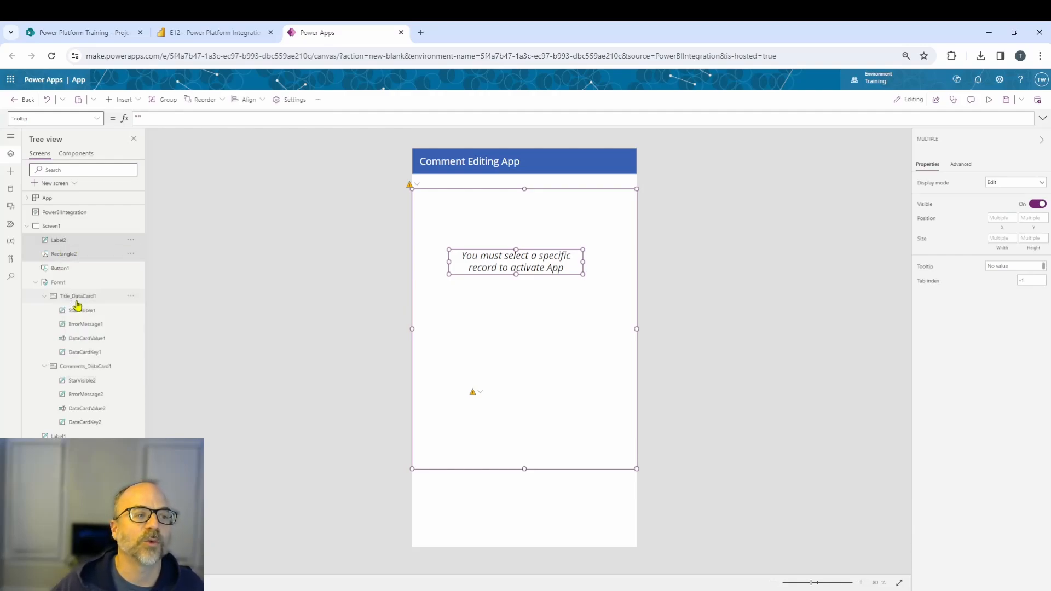
double_click(60, 240)
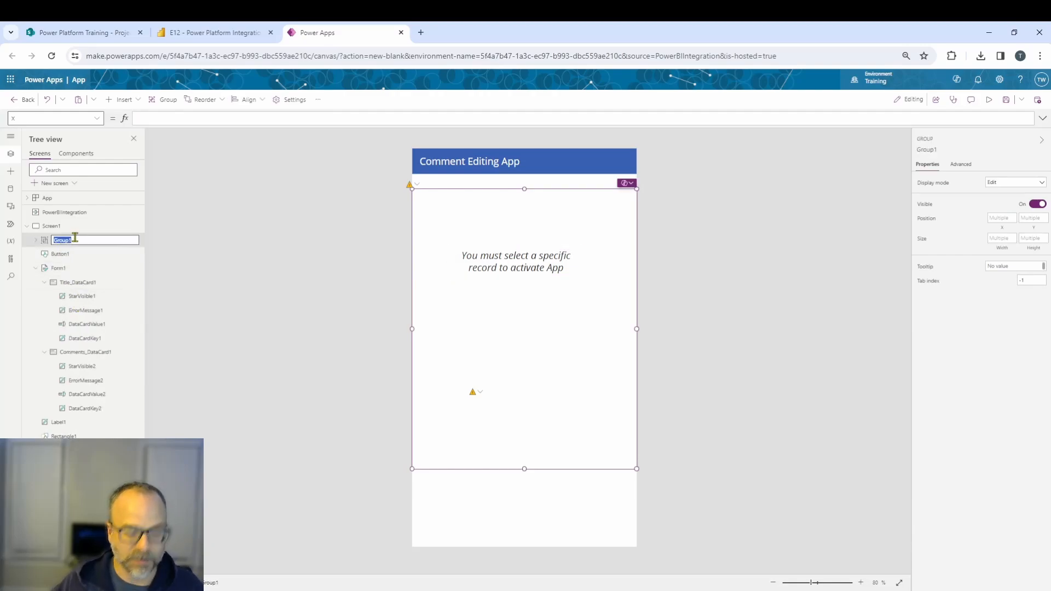
text(Warning)
click(249, 259)
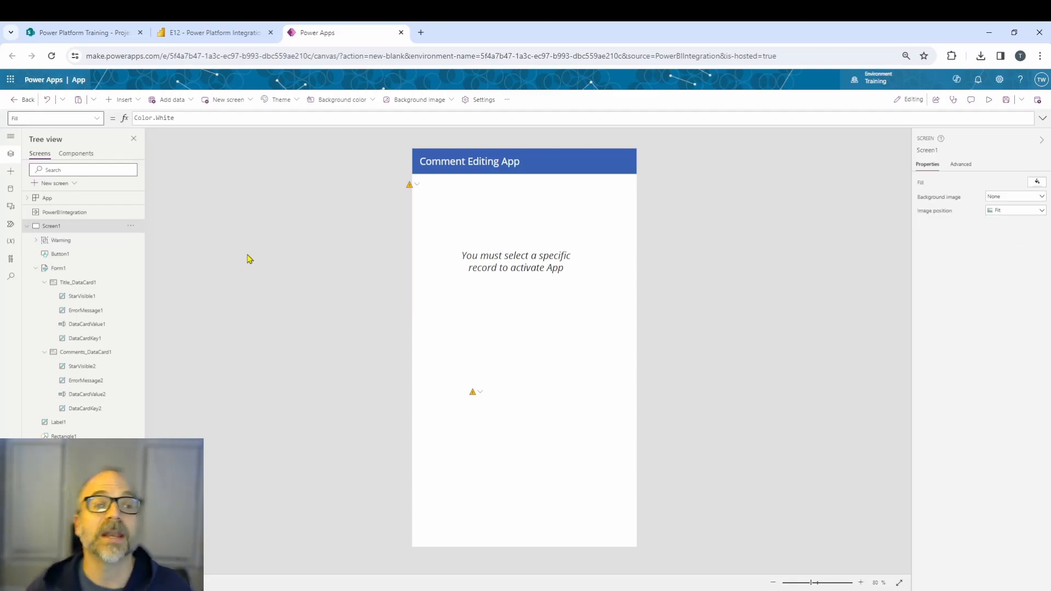
click(51, 241)
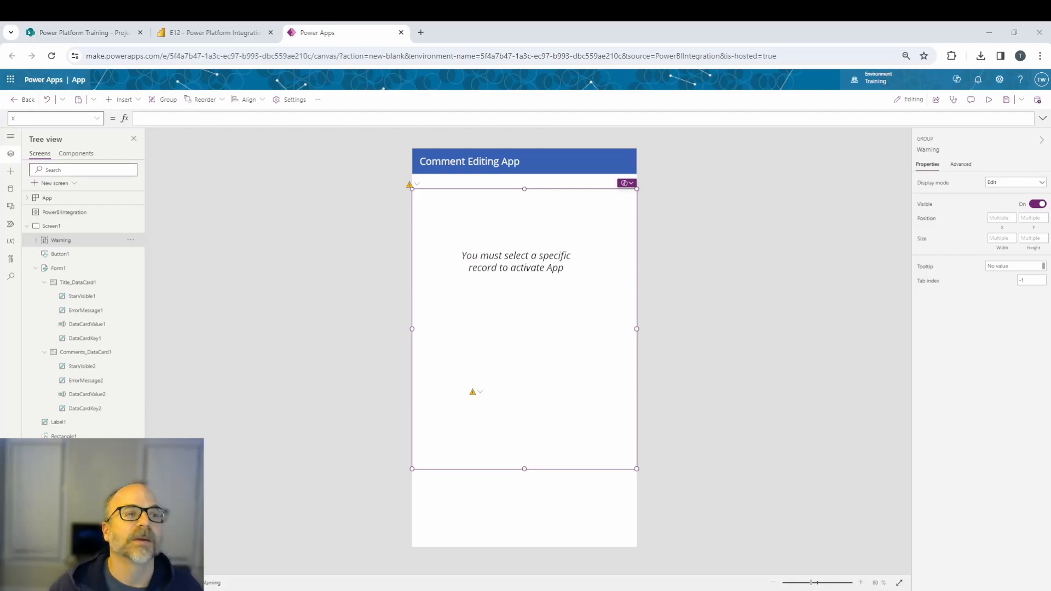
click(172, 118)
text(If(CountRows([@PowerBIIntegration].Data) = 1, false, true))
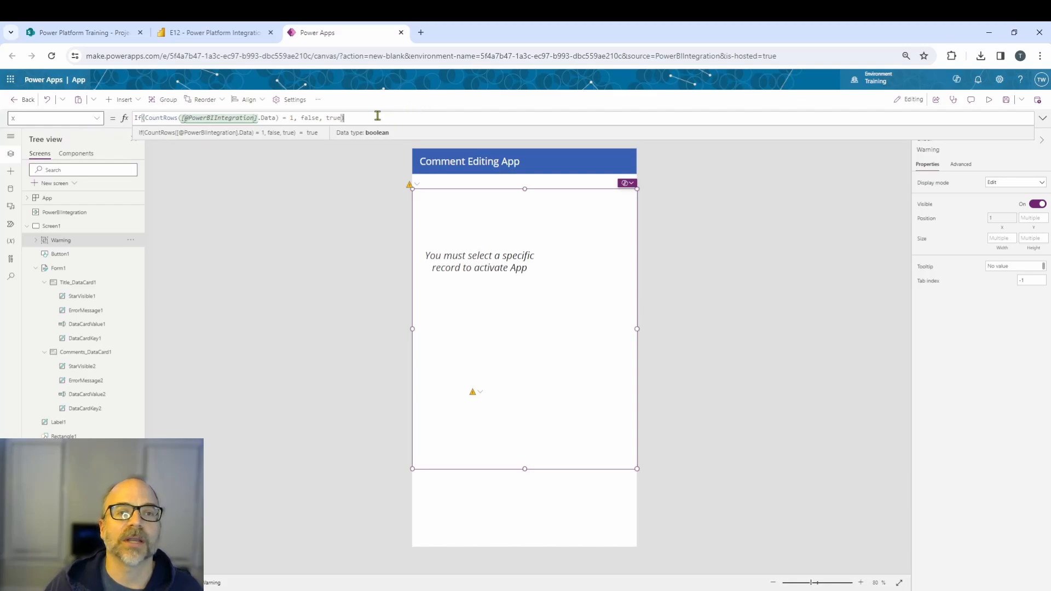
drag(377, 116, 128, 117)
key(ctrl+c)
key(BackSpace)
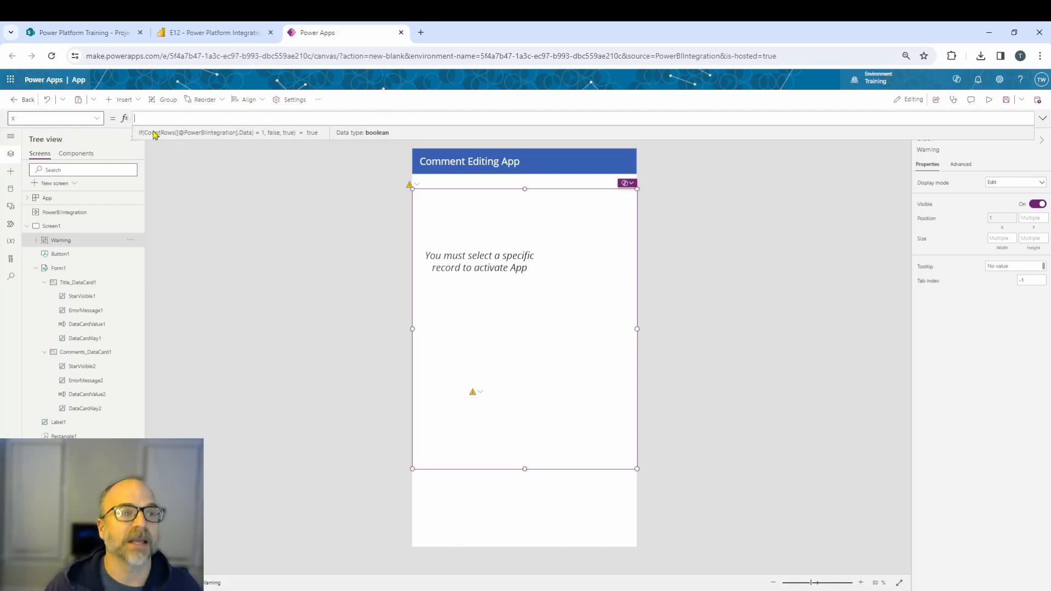
click(230, 205)
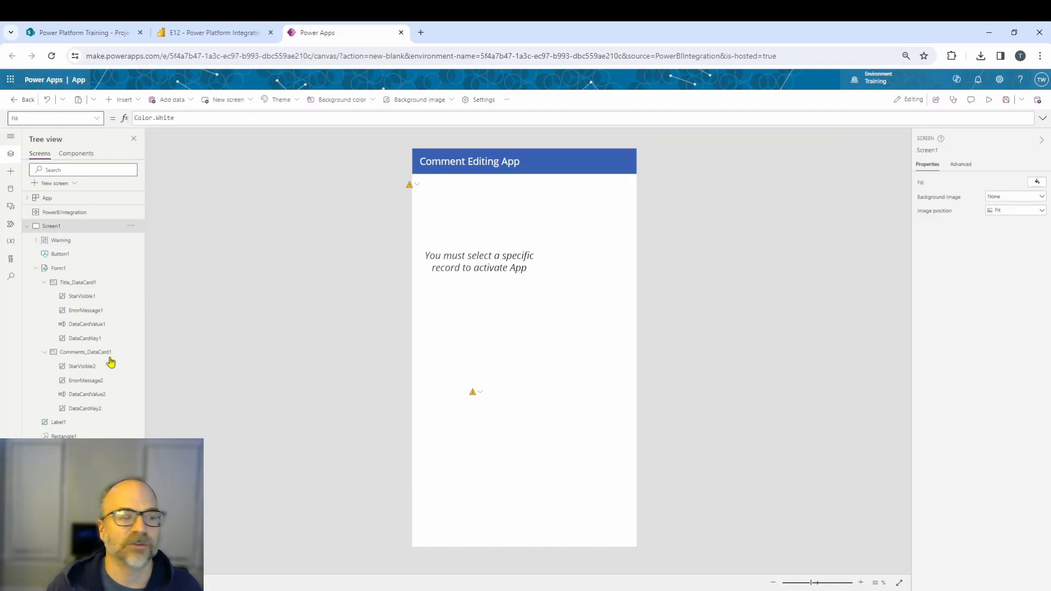
click(60, 244)
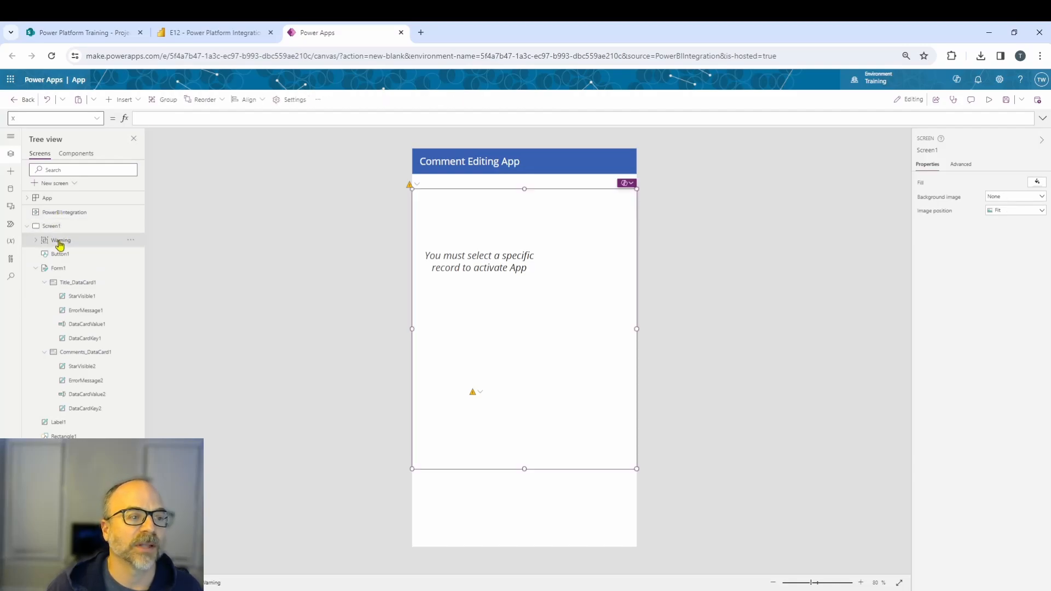
click(99, 121)
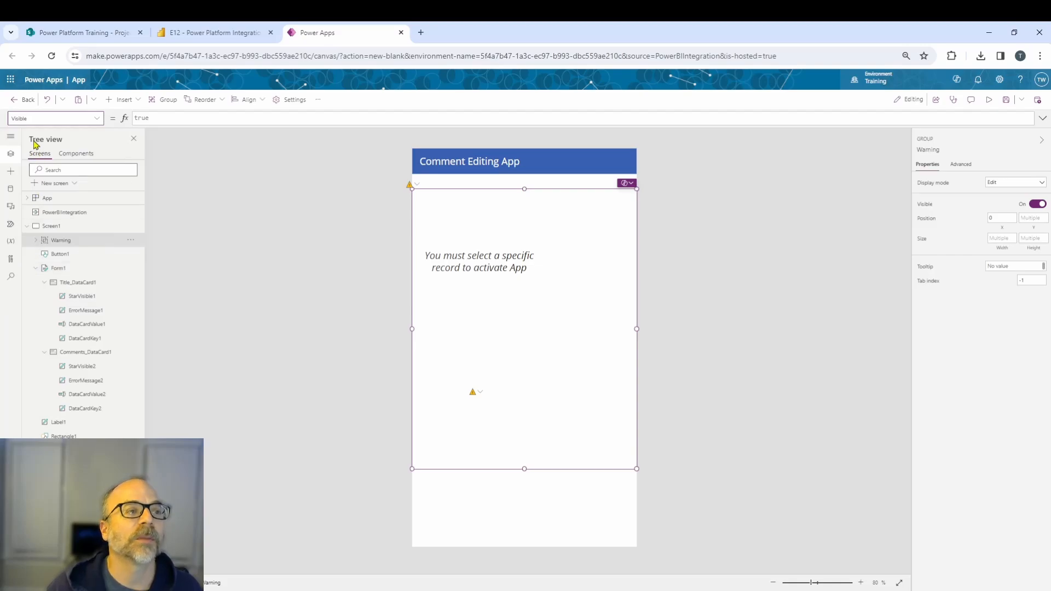
double_click(144, 118)
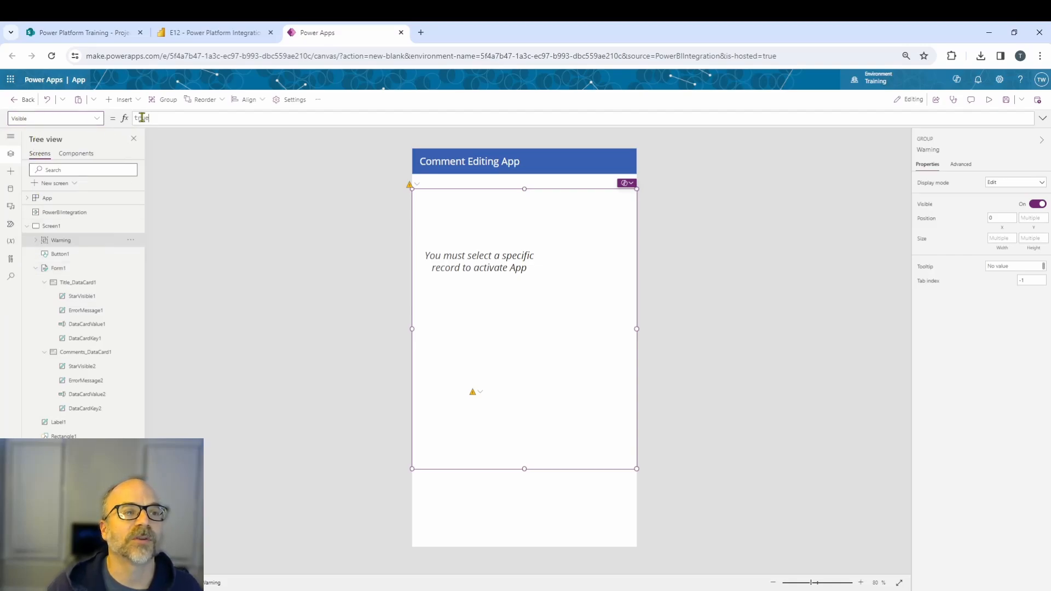
text(false)
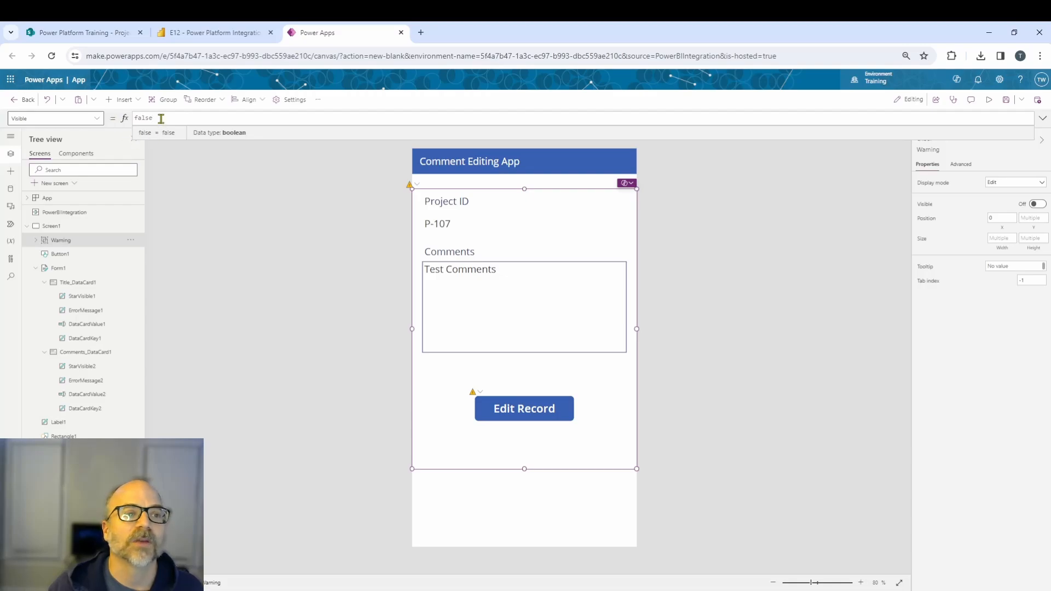
drag(160, 119, 119, 118)
key(ctrl+v)
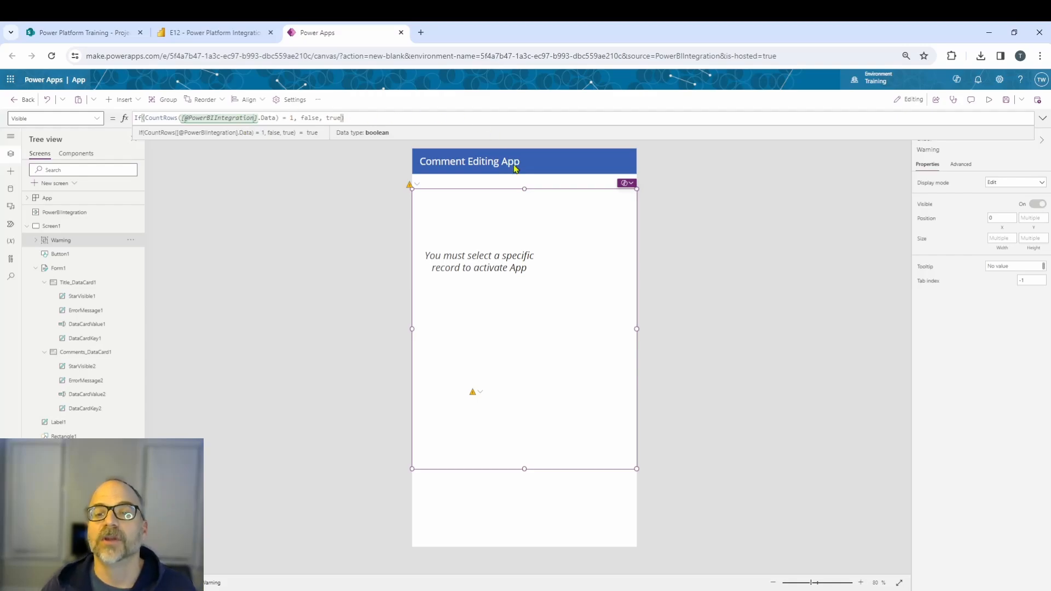
click(407, 356)
Shift the warning label to the right so it sits centred on the screen.
click(485, 364)
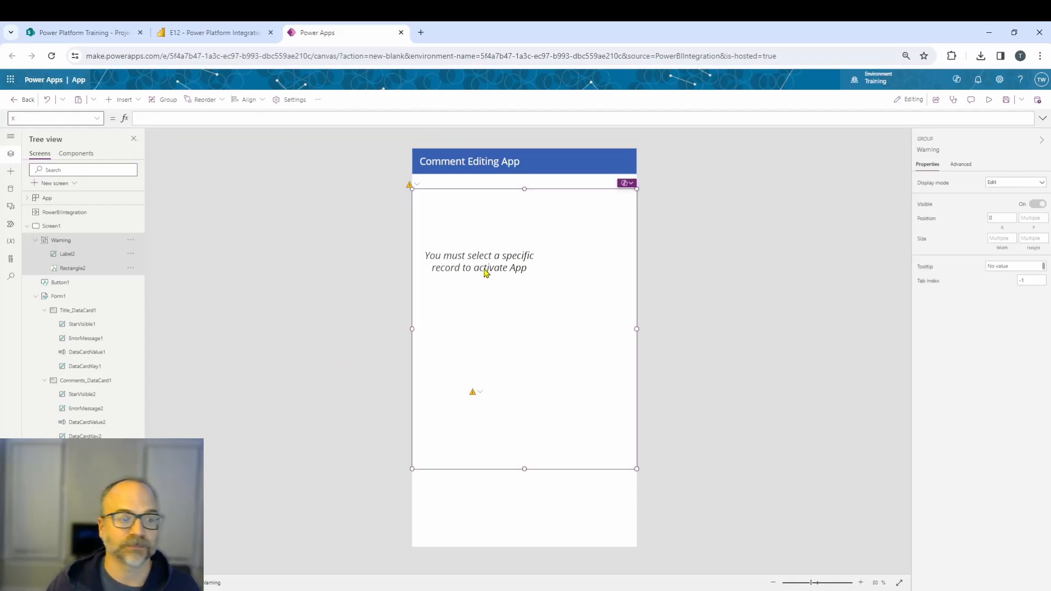
click(496, 266)
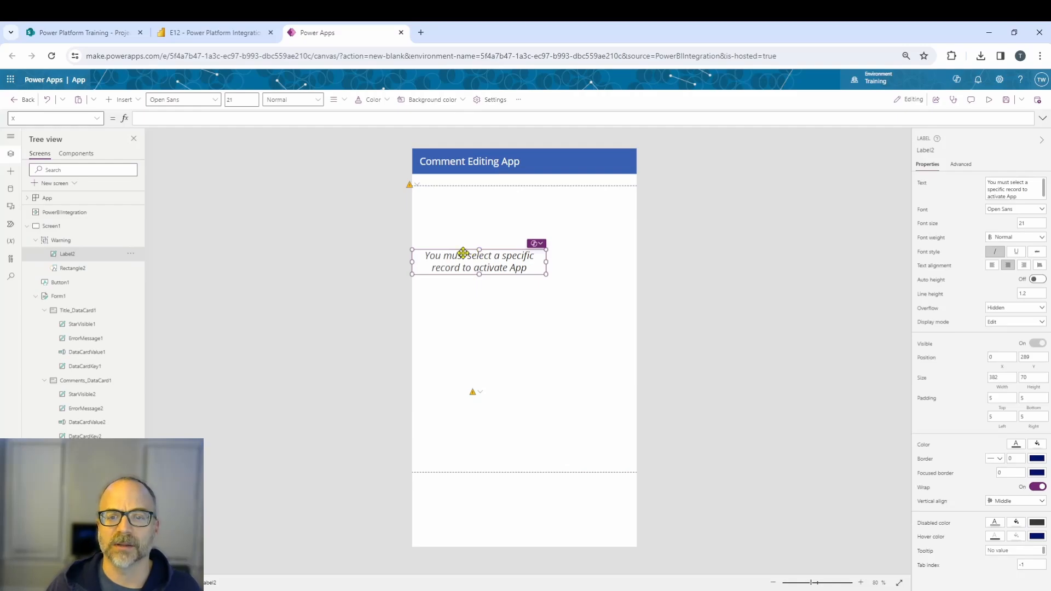
drag(462, 252, 504, 252)
click(347, 277)
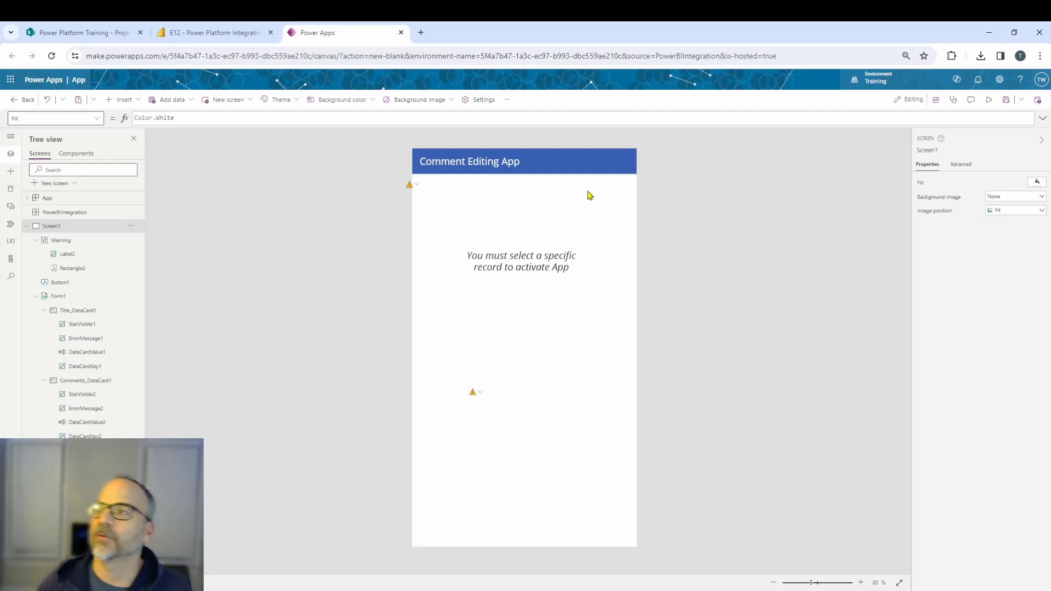
Save the app under the name Edit Comment App v2.
click(1006, 101)
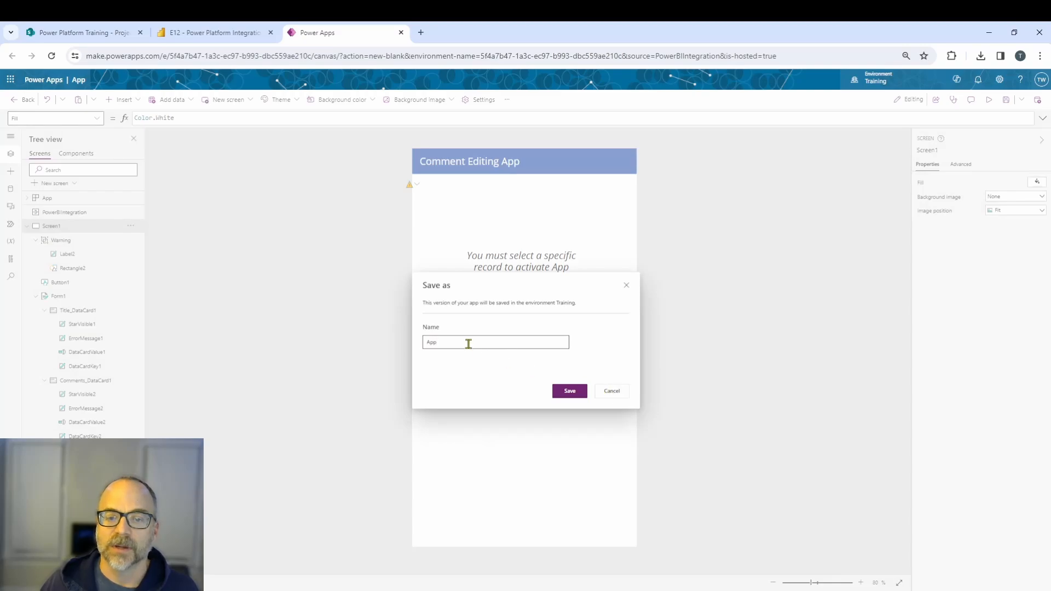
drag(467, 342, 383, 338)
text(Edi)
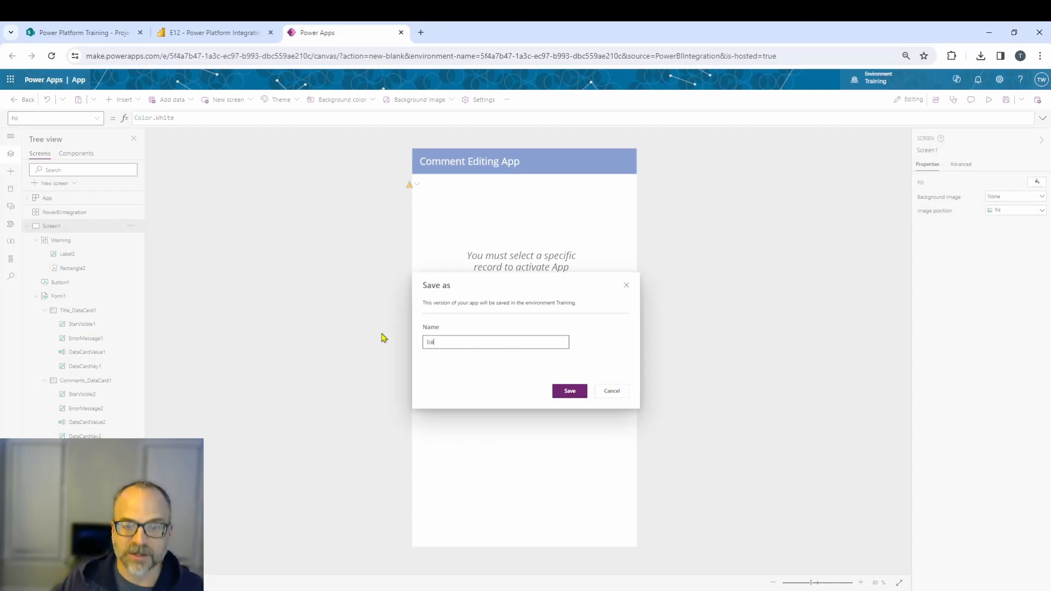
text(t Comment App )
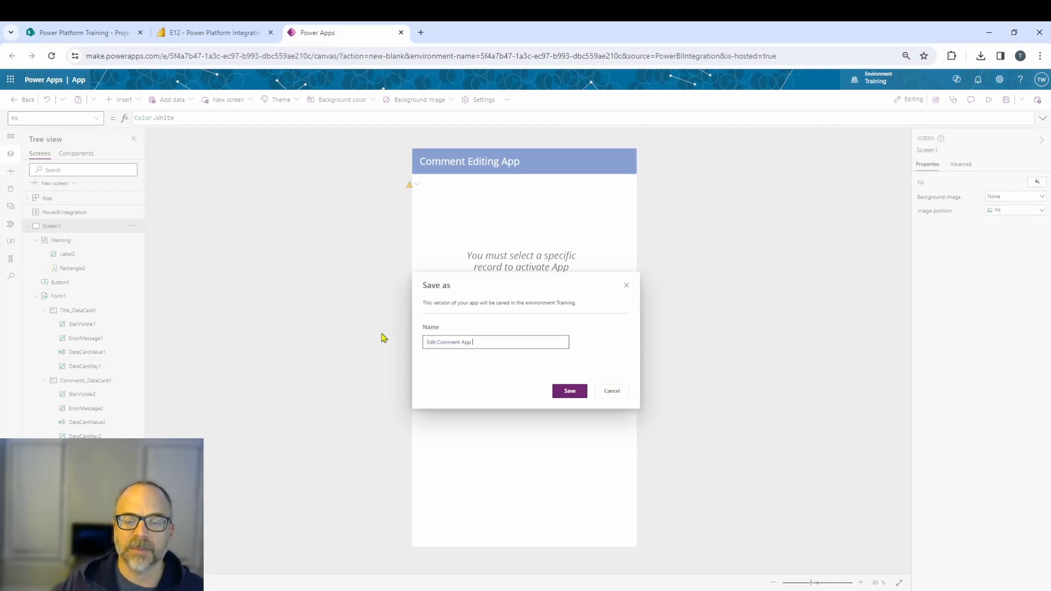
text(v23)
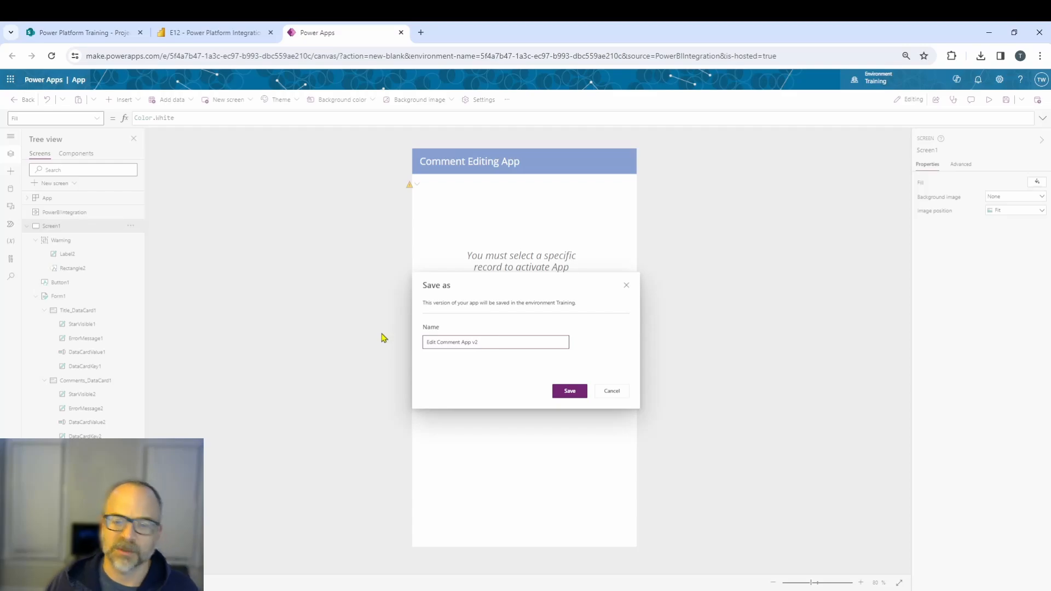
click(564, 392)
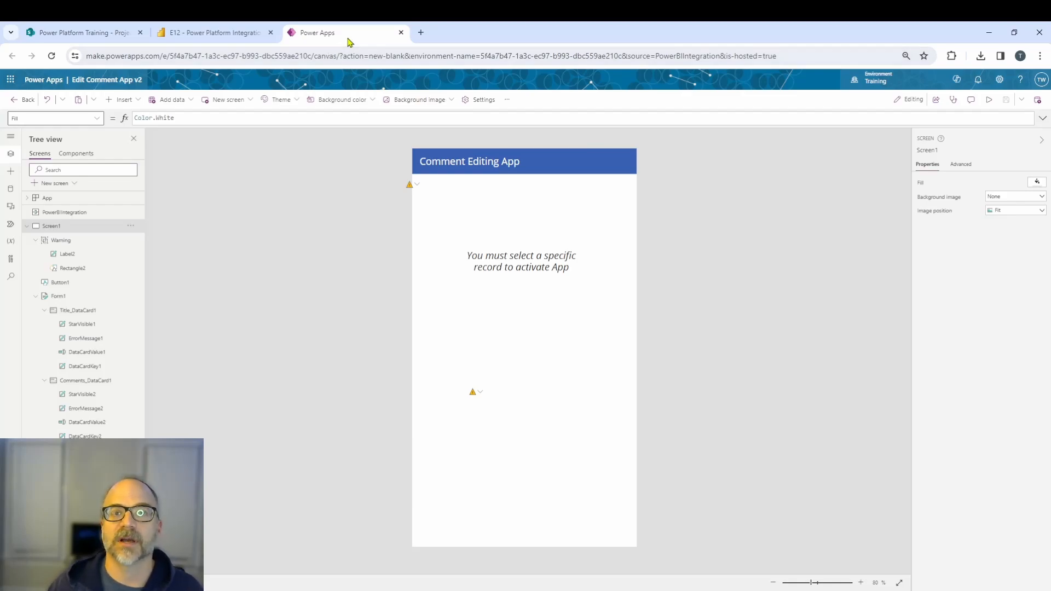
Switch to the Power BI report and allow the app's SharePoint permissions.
click(242, 33)
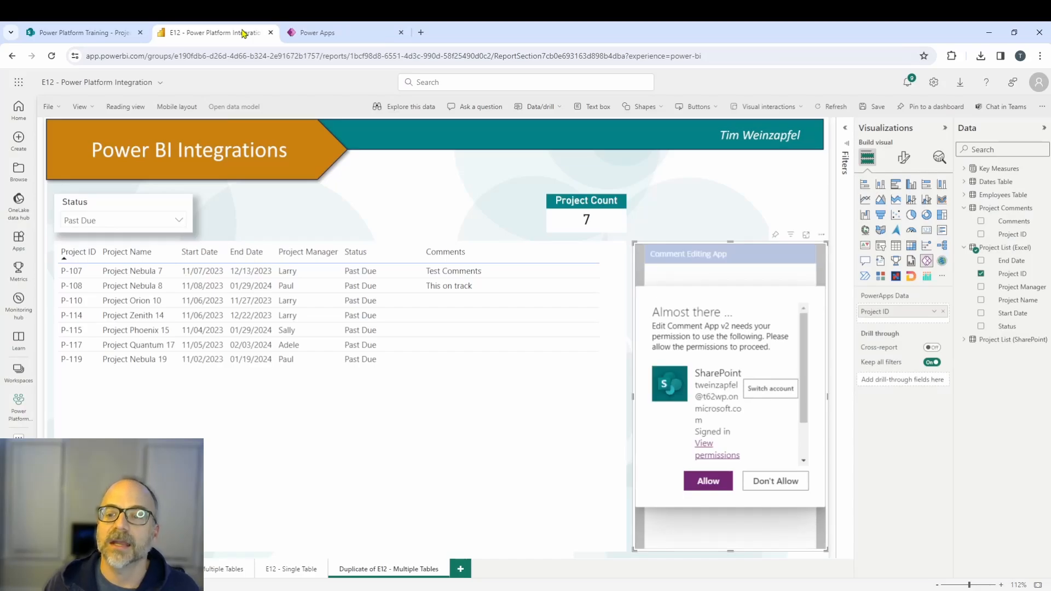
click(706, 481)
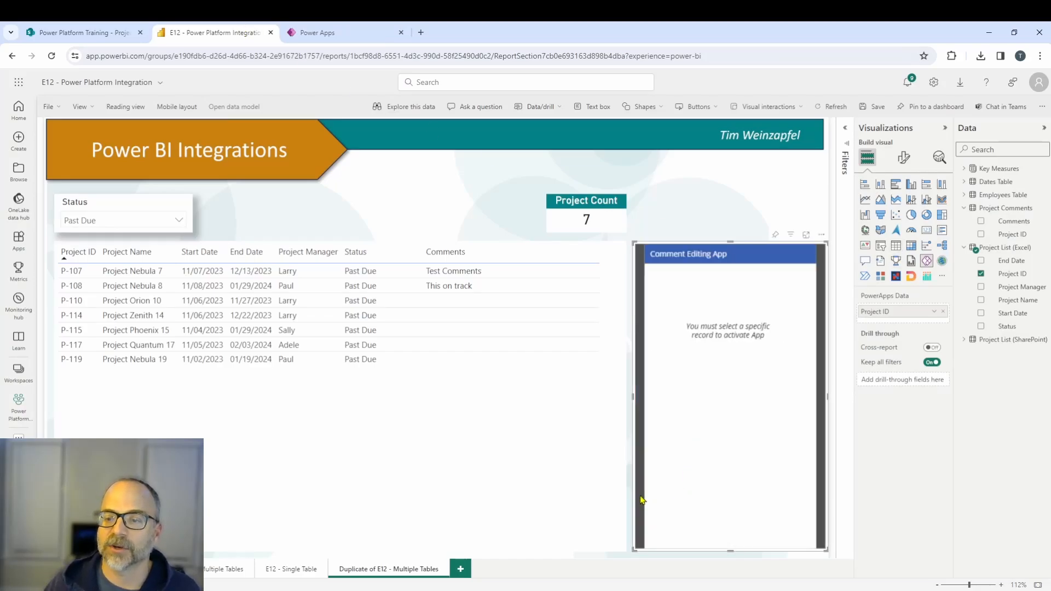
click(815, 254)
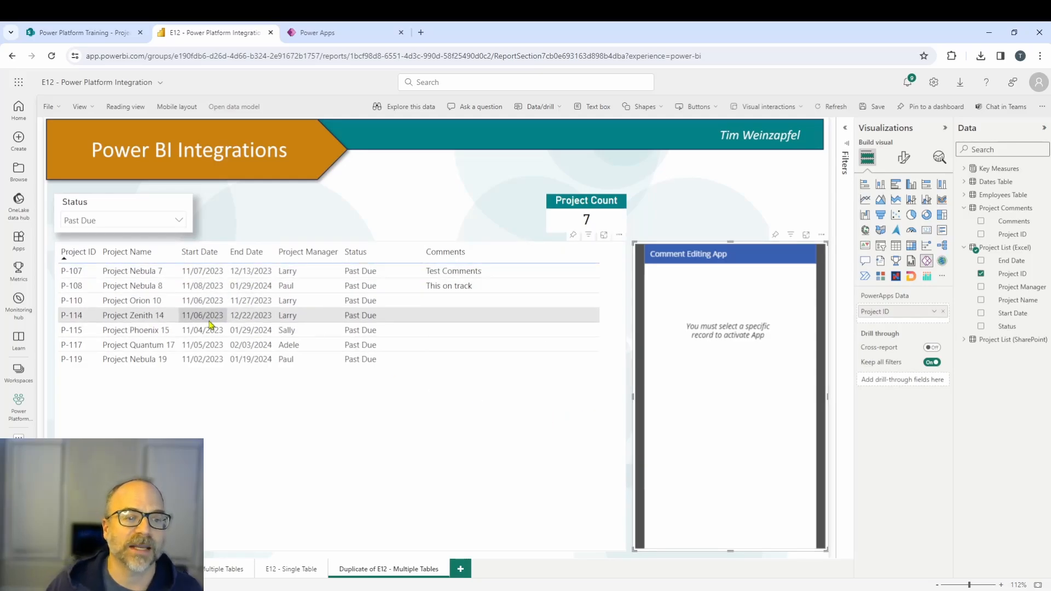
Select projects P-108 and P-115 in the table to test the app's edit and add modes.
click(118, 289)
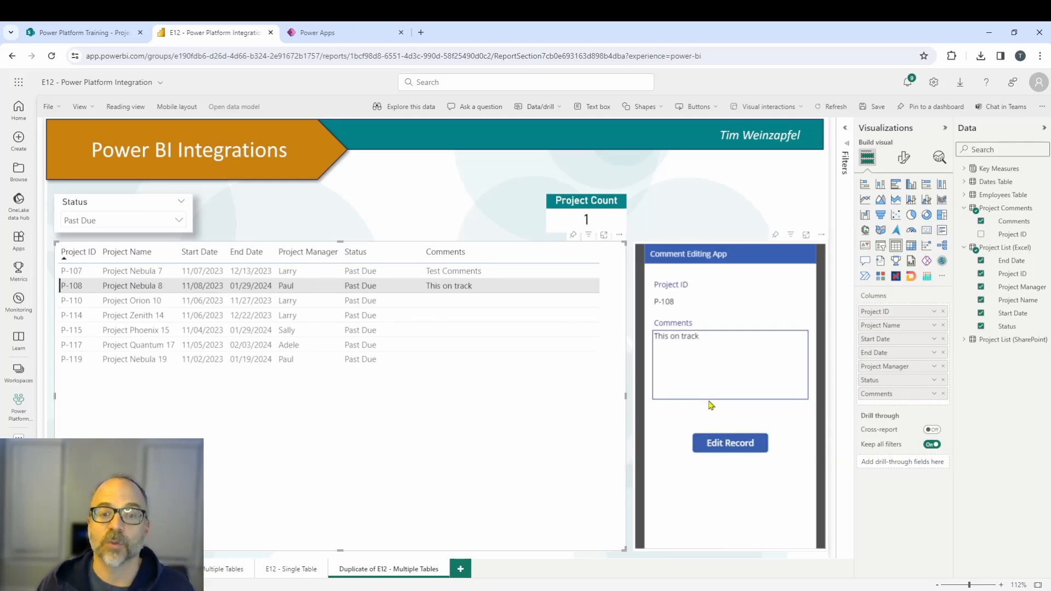
click(127, 330)
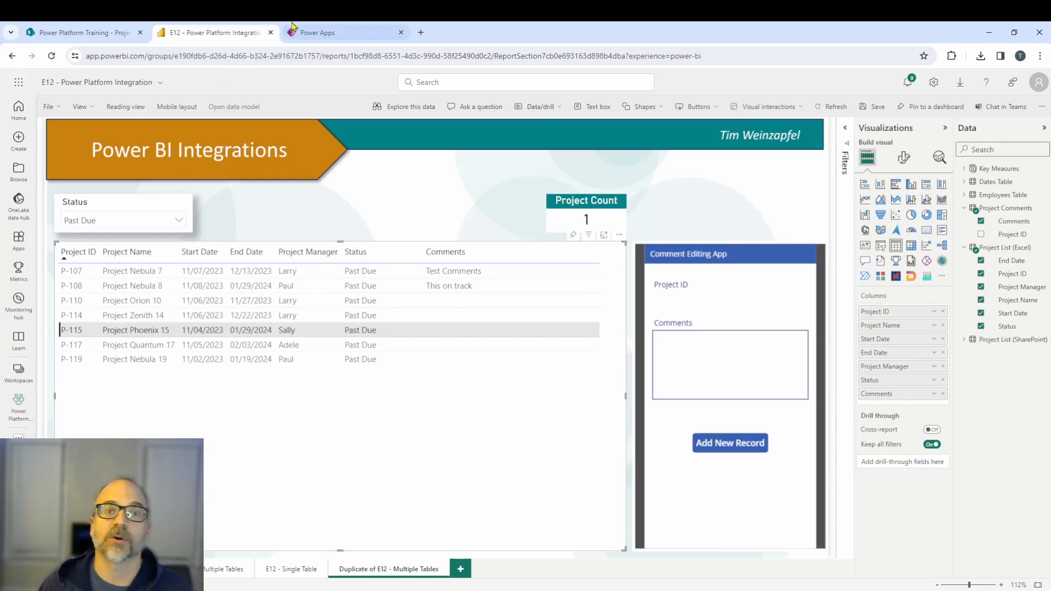
Set the Project ID input's Default to If(CountRows(Filter('Project Comments', Title = First(PowerBIIntegration.Data).'Project ID')) = 1, Parent.Default, First(PowerBIIntegration.Data).'Project ID').
click(327, 33)
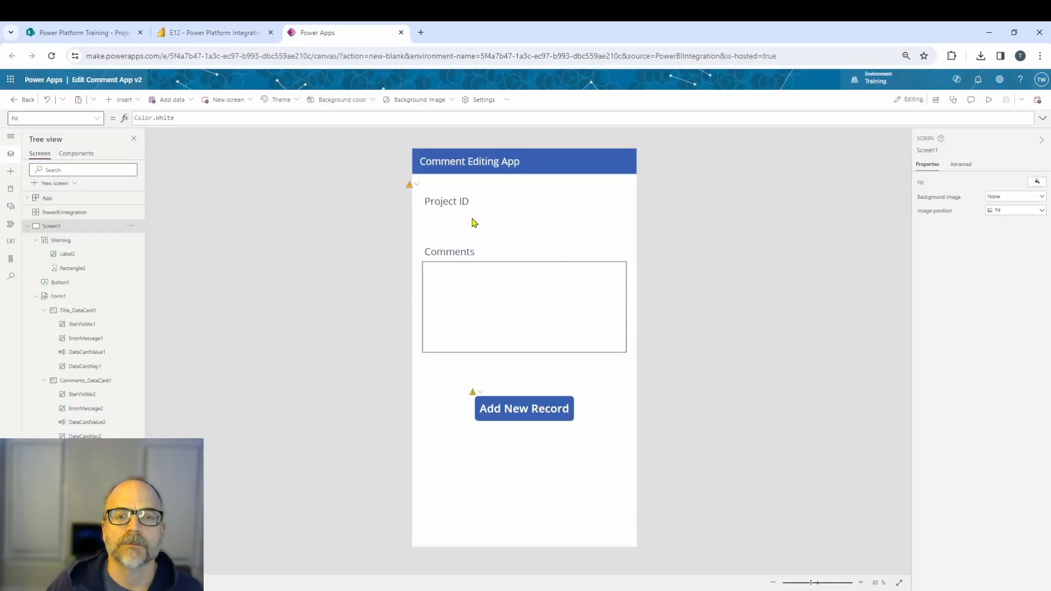
click(498, 227)
click(462, 226)
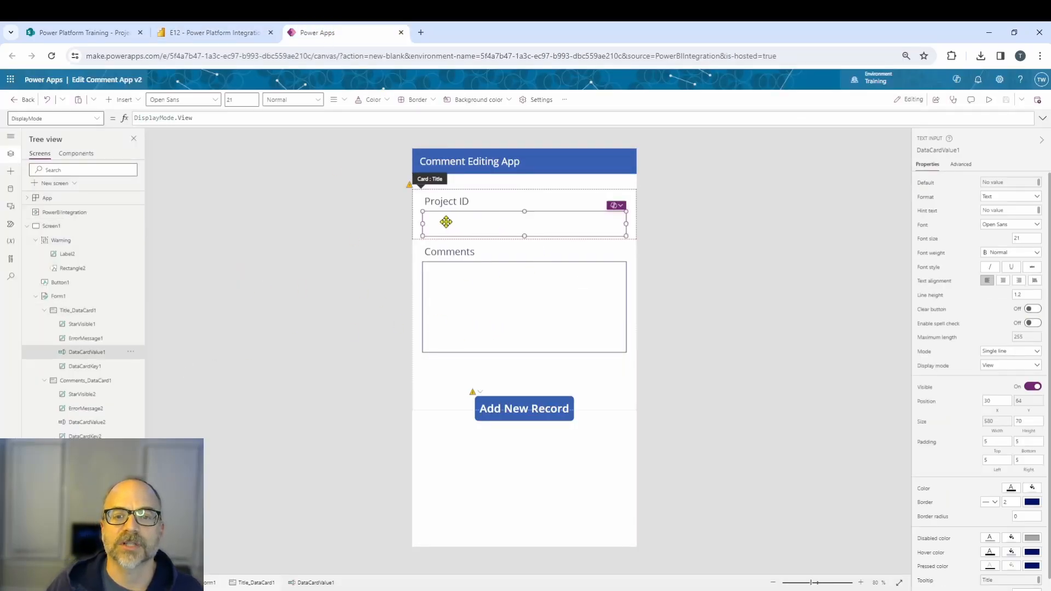
click(96, 118)
click(41, 220)
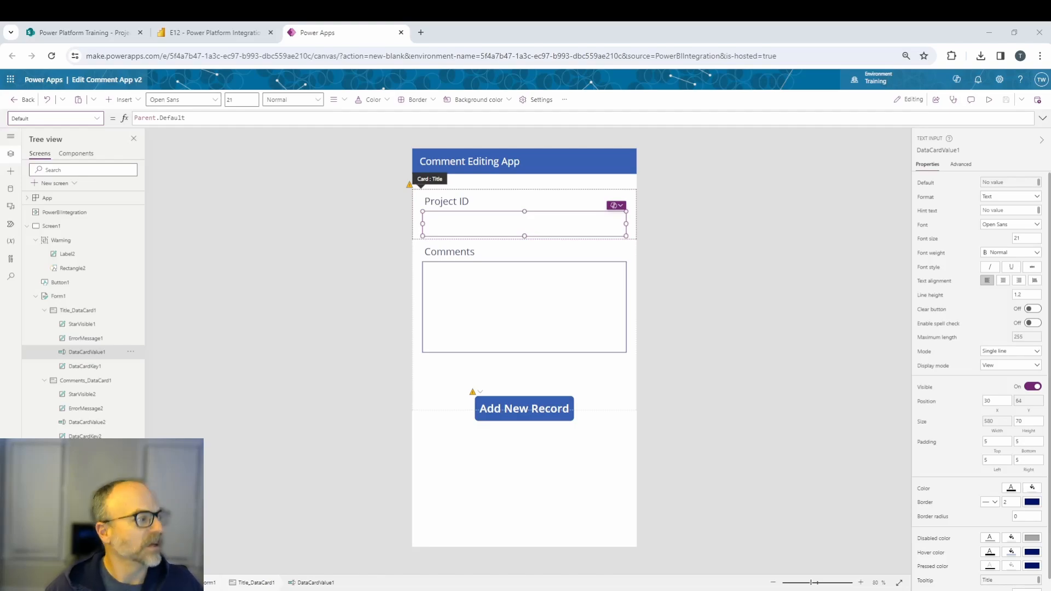
drag(185, 118, 134, 118)
text(If(CountRows(Filter('Project Comments', Title = First(PowerBIIntegration.Data).'Project ID')) = 1, Parent.Default, First(PowerBIIntegration.Data).'Project ID'))
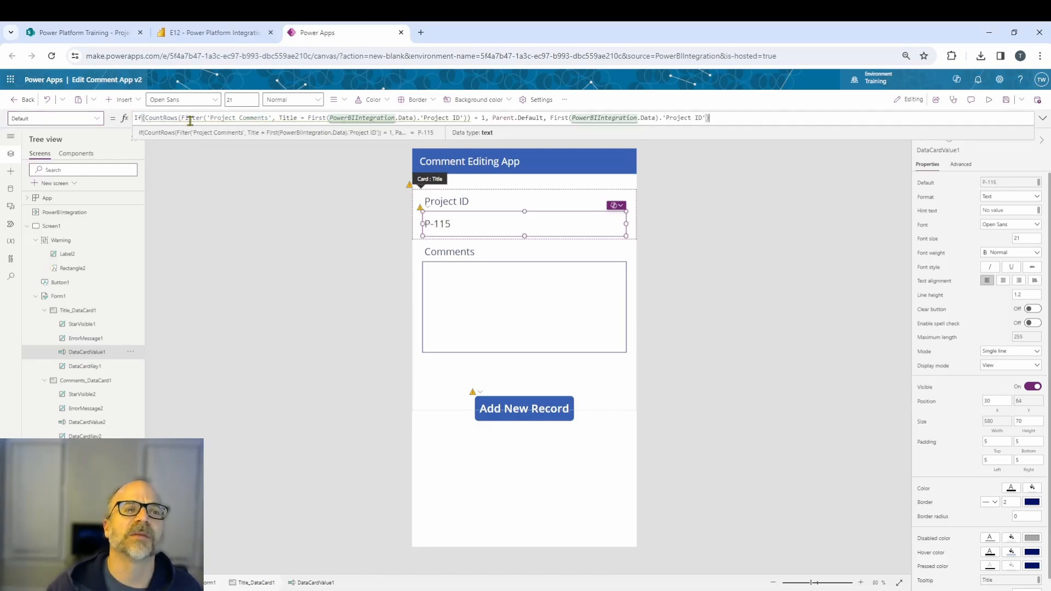
mouse_move(191, 124)
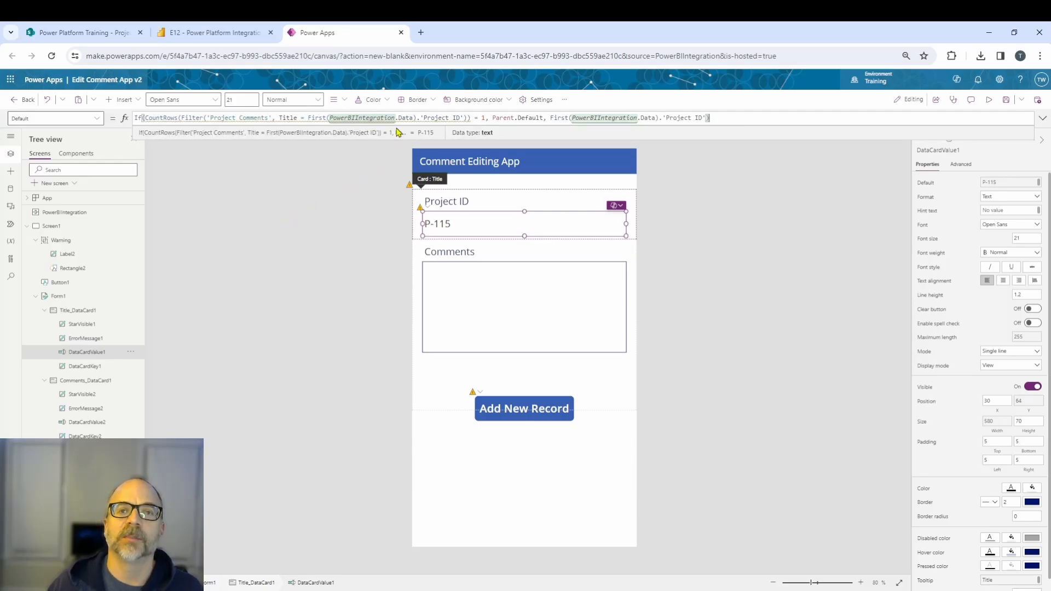
mouse_move(361, 116)
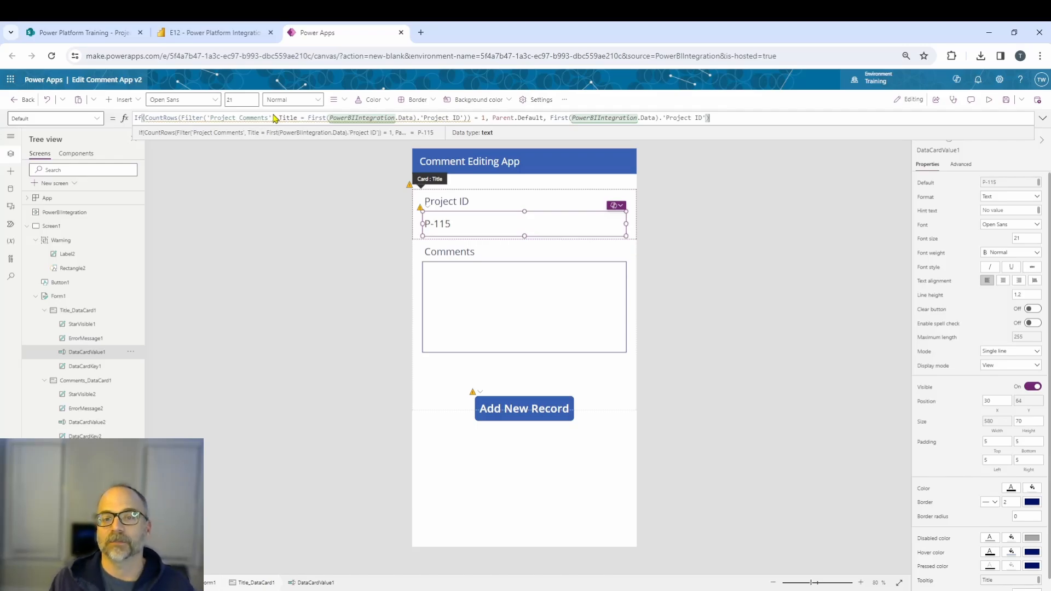
click(839, 323)
Add a text label reading v2 at the bottom of the screen.
click(121, 99)
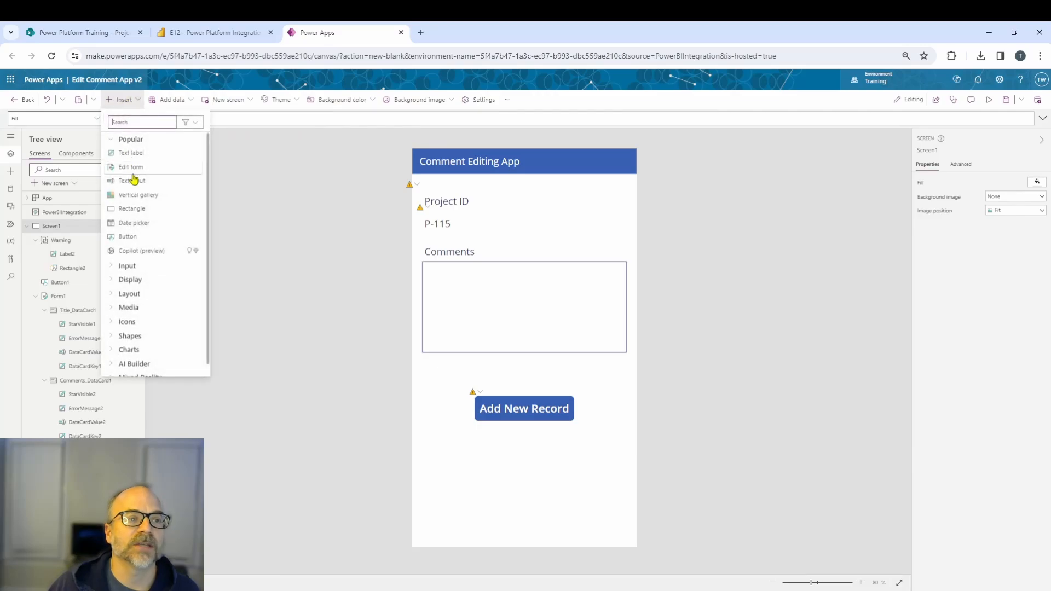
click(127, 157)
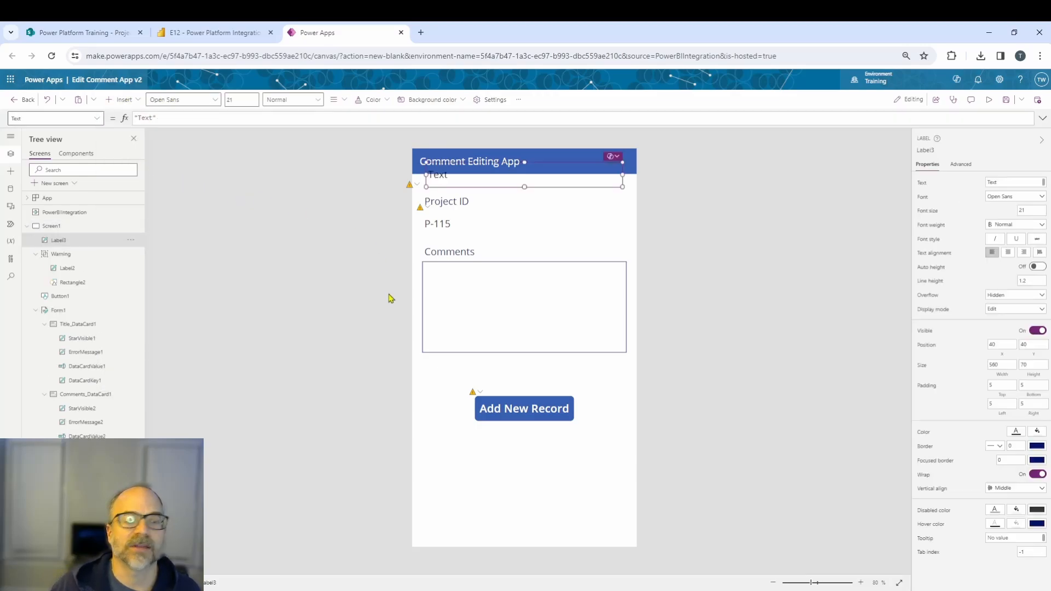
drag(441, 252, 429, 533)
double_click(432, 531)
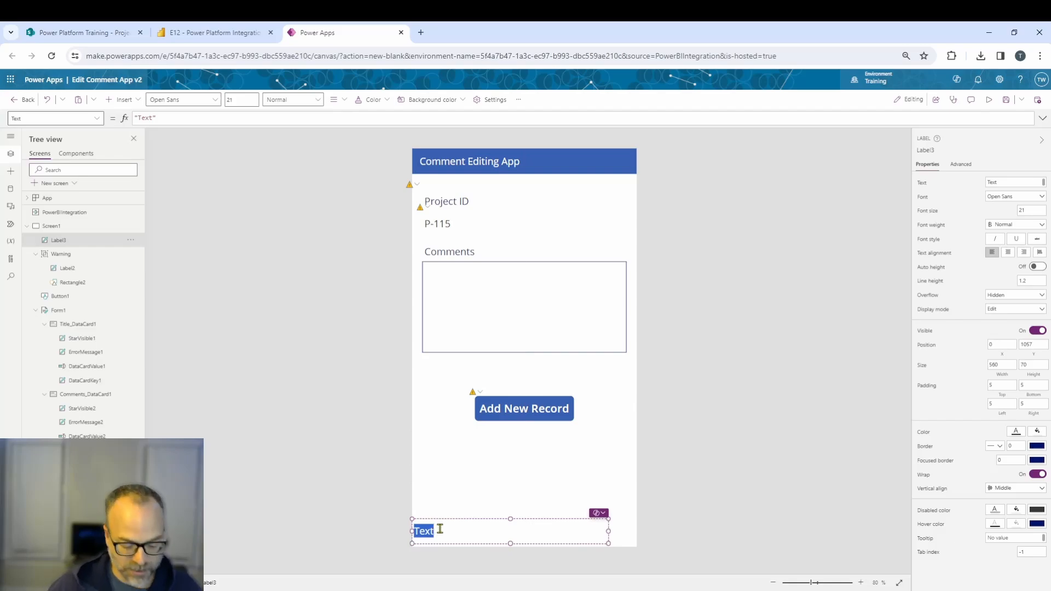
text(v2)
click(655, 506)
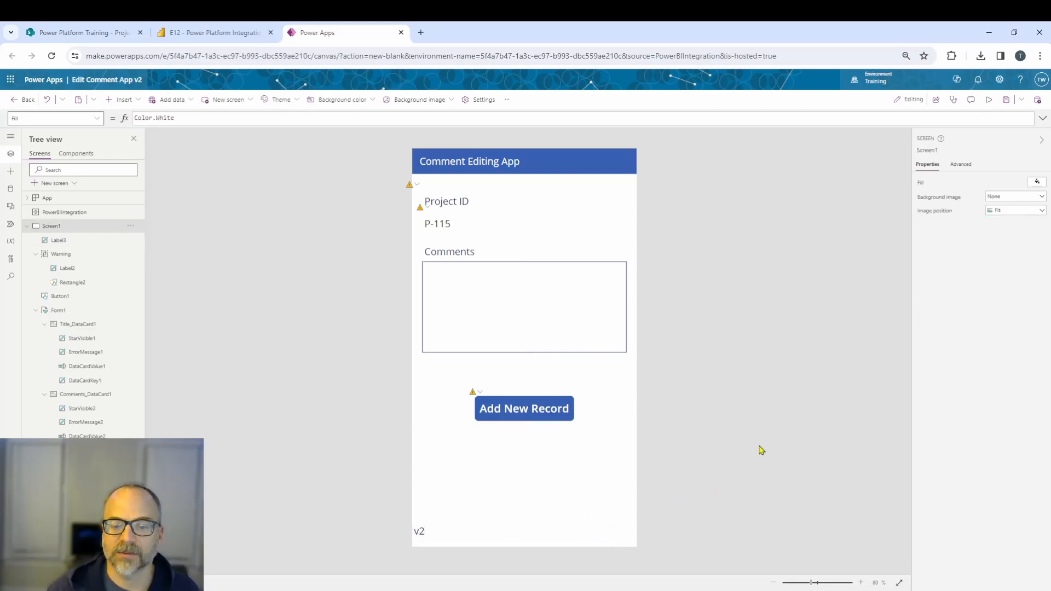
Save the app and publish this version.
click(1005, 103)
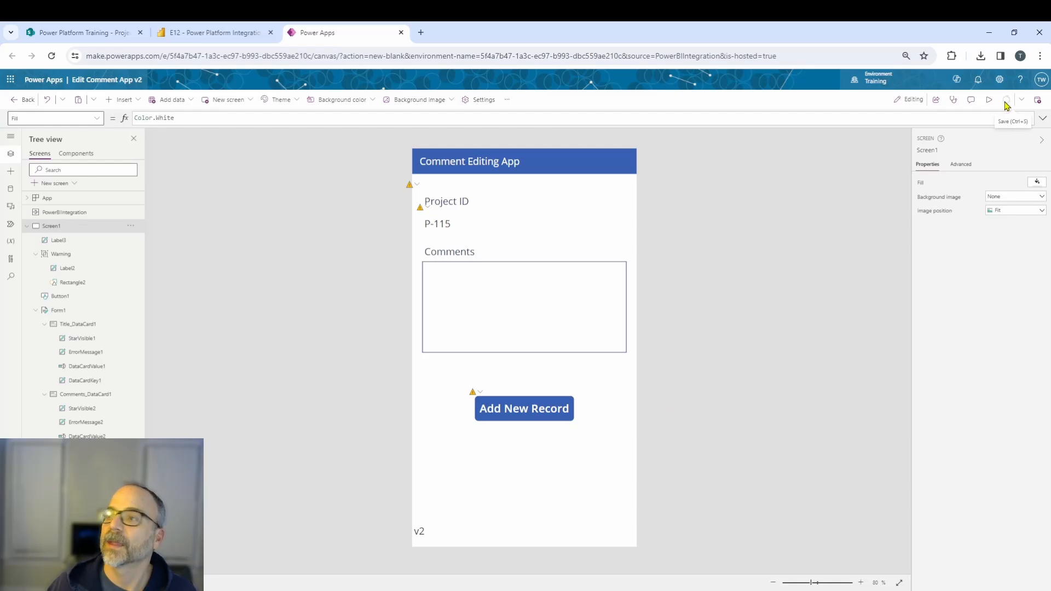
click(1037, 100)
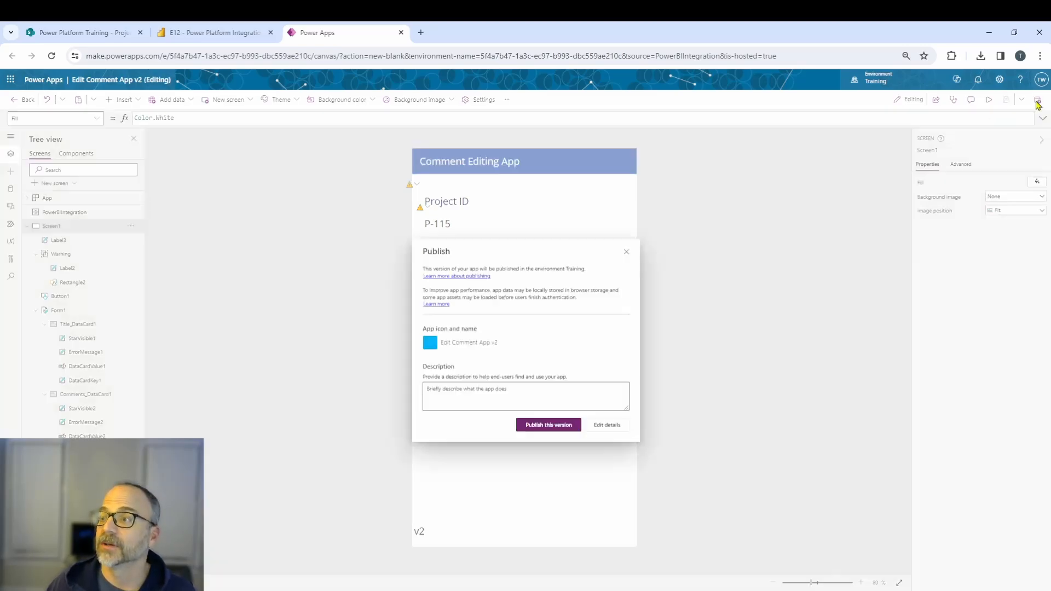
click(545, 429)
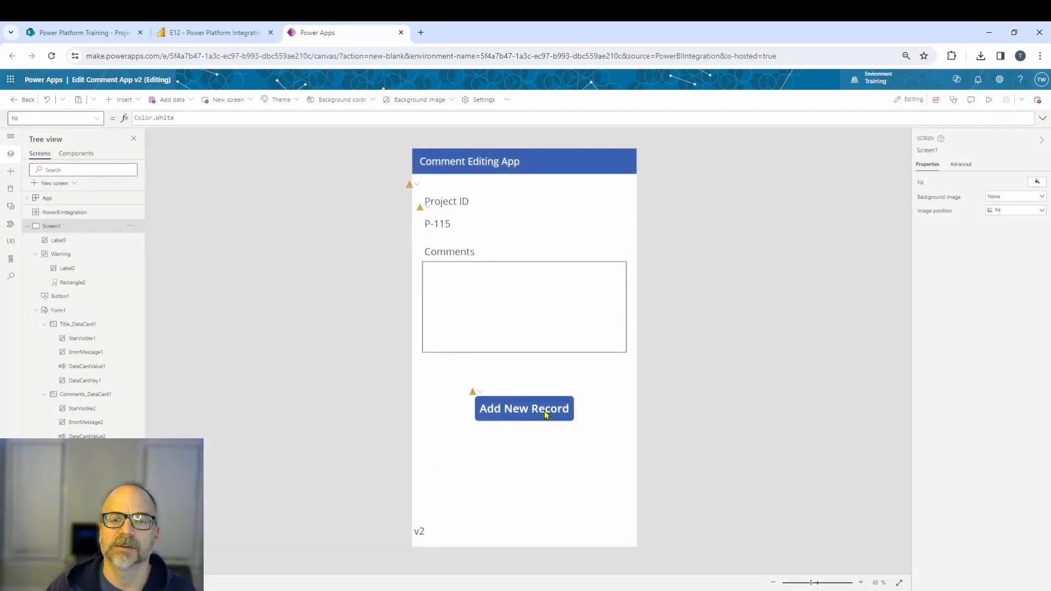
Return to the Power BI report, reload the report page and allow the updated app's SharePoint permissions.
click(228, 33)
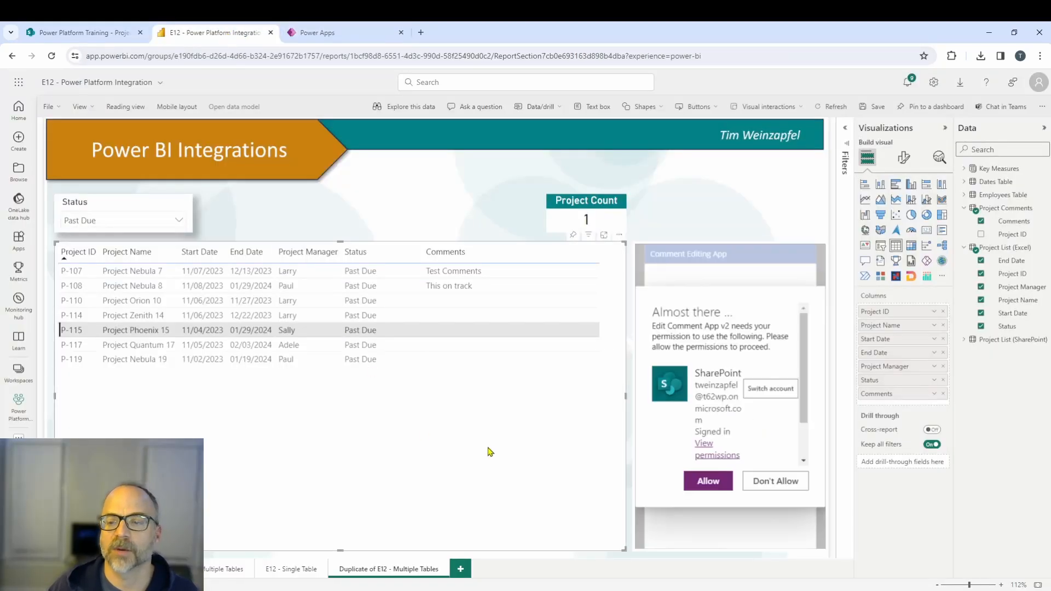
click(704, 481)
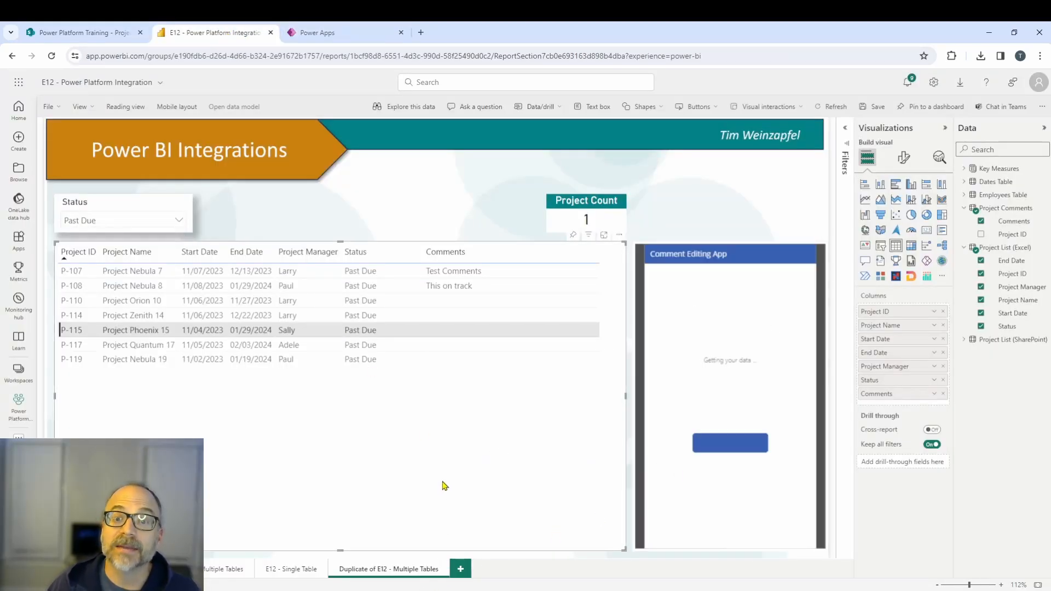
click(289, 572)
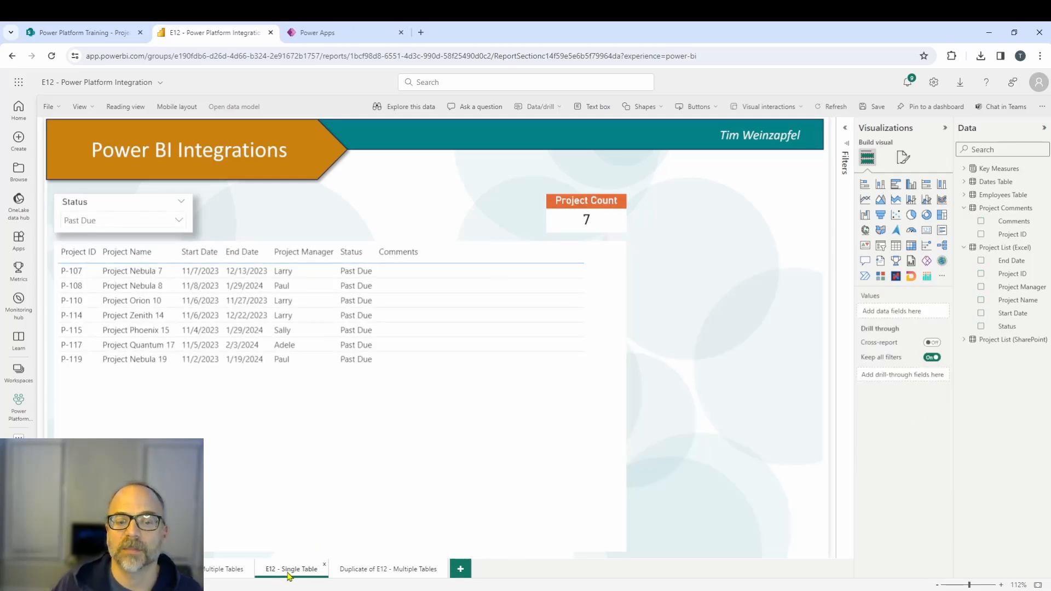
click(361, 570)
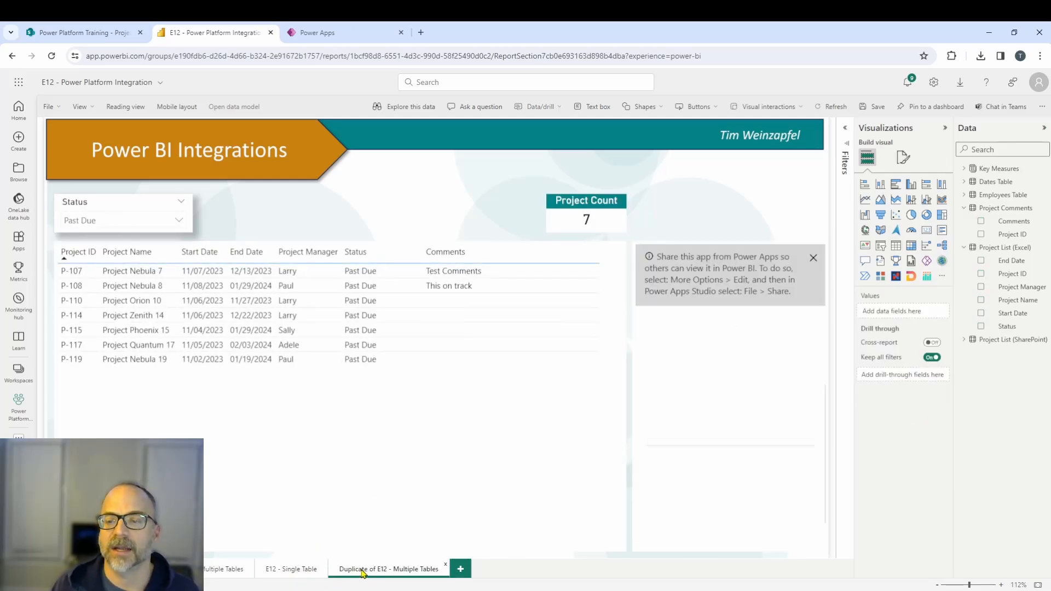
click(813, 258)
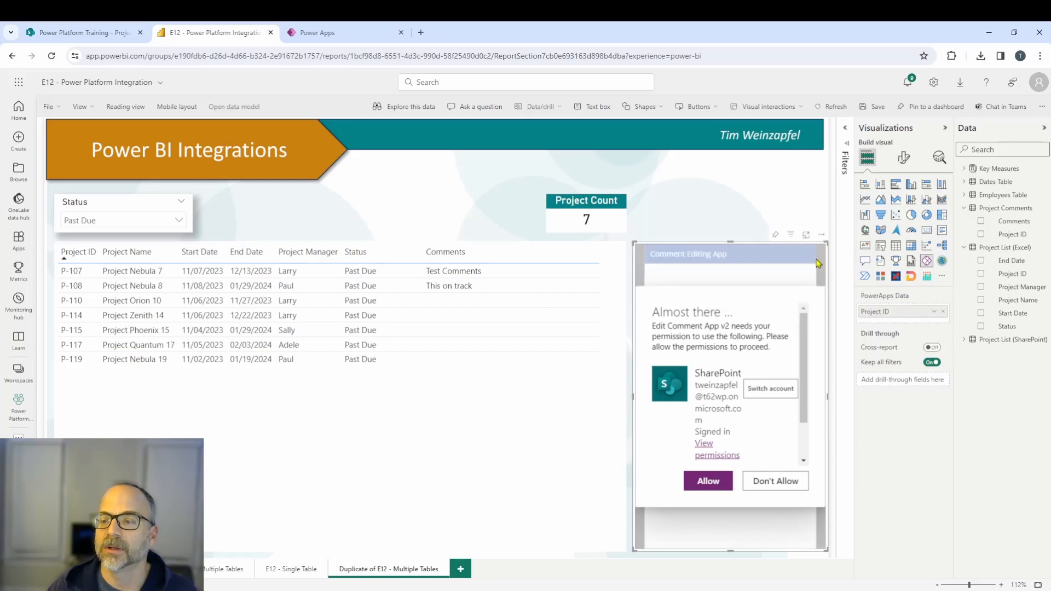
click(717, 485)
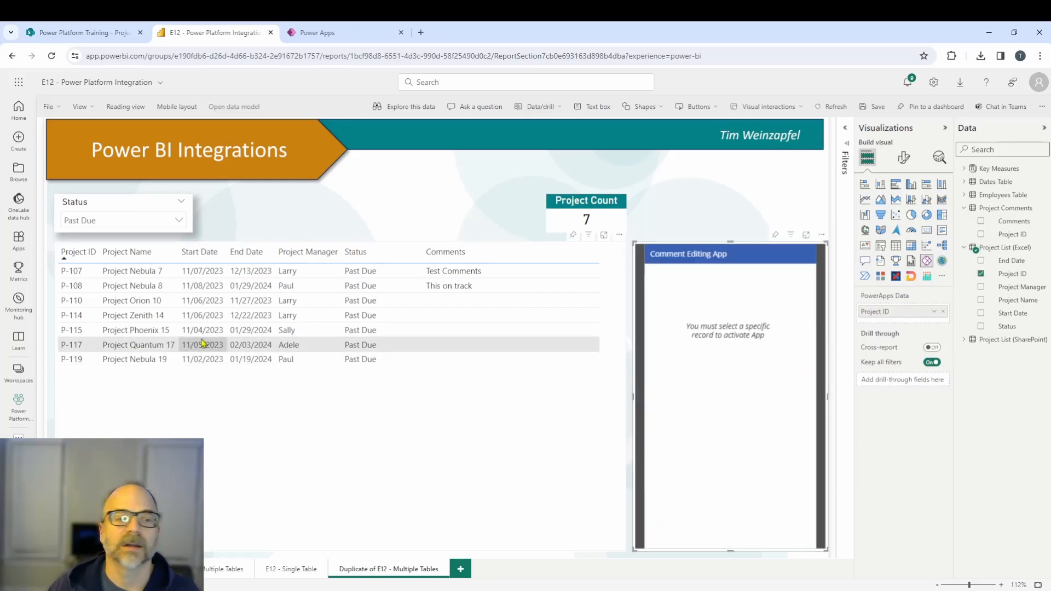
Test the updated app by selecting several project rows in the table, including P-107 and P-117.
click(183, 317)
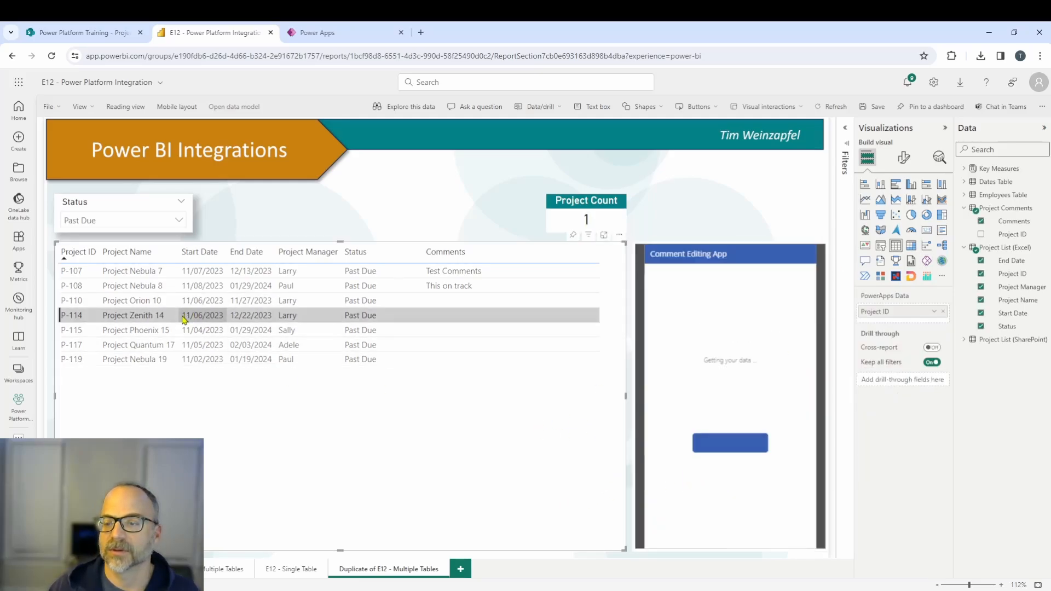
click(214, 331)
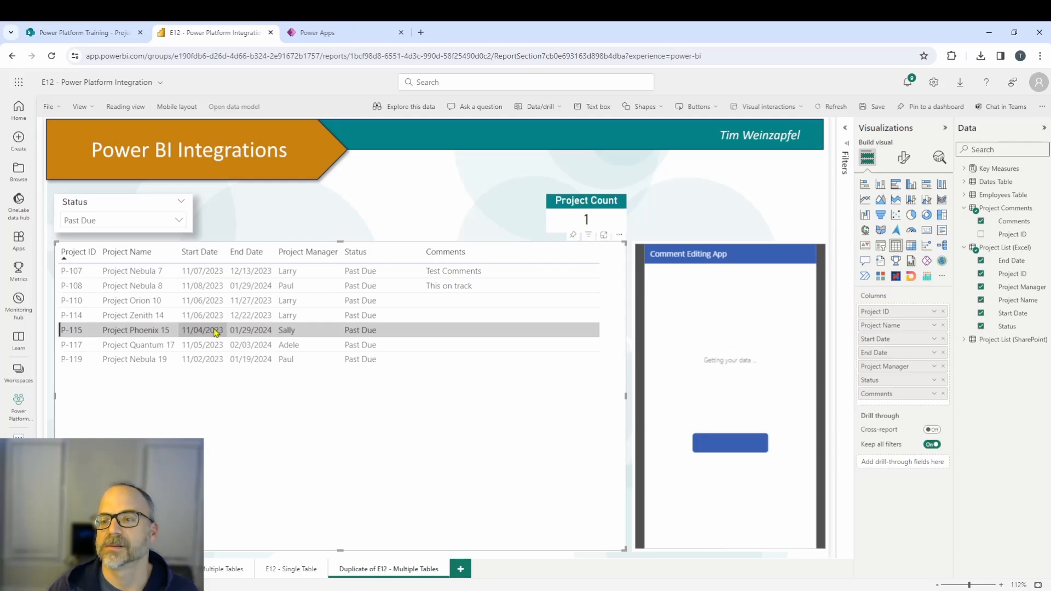
click(291, 569)
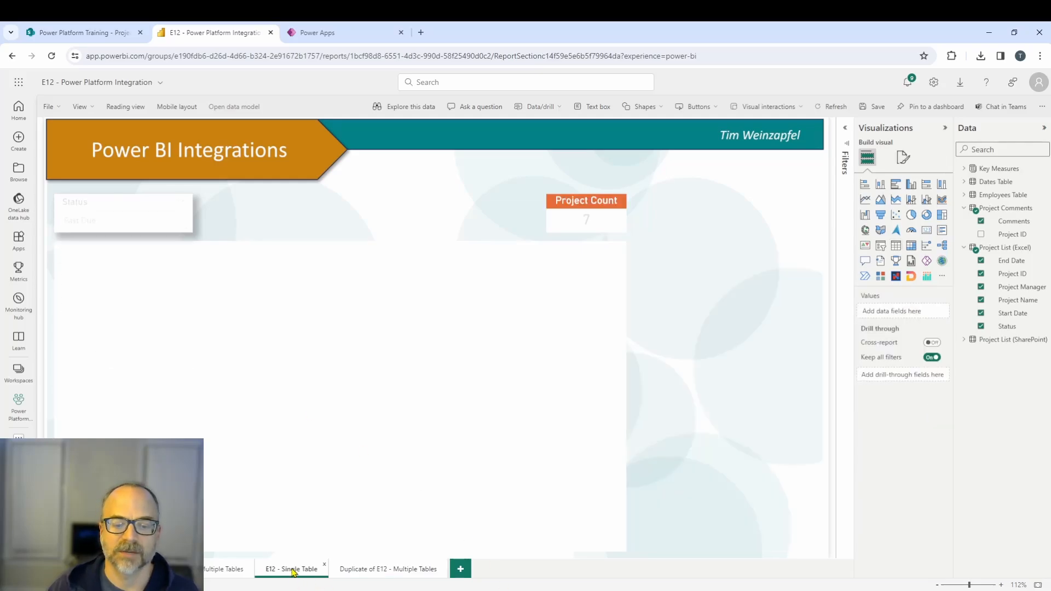
click(394, 569)
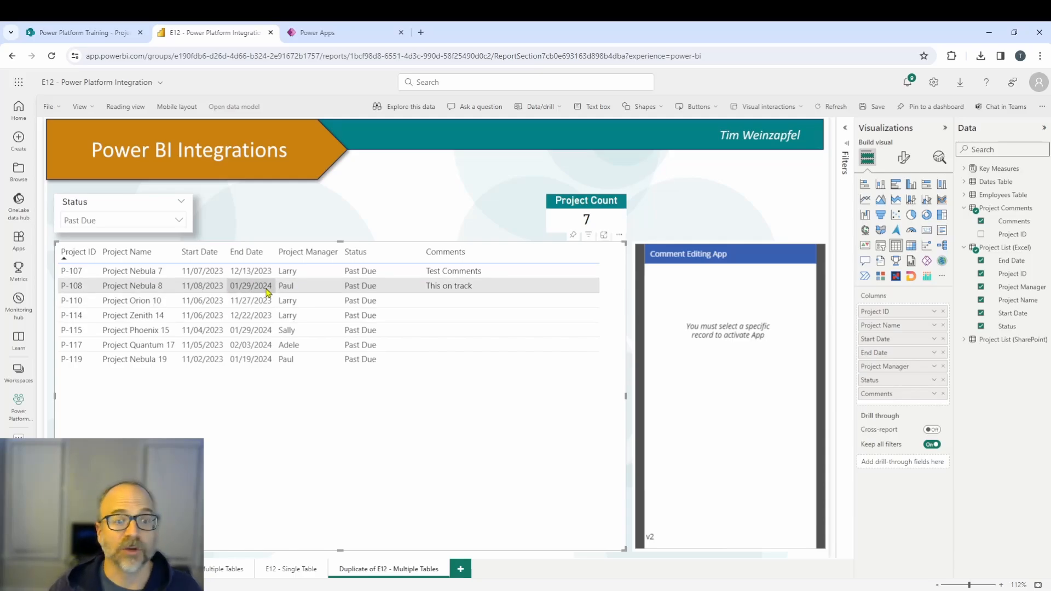
click(279, 276)
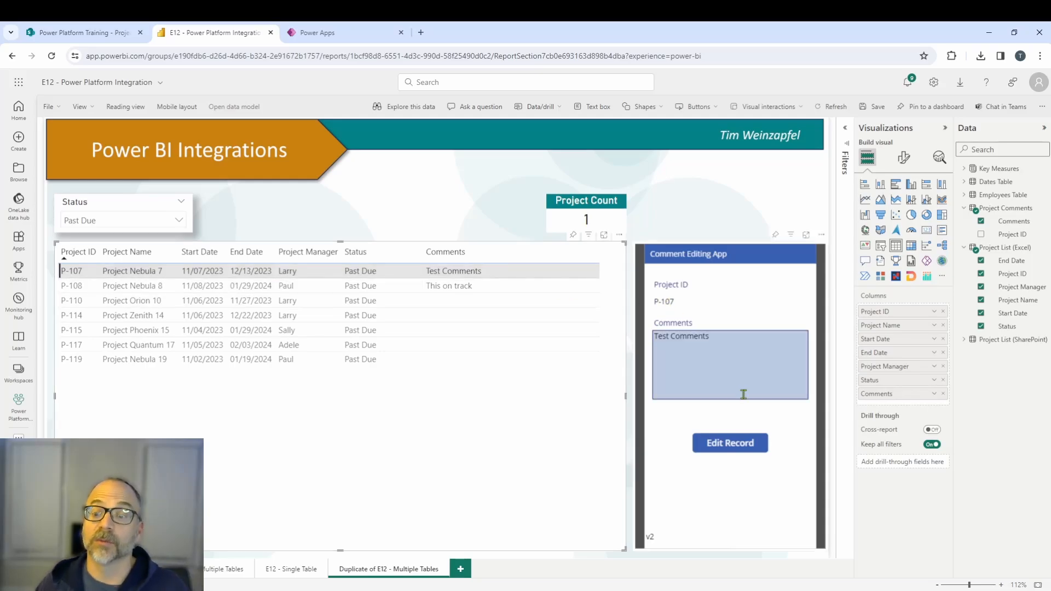
click(79, 345)
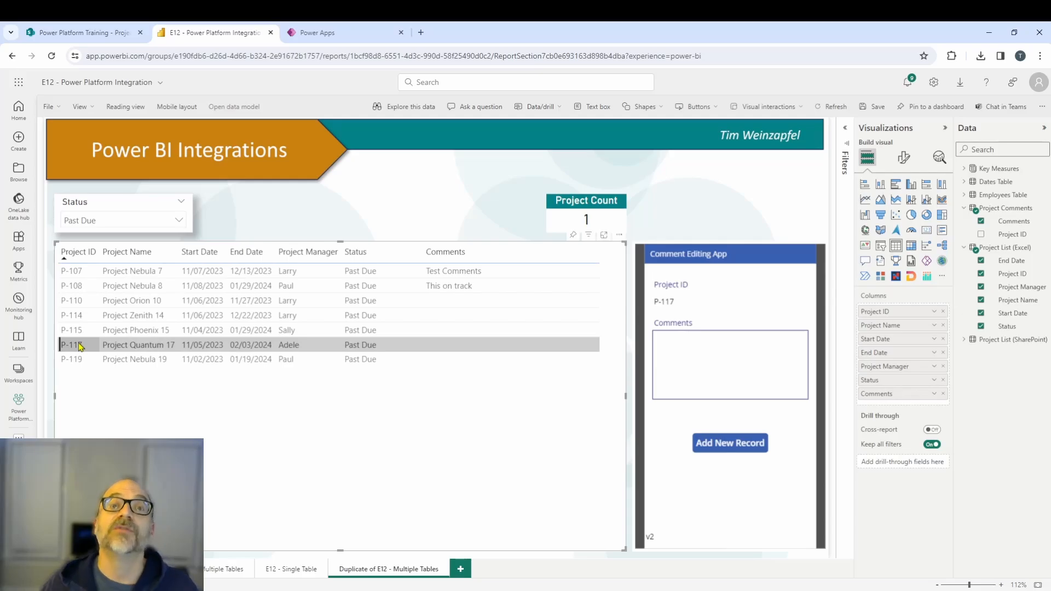